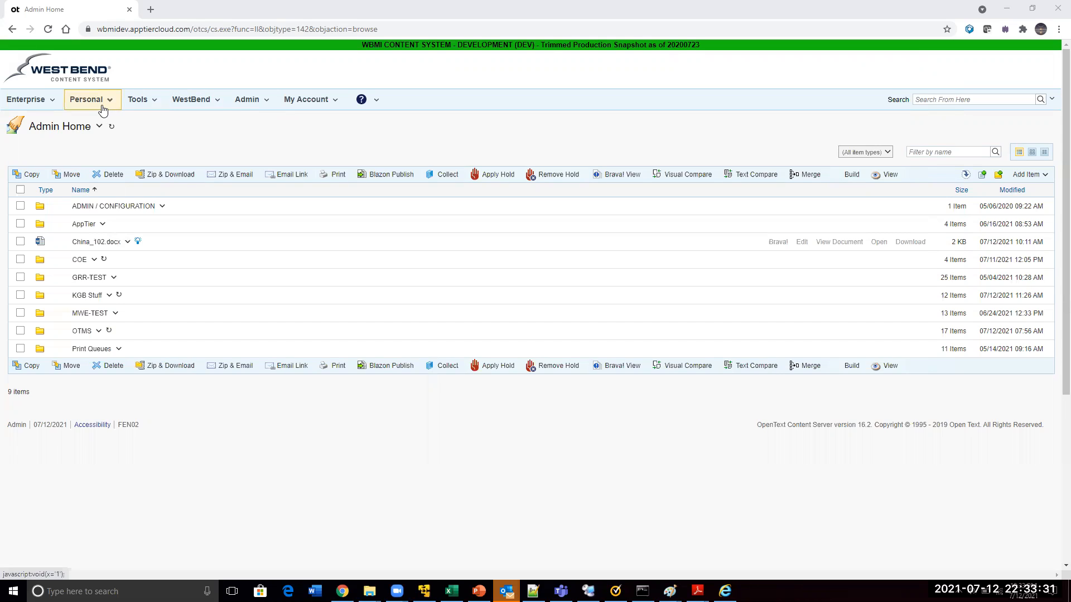
# View the Enterprise workspace and the logged-in account in its footer, and return to Admin Home
pyautogui.click(47, 104)
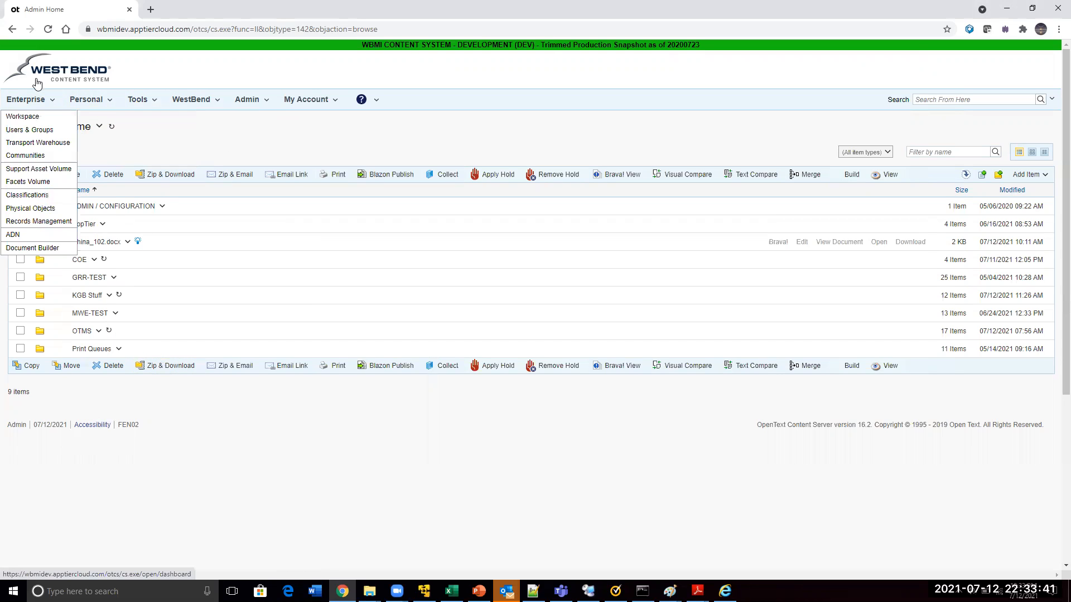
pyautogui.click(34, 117)
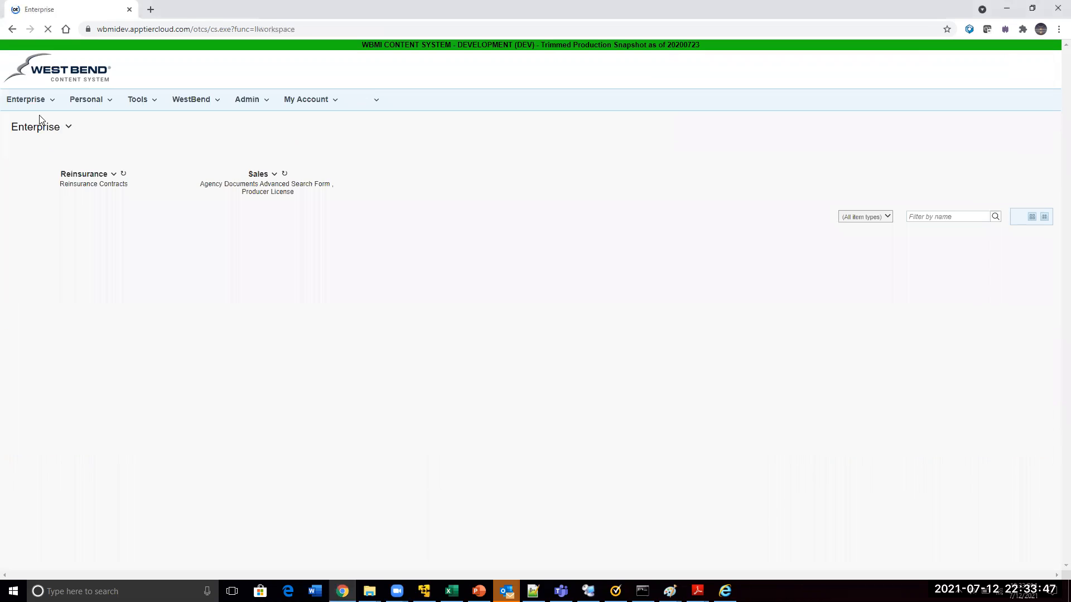
pyautogui.click(89, 104)
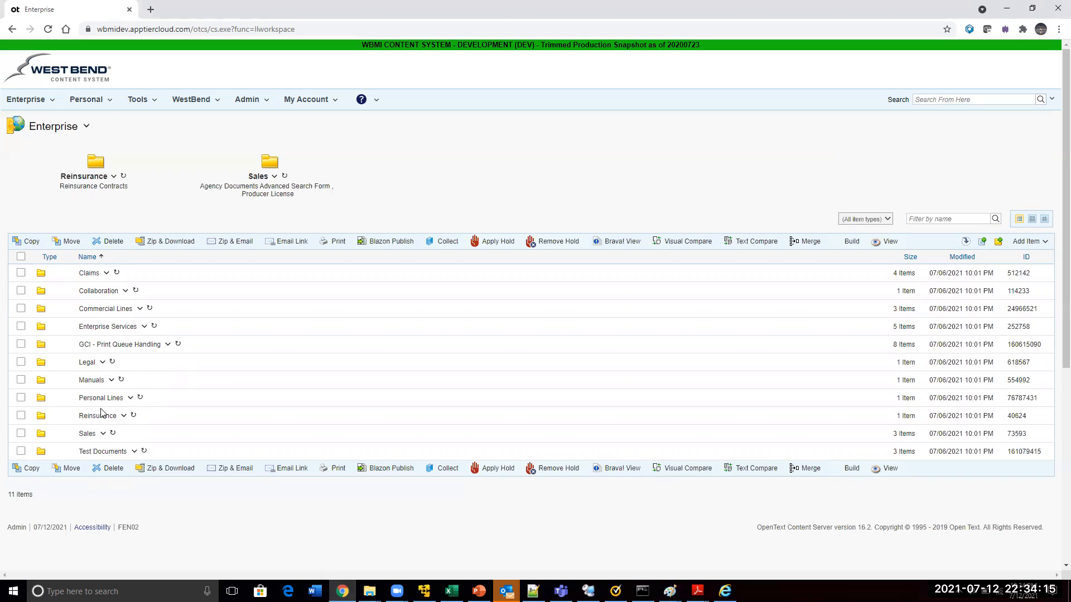
pyautogui.doubleClick(21, 527)
pyautogui.click(12, 30)
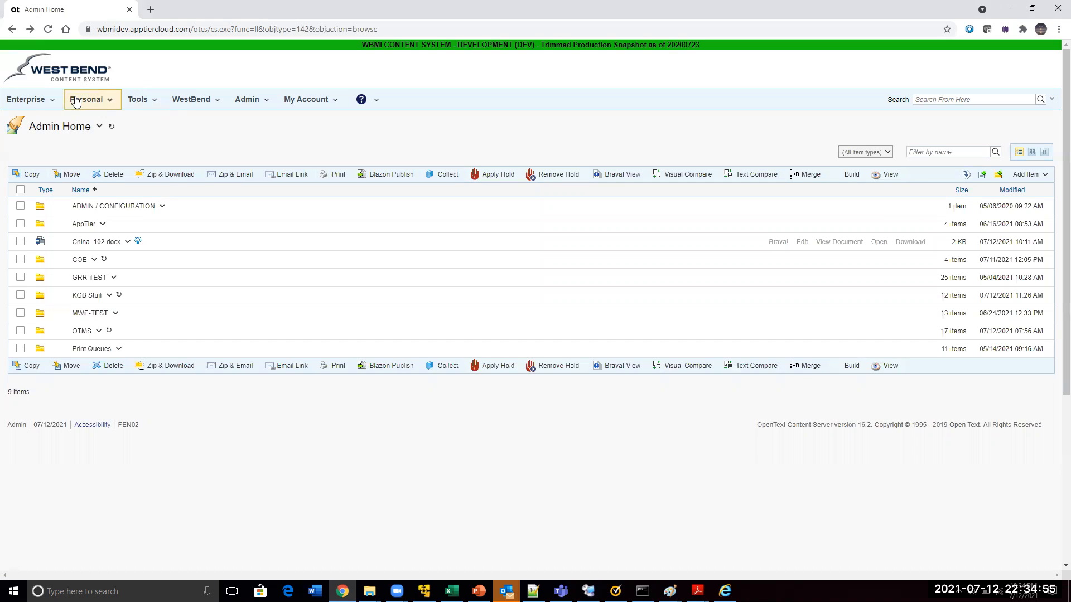
# Open the Users & Groups page and duplicate it in a second browser tab
pyautogui.click(31, 103)
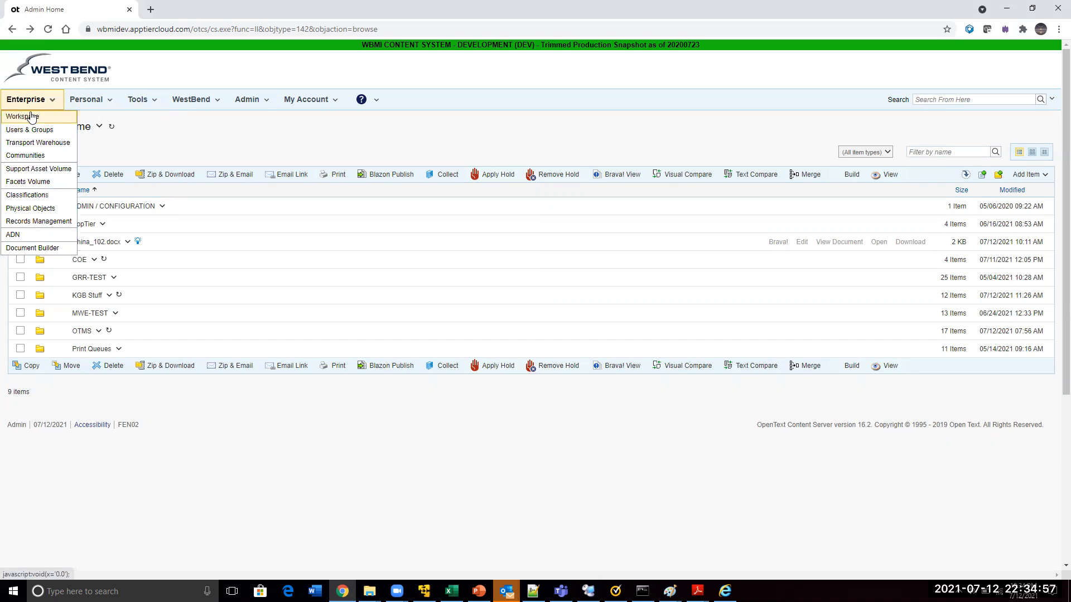
pyautogui.click(31, 130)
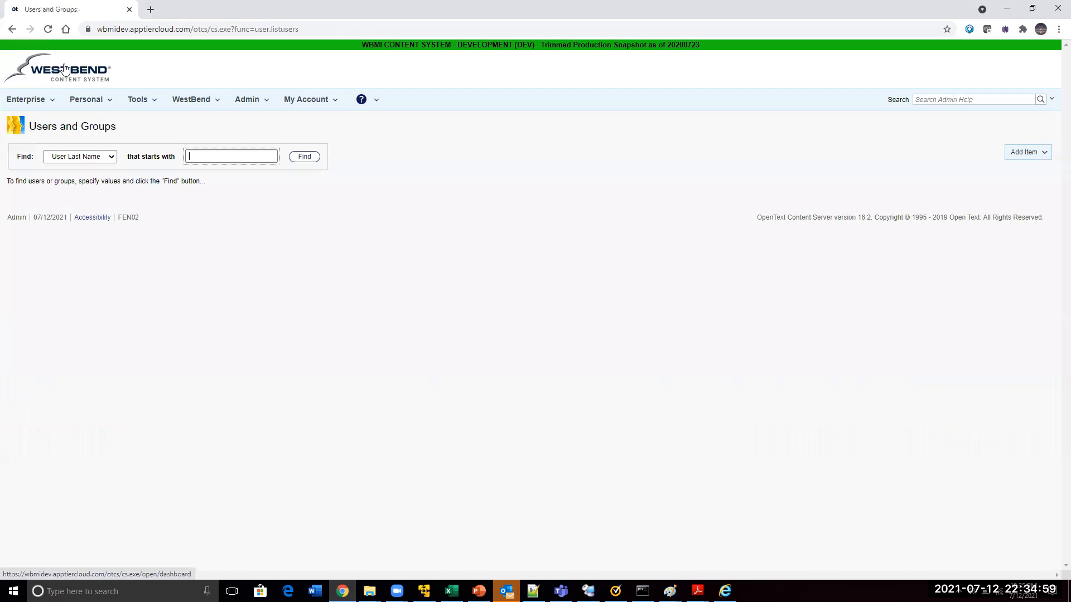
pyautogui.rightClick(53, 10)
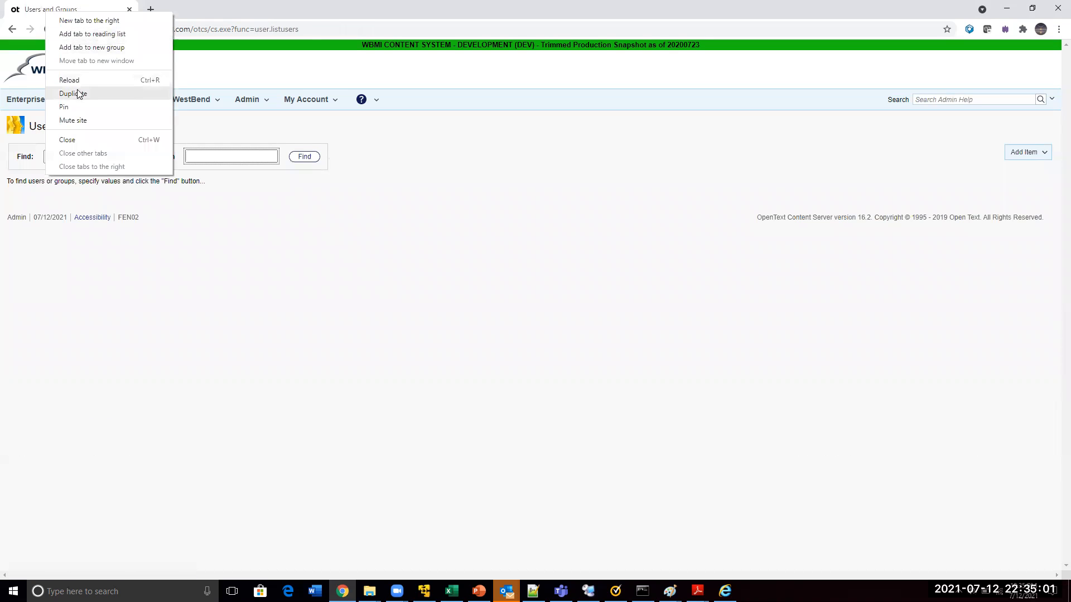
pyautogui.click(75, 91)
# Open the Add New User form from the duplicated Users and Groups page
pyautogui.click(103, 158)
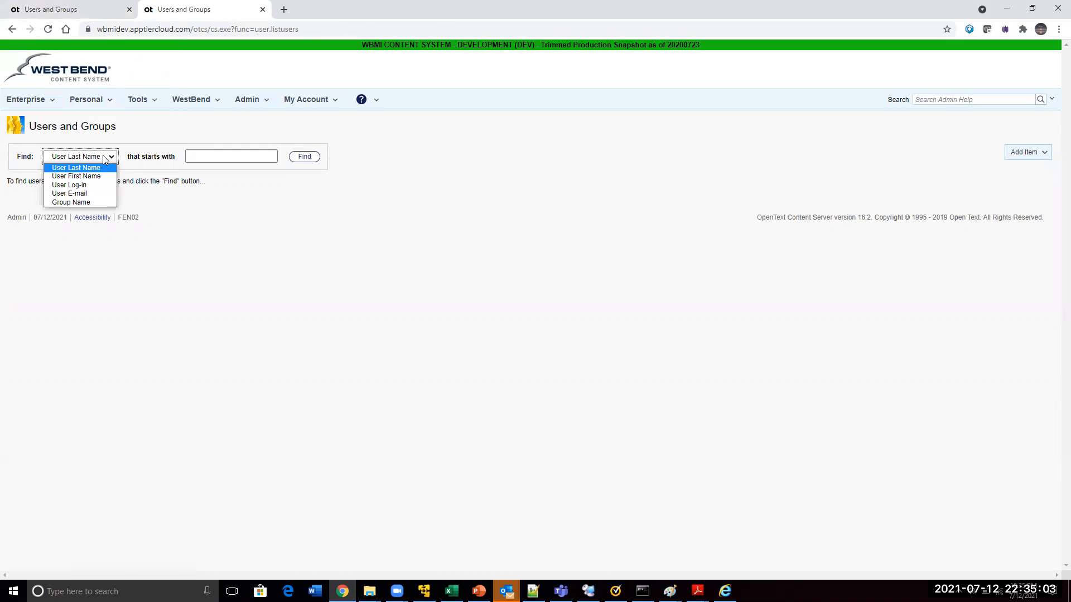
pyautogui.click(1032, 156)
pyautogui.click(1030, 171)
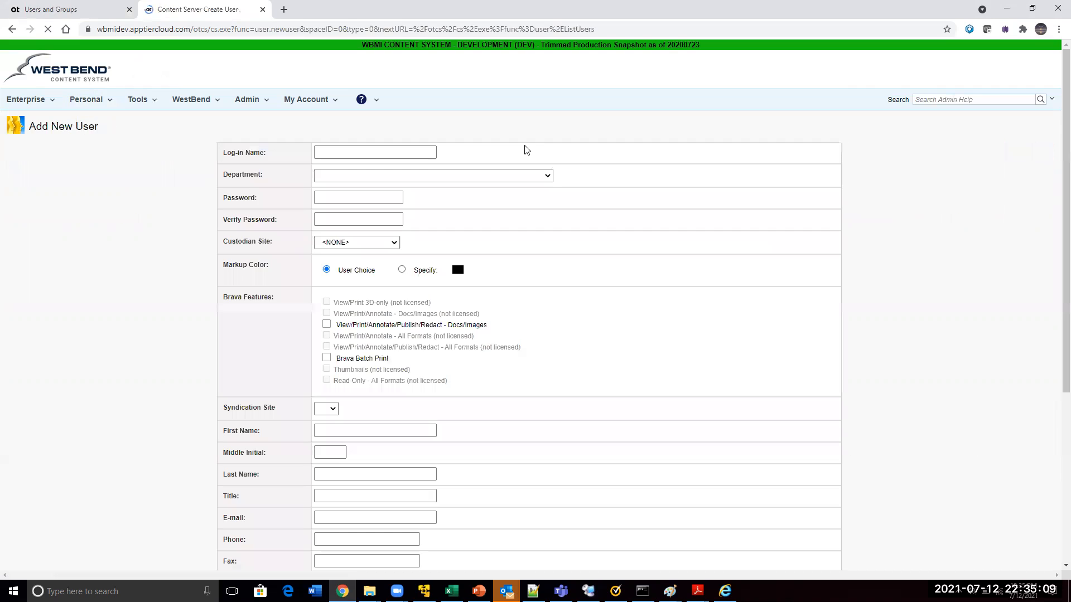
# Replace the prefilled log-in name with the new user's log-in name and set the department to DefaultGroup
pyautogui.moveTo(359, 153); pyautogui.dragTo(303, 158)
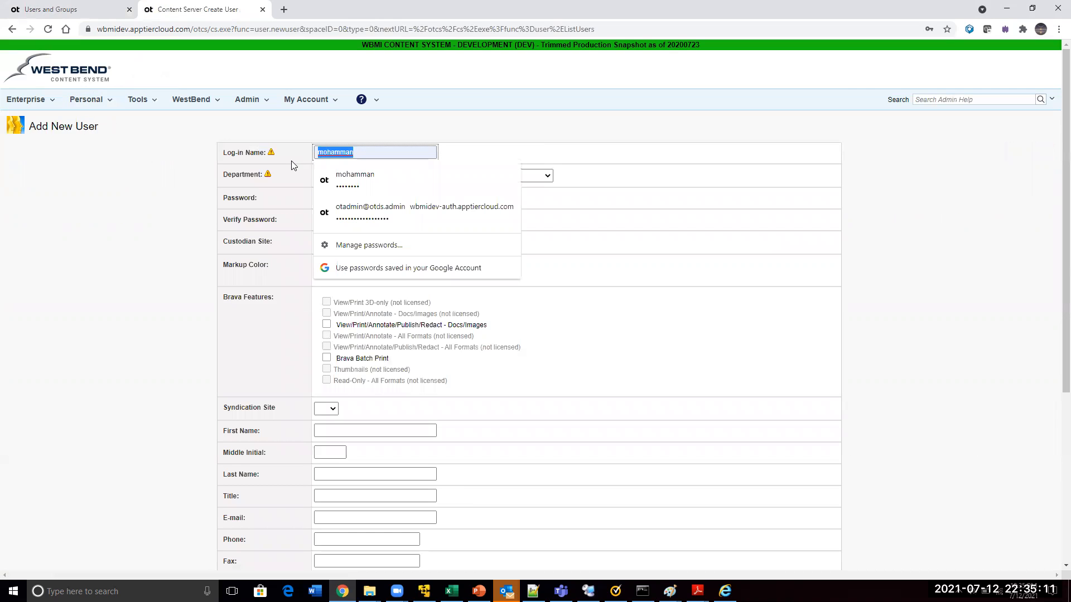
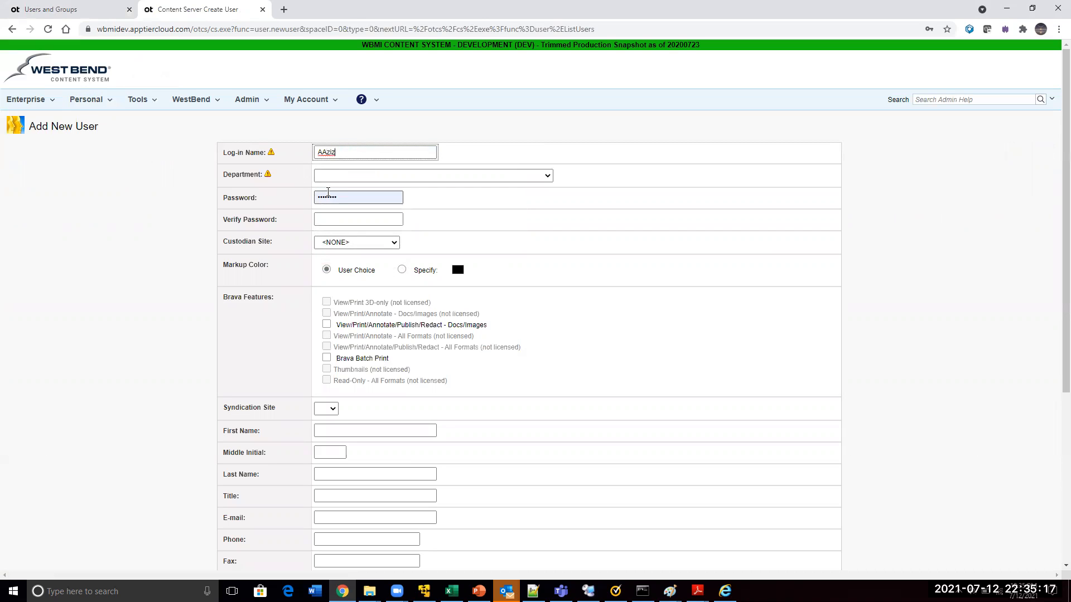
pyautogui.press('Tab')
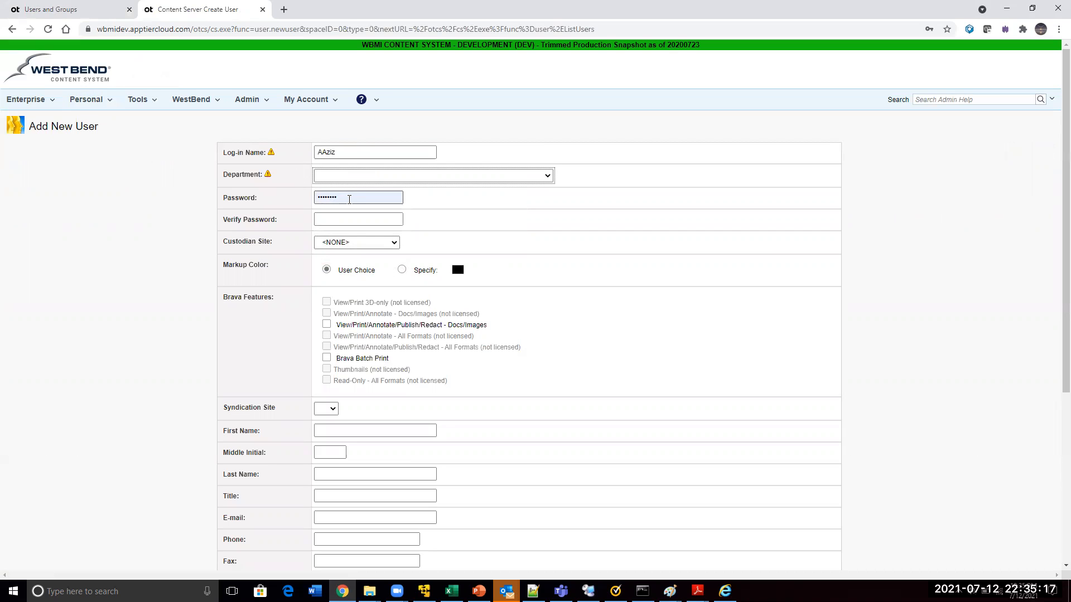
pyautogui.click(352, 176)
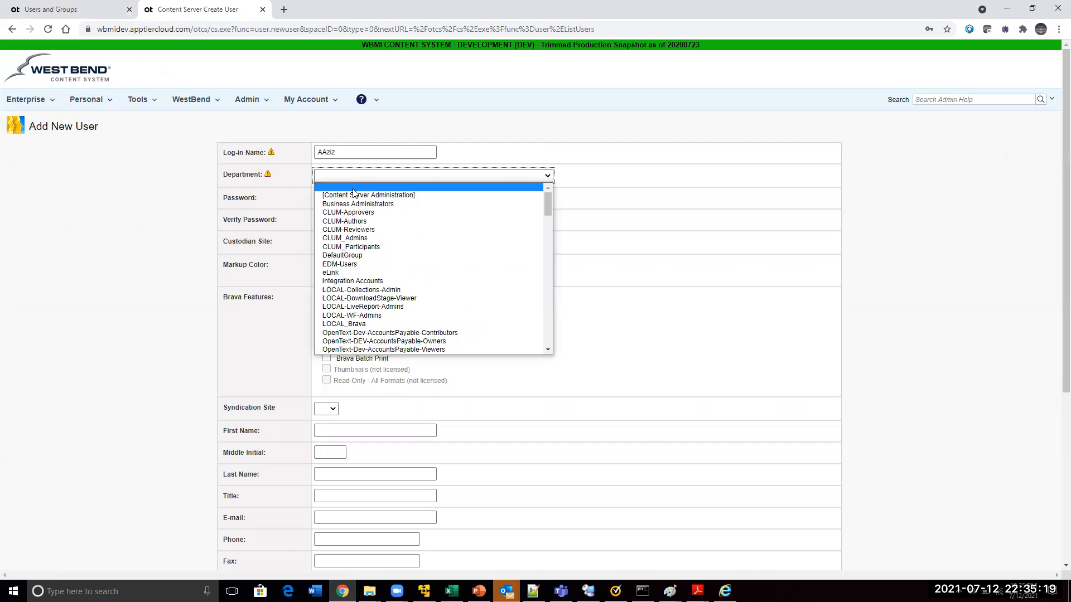
pyautogui.click(346, 255)
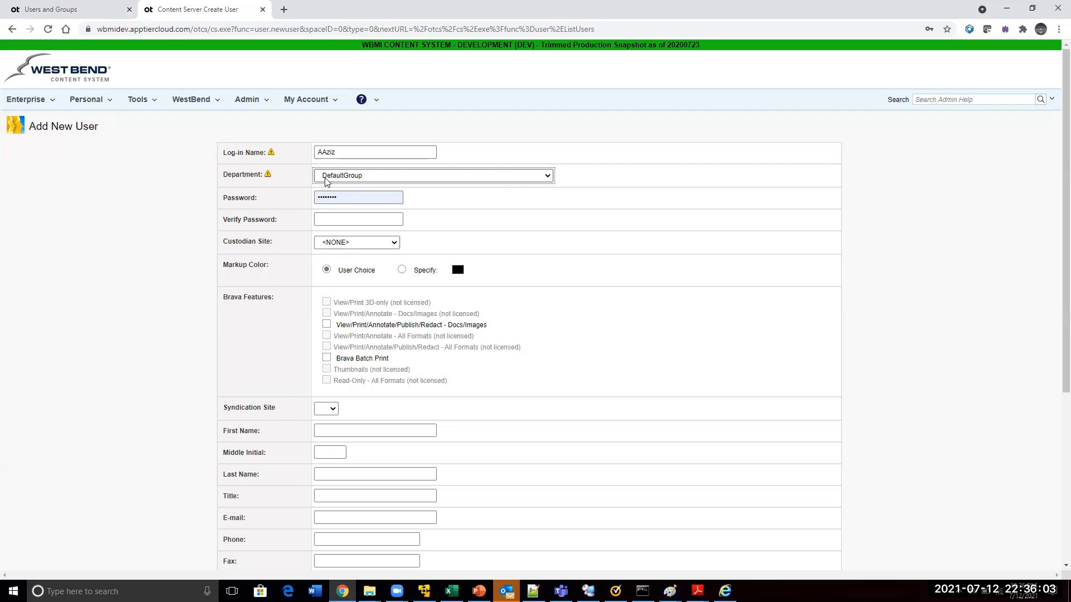
# Replace the prefilled password with the new user's password and enter it again in the Verify Password field
pyautogui.click(340, 197)
pyautogui.moveTo(340, 197); pyautogui.dragTo(271, 199)
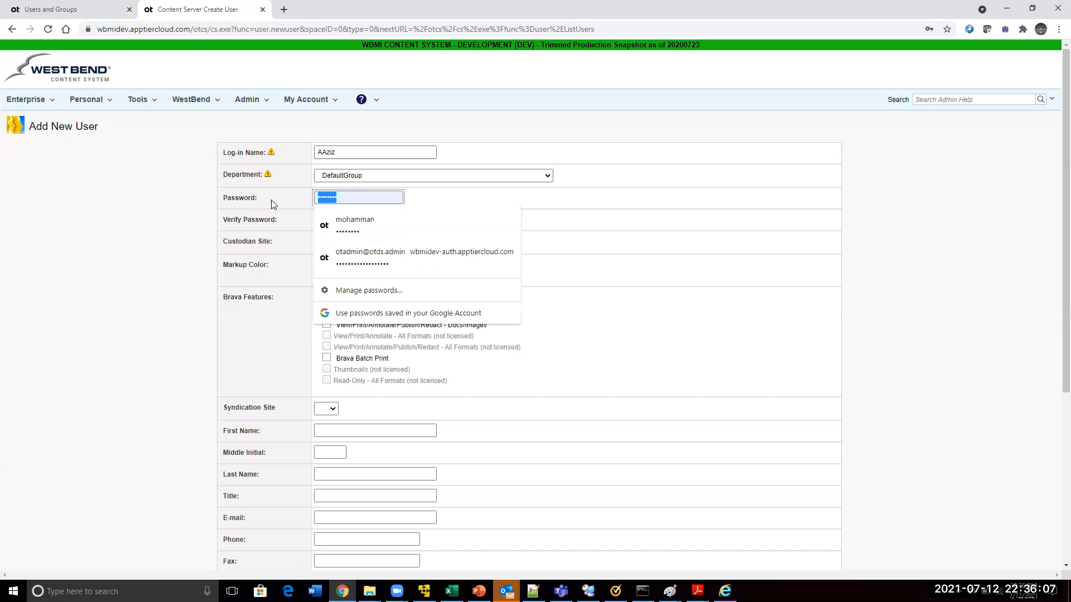
pyautogui.write('************')
pyautogui.press('Tab')
pyautogui.write('*************')
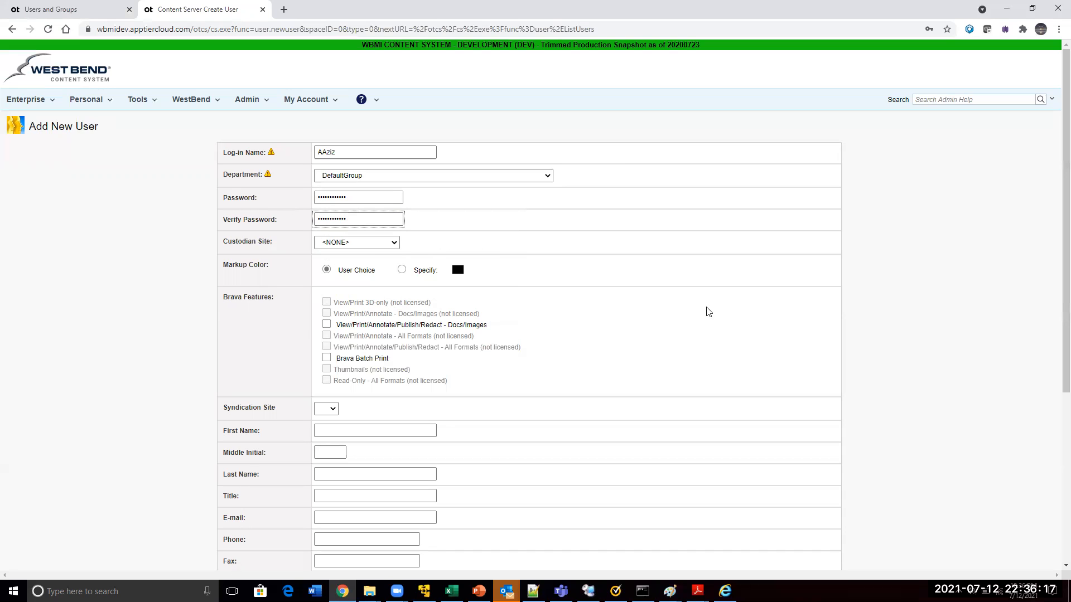
# Enter the new user's first name and last name, and set the title to Ms
pyautogui.scroll(-3, 1053, 254)
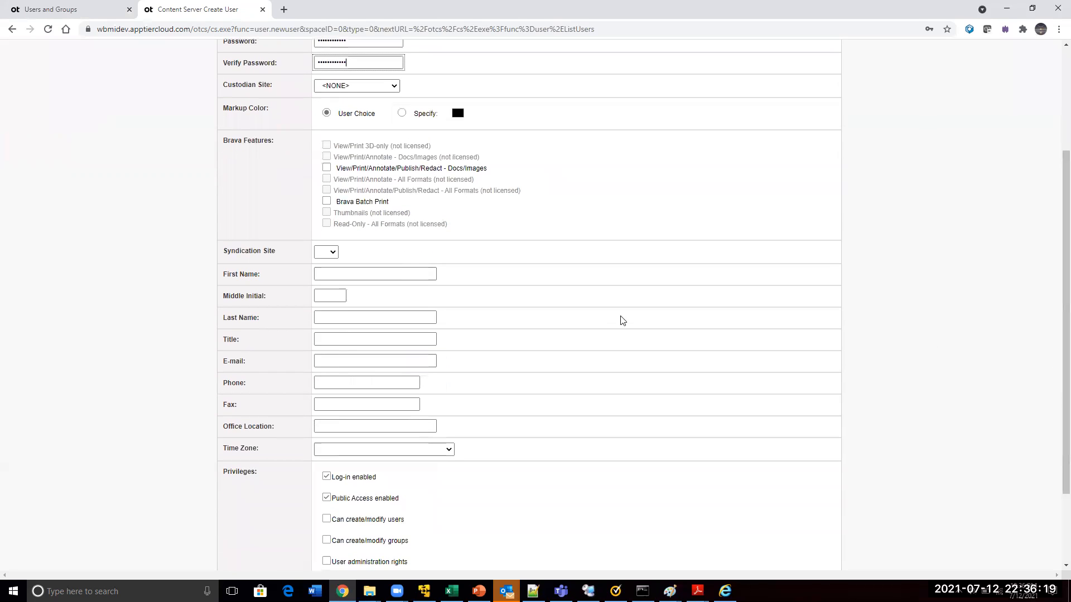
pyautogui.write('A')
pyautogui.click(336, 318)
pyautogui.write('Az')
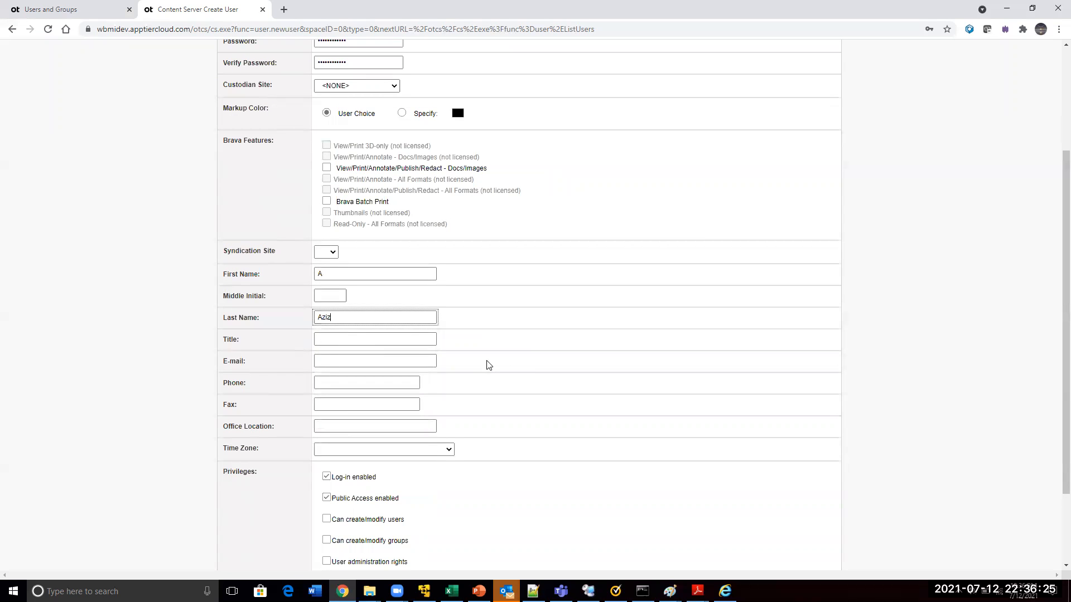
pyautogui.click(342, 338)
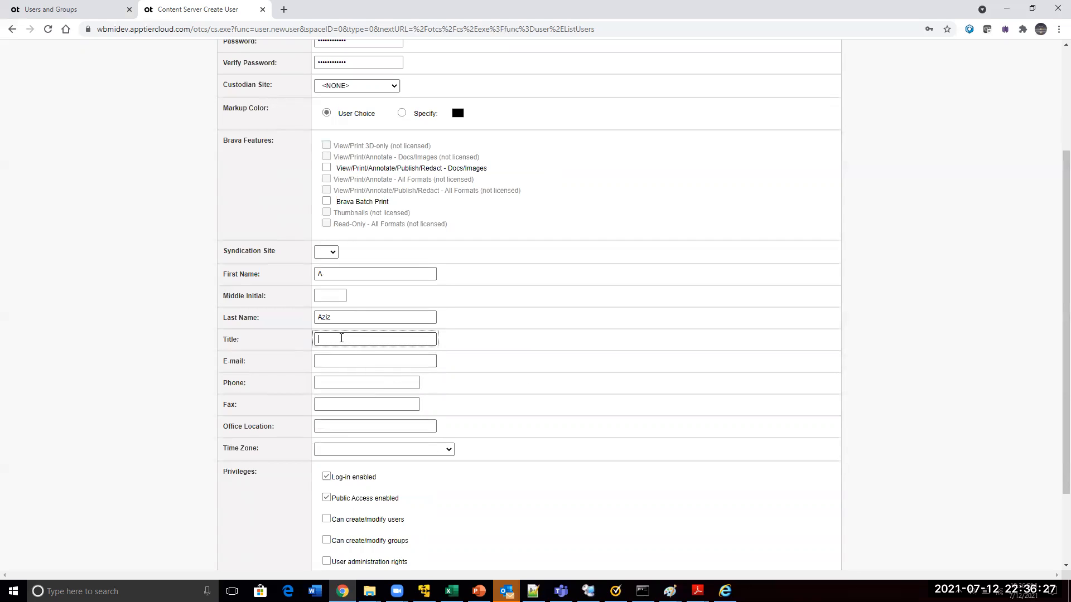
pyautogui.write('Ms')
# Fill in the new user's e-mail address with the matching autofill suggestion
pyautogui.click(337, 362)
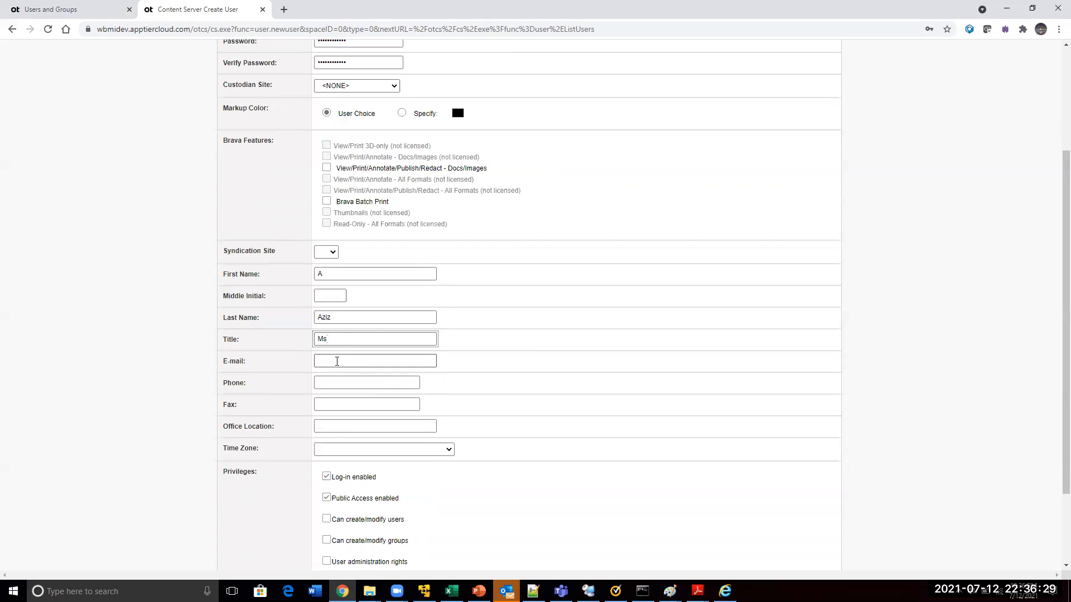
pyautogui.click(671, 347)
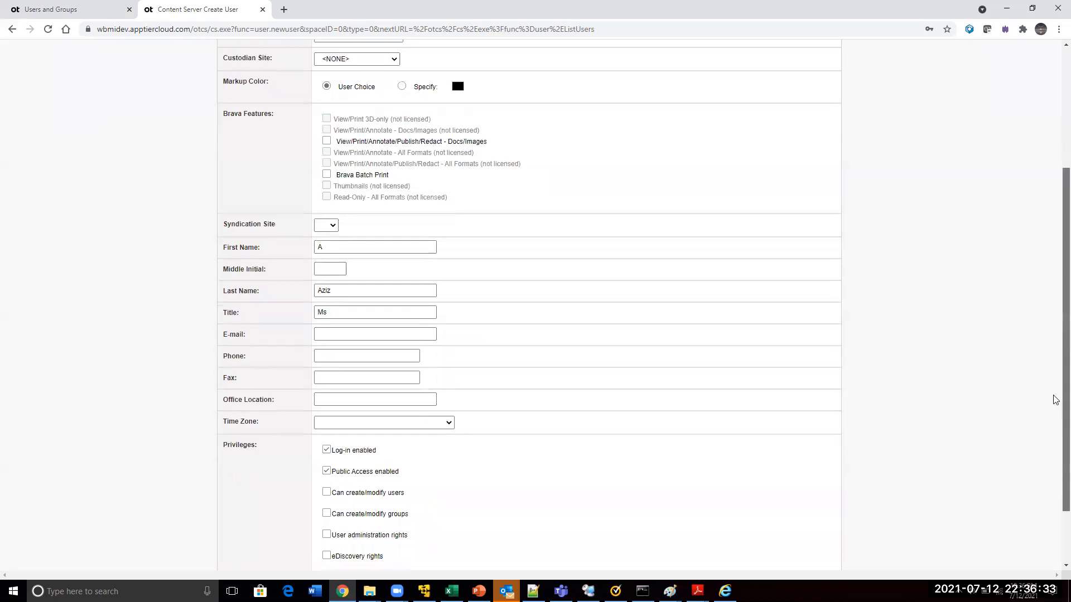
pyautogui.scroll(-2, 698, 299)
pyautogui.click(342, 259)
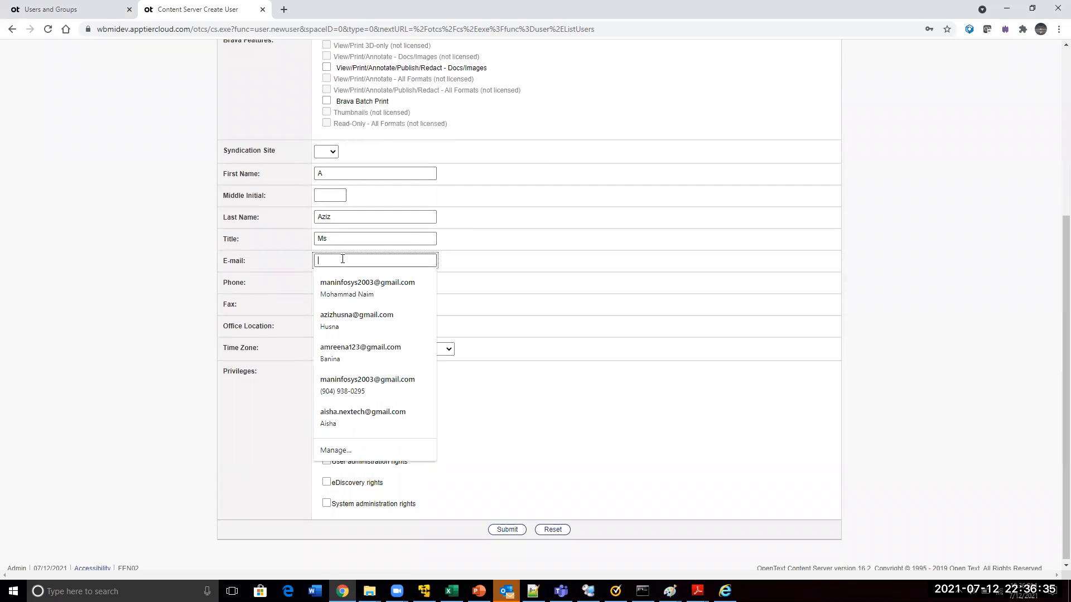
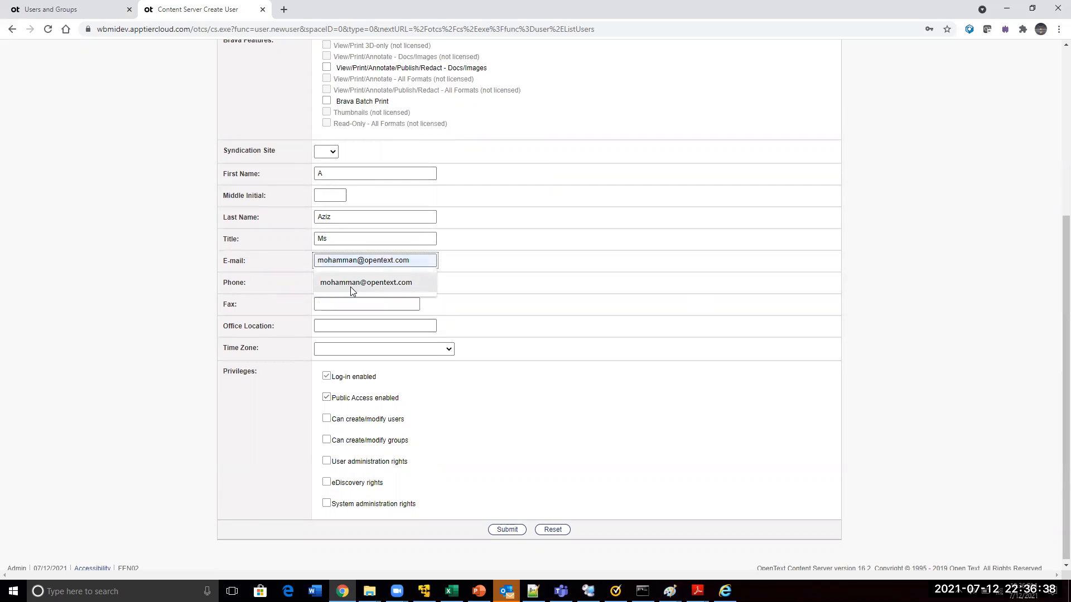
pyautogui.click(350, 286)
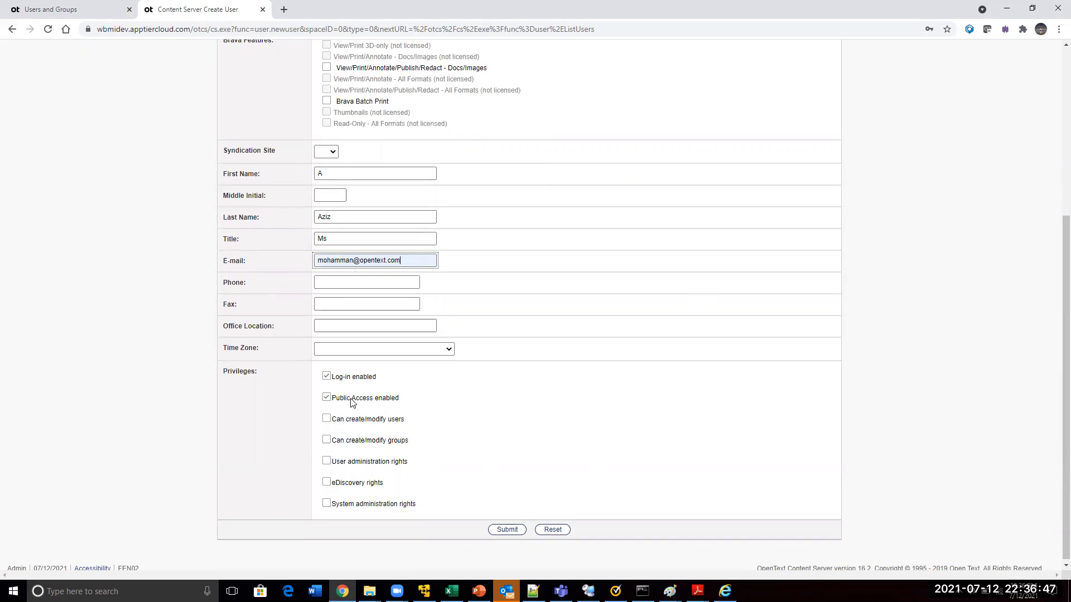
pyautogui.moveTo(399, 402); pyautogui.dragTo(336, 406)
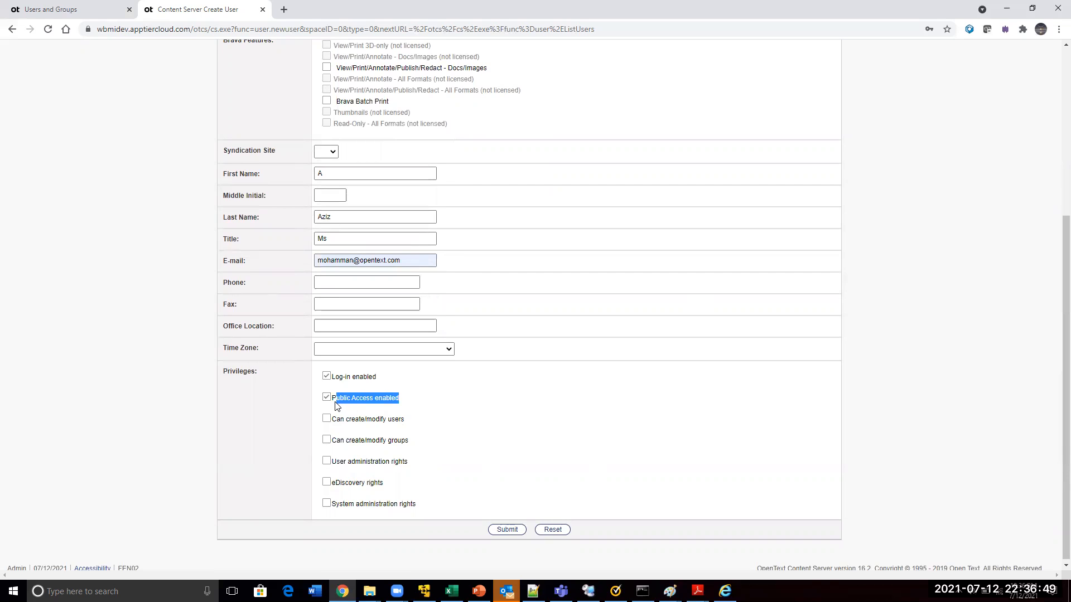
pyautogui.click(59, 9)
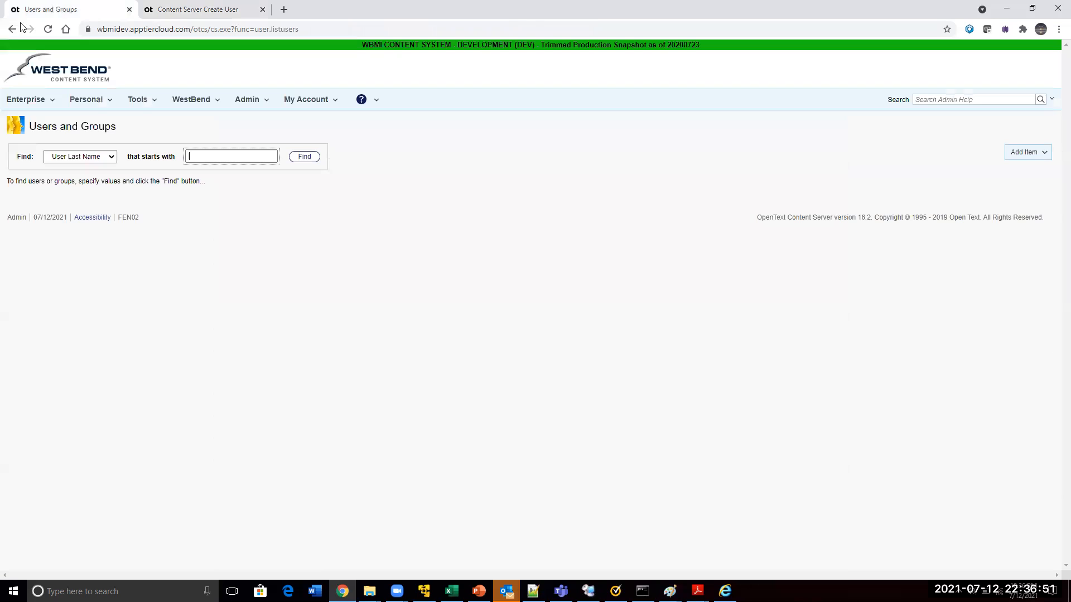
pyautogui.rightClick(13, 29)
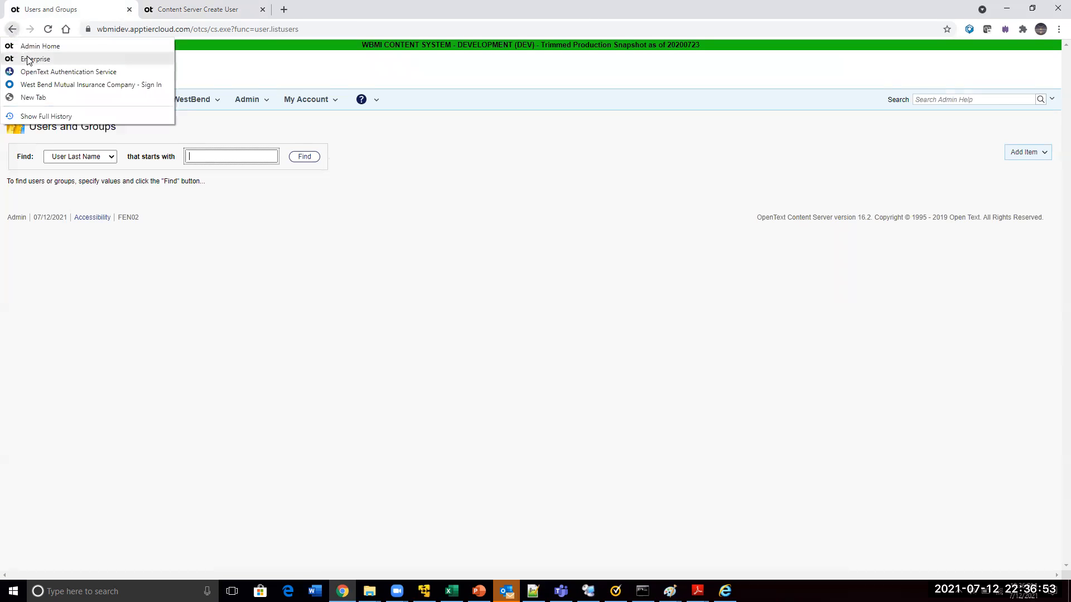
pyautogui.click(198, 9)
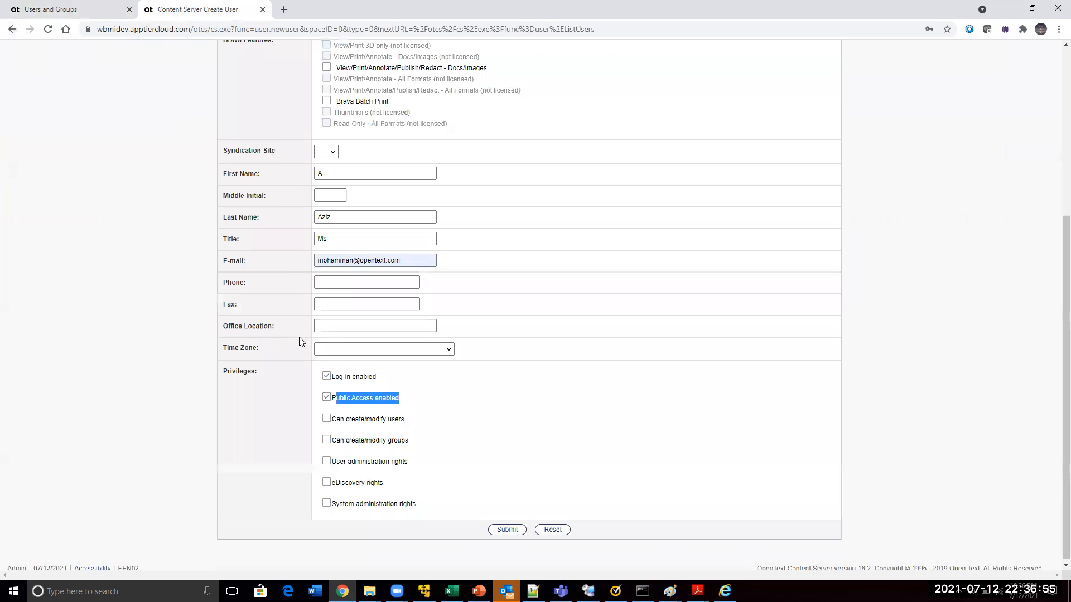
# Toggle the Public Access enabled and Log-in enabled privileges, try to submit the new user, and go back to the form
pyautogui.click(327, 398)
pyautogui.click(327, 378)
pyautogui.click(327, 378)
pyautogui.click(504, 529)
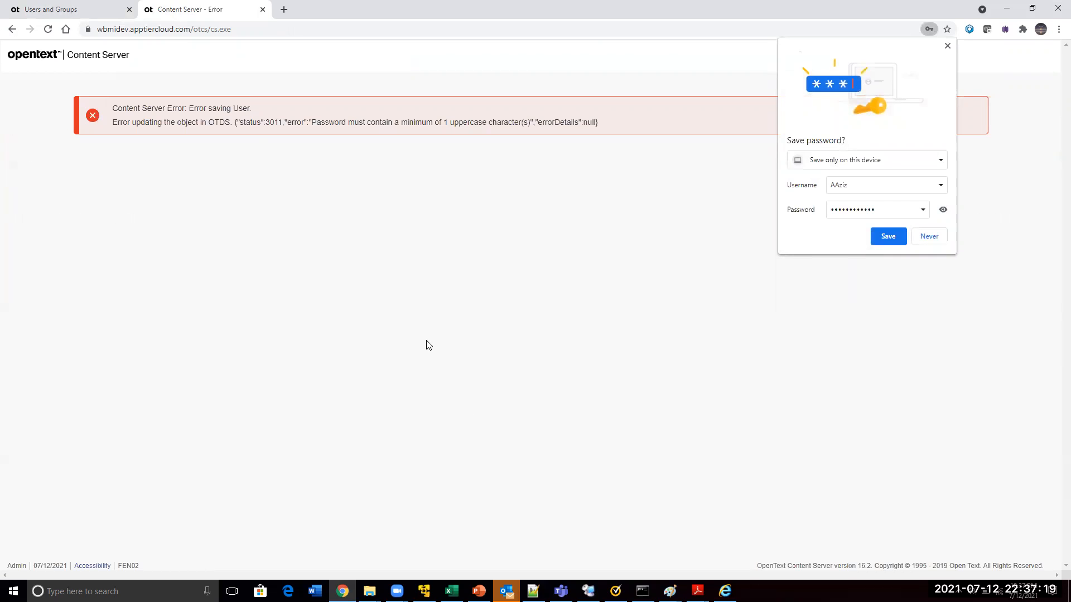
pyautogui.click(12, 29)
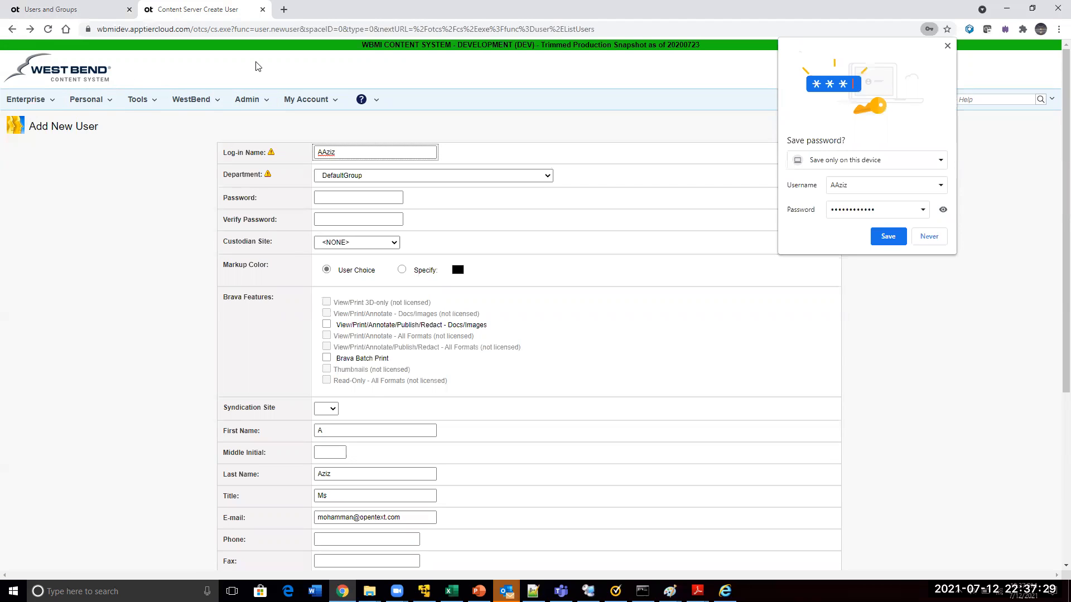
# Open the Content Server Administration page in the first browser tab
pyautogui.click(103, 9)
pyautogui.click(258, 105)
pyautogui.click(266, 120)
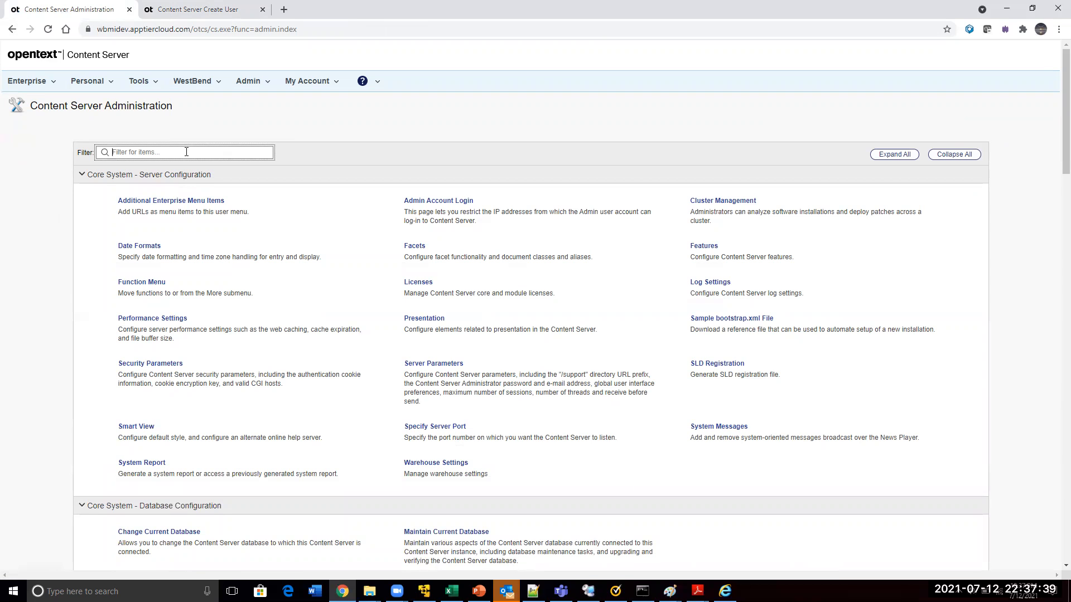
# Filter the administration items by "direc" and open Configure Directory Services
pyautogui.write('di')
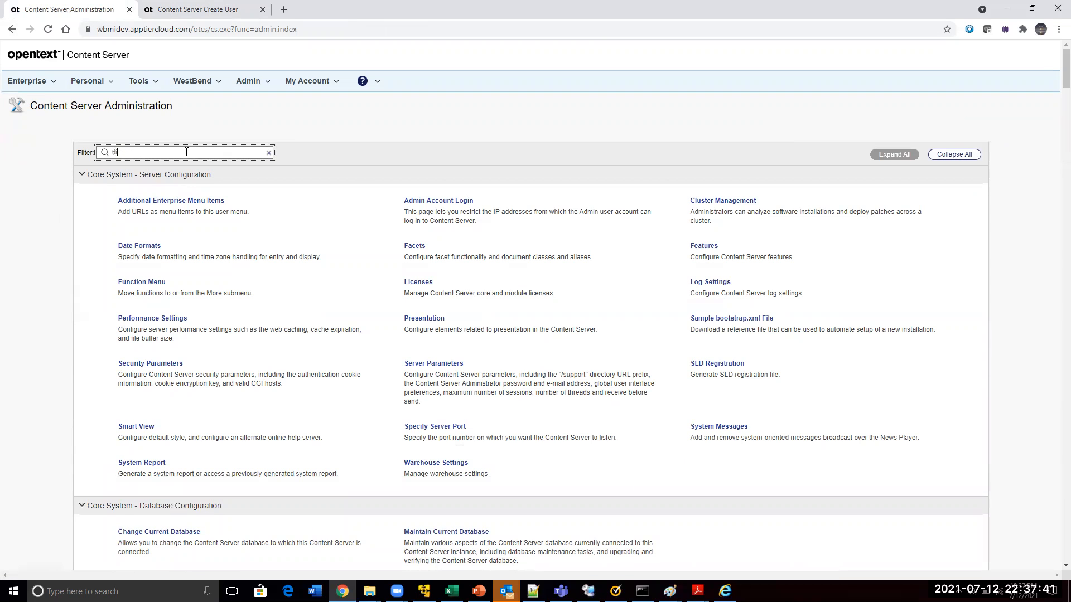
pyautogui.write('rec')
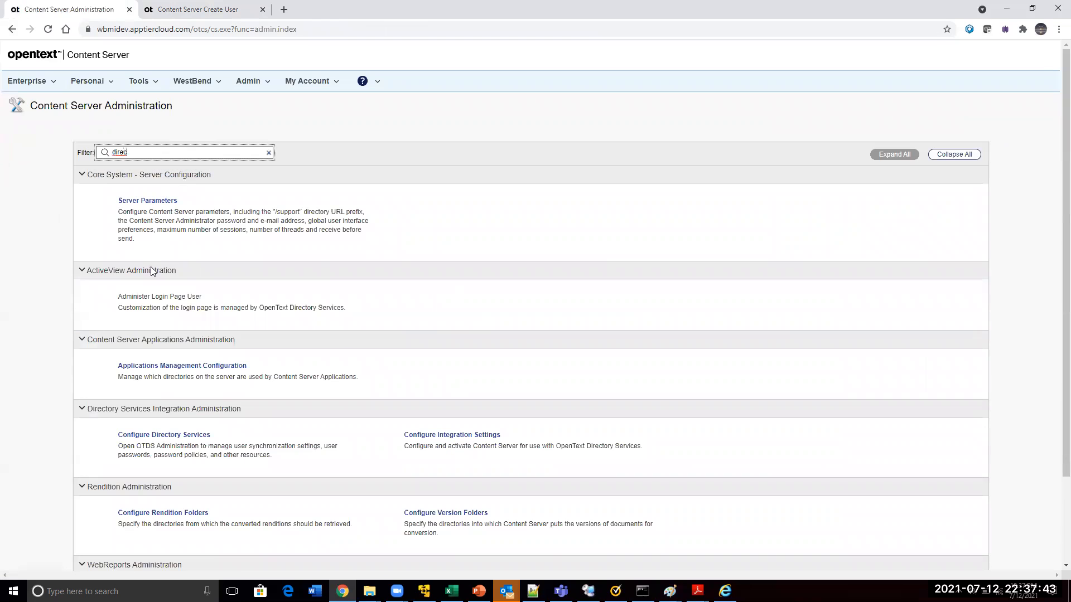
pyautogui.click(187, 435)
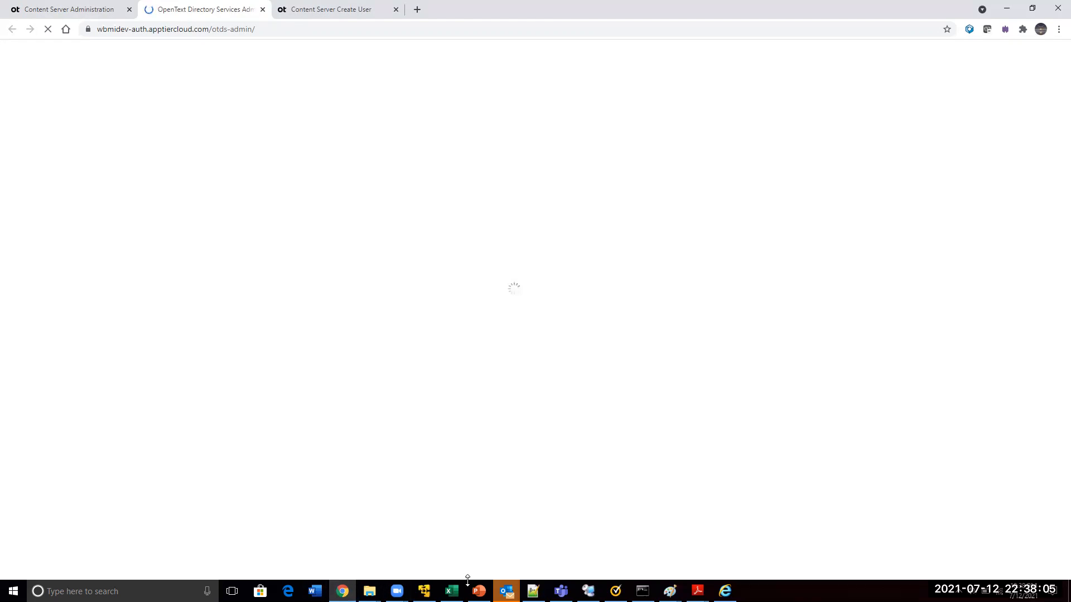
# Switch to Outlook and check a recipient's surname against the address book from a new message, viewing the matching entries' details
pyautogui.click(505, 590)
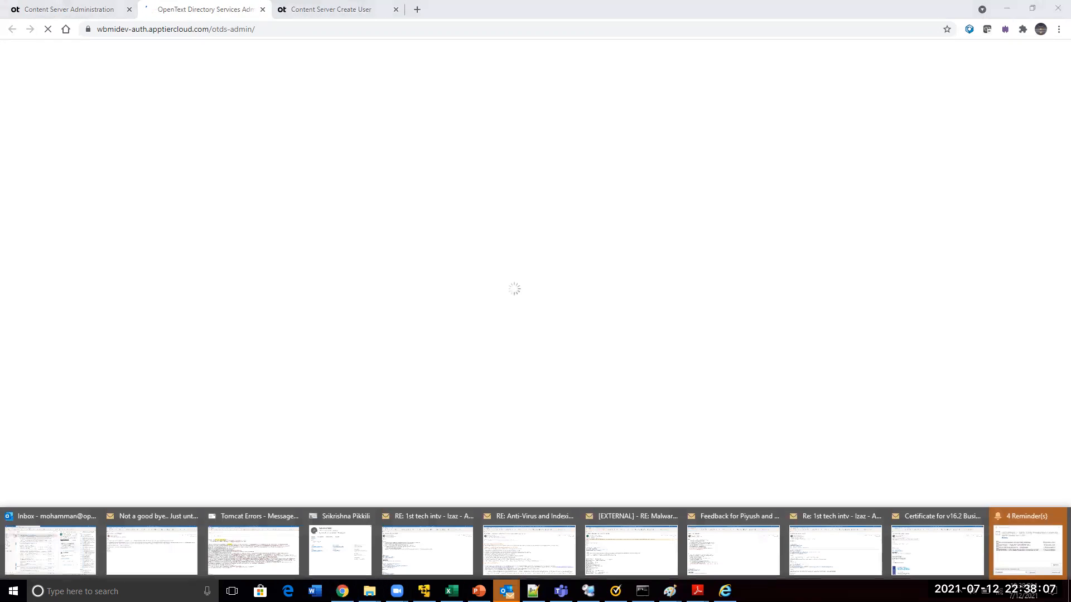
pyautogui.click(72, 549)
pyautogui.moveTo(71, 549)
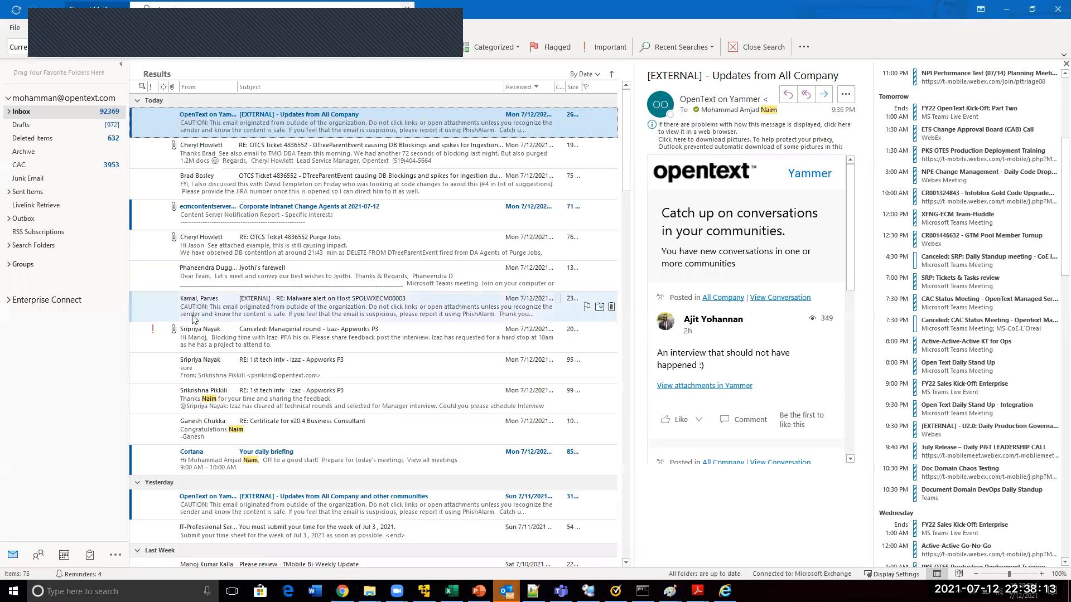
pyautogui.hotkey('ctrl', 'n')
pyautogui.write('naim')
pyautogui.press('Return')
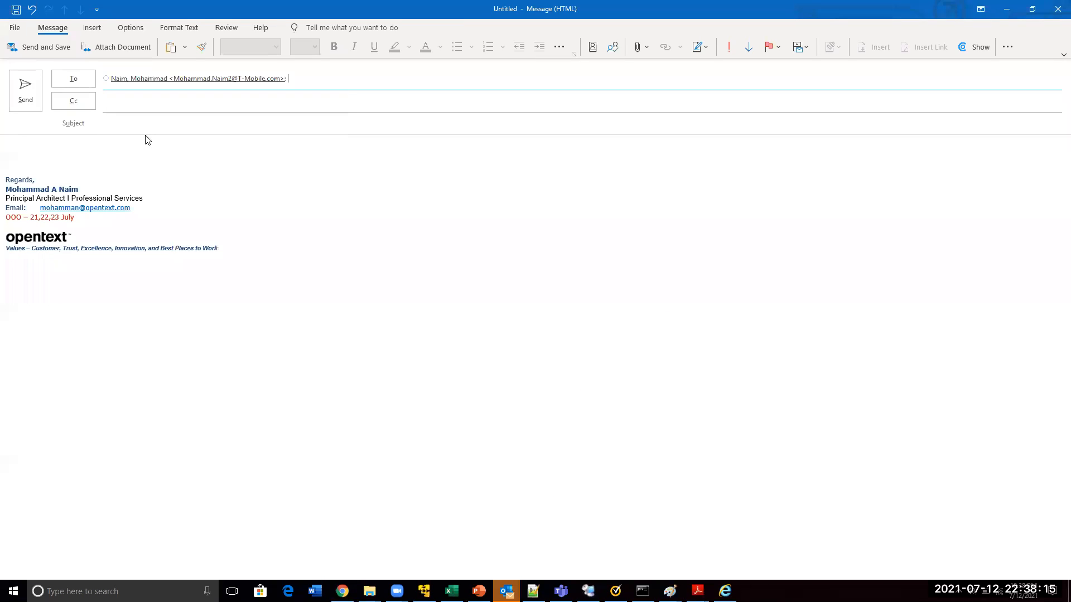
pyautogui.press('BackSpace')
pyautogui.write('naim')
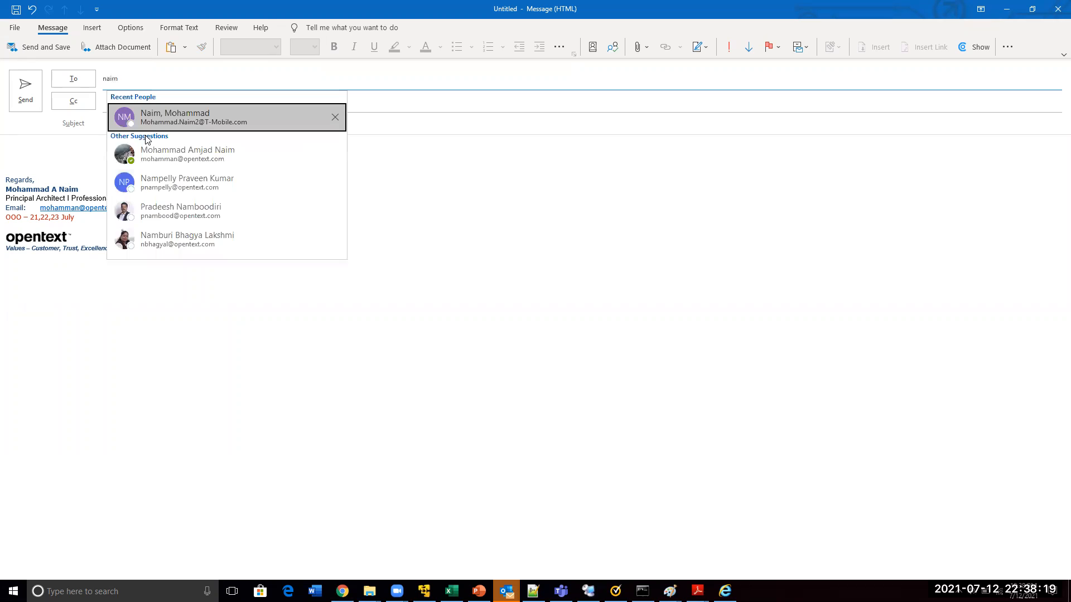
pyautogui.hotkey('ctrl', 'k')
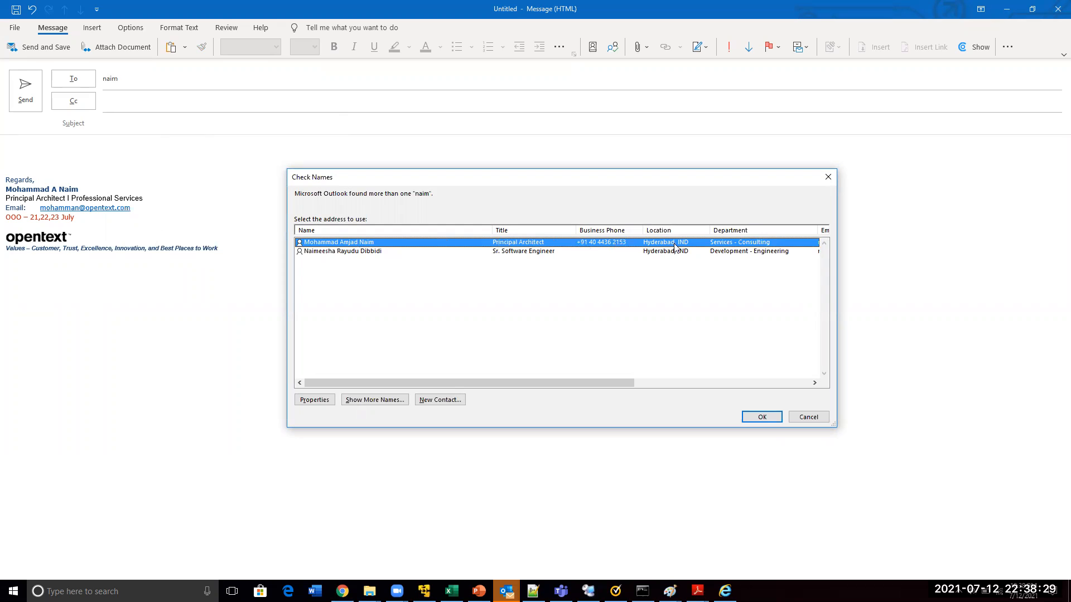
pyautogui.moveTo(603, 384); pyautogui.dragTo(840, 378)
pyautogui.hotkey('alt', 'Tab')
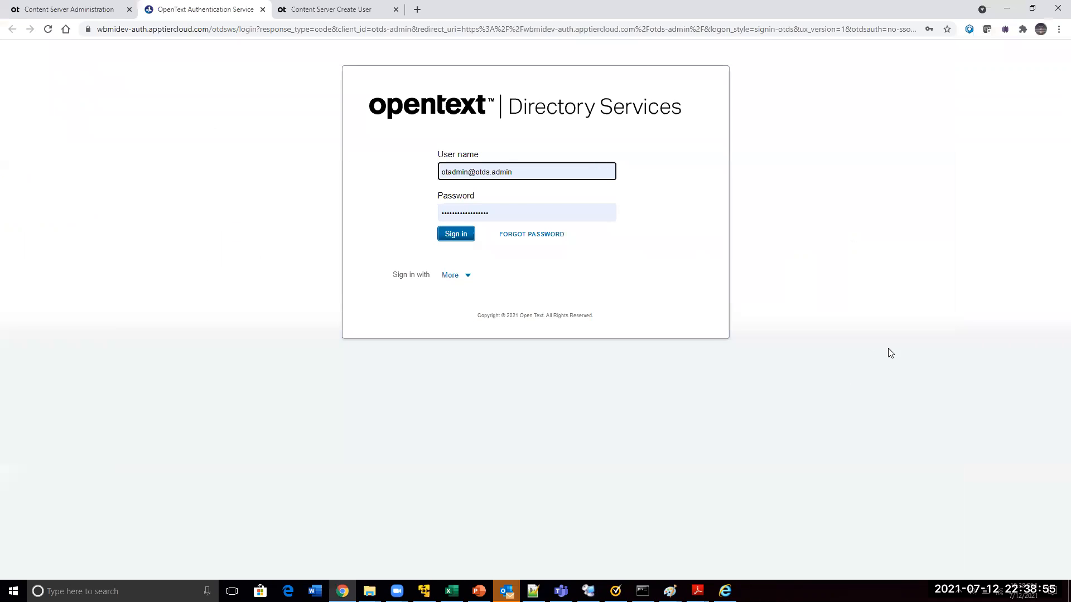
# Switch back to the browser and sign in to OpenText Directory Services with the prefilled administrator credentials
pyautogui.click(457, 237)
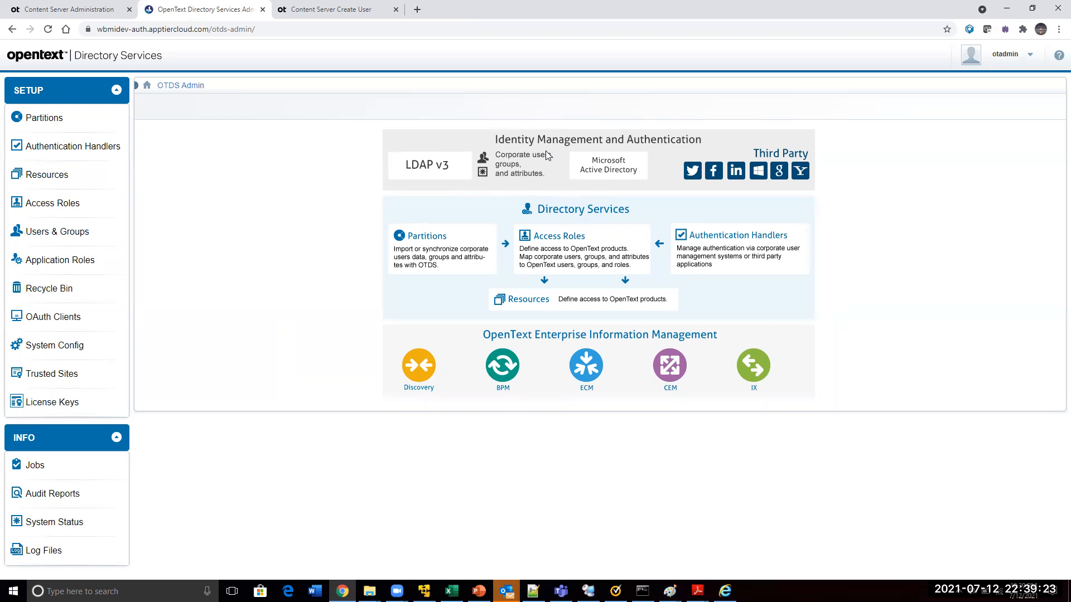
pyautogui.hotkey('alt', 'Tab')
pyautogui.hotkey('alt', 'Tab')
# Look through the Users & Groups and Resources pages of the directory administration
pyautogui.click(63, 234)
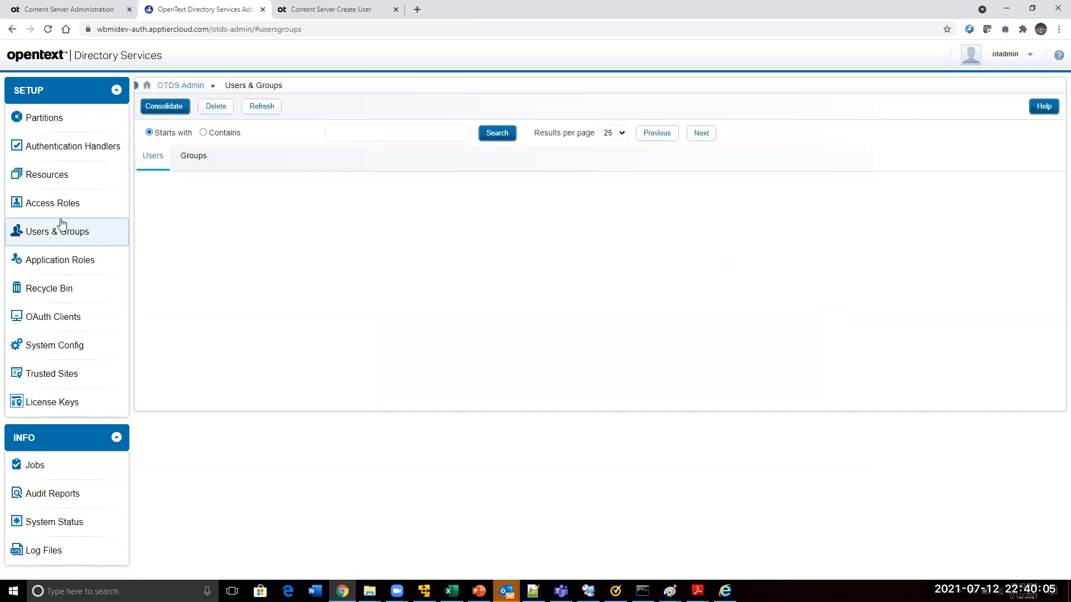
pyautogui.click(60, 204)
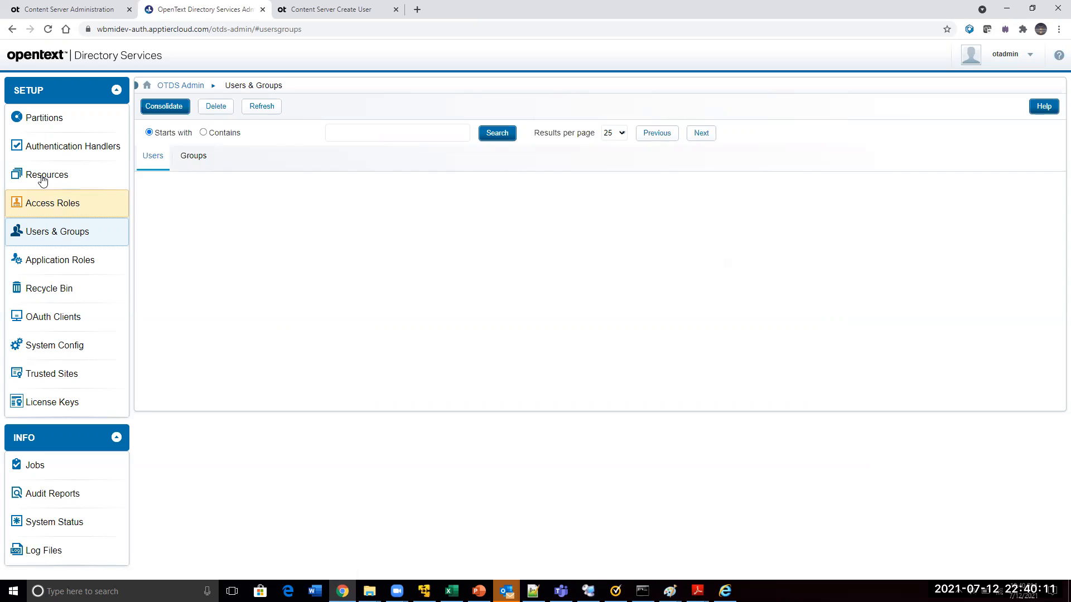
pyautogui.click(43, 178)
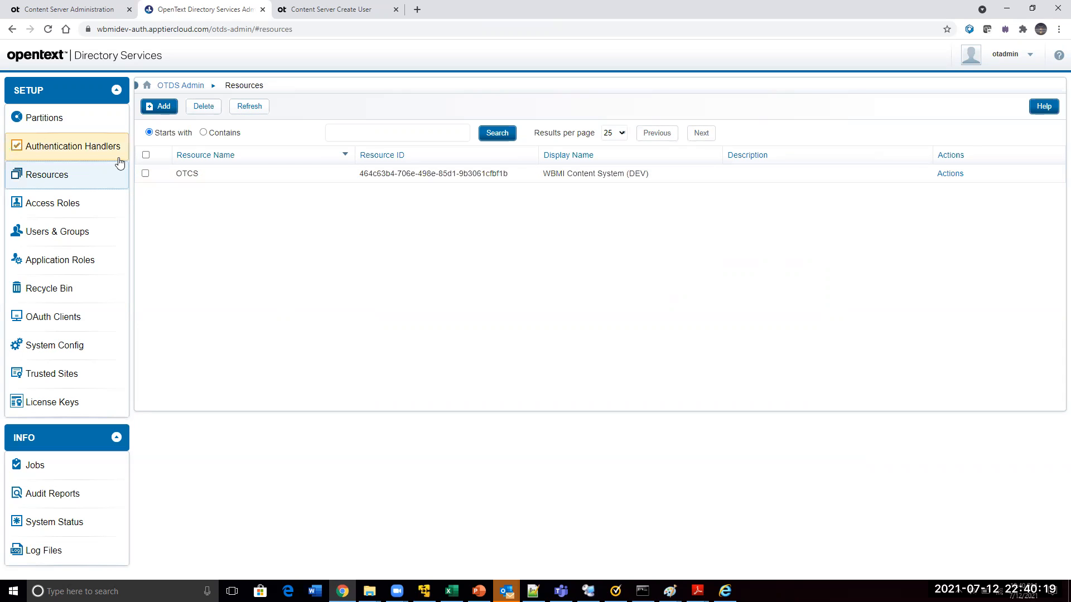
# View the members of the Content Server Members partition and start adding a new user there
pyautogui.click(53, 128)
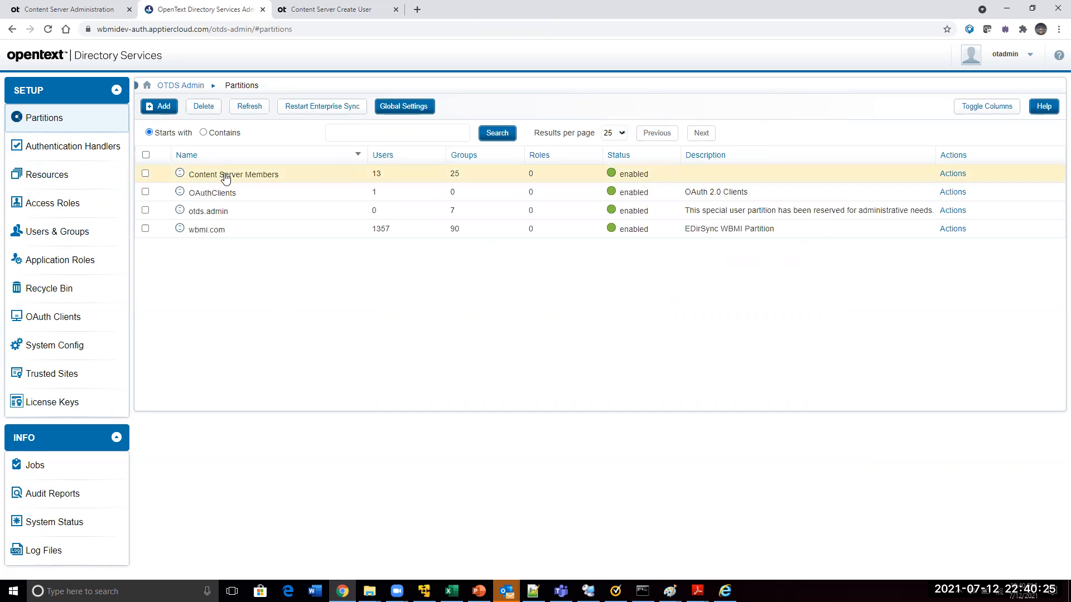
pyautogui.click(951, 174)
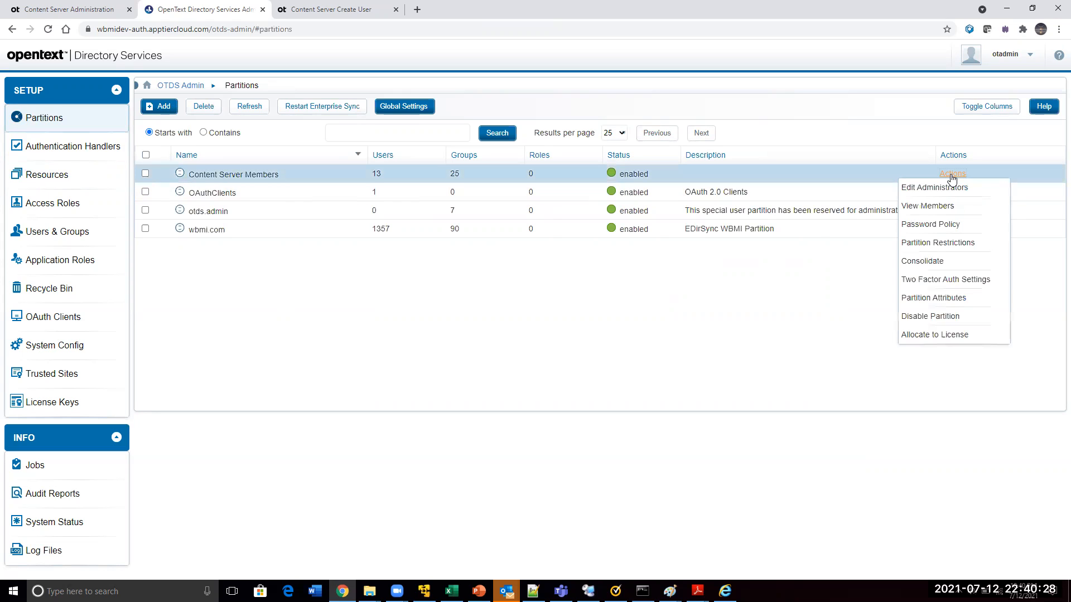
pyautogui.click(938, 206)
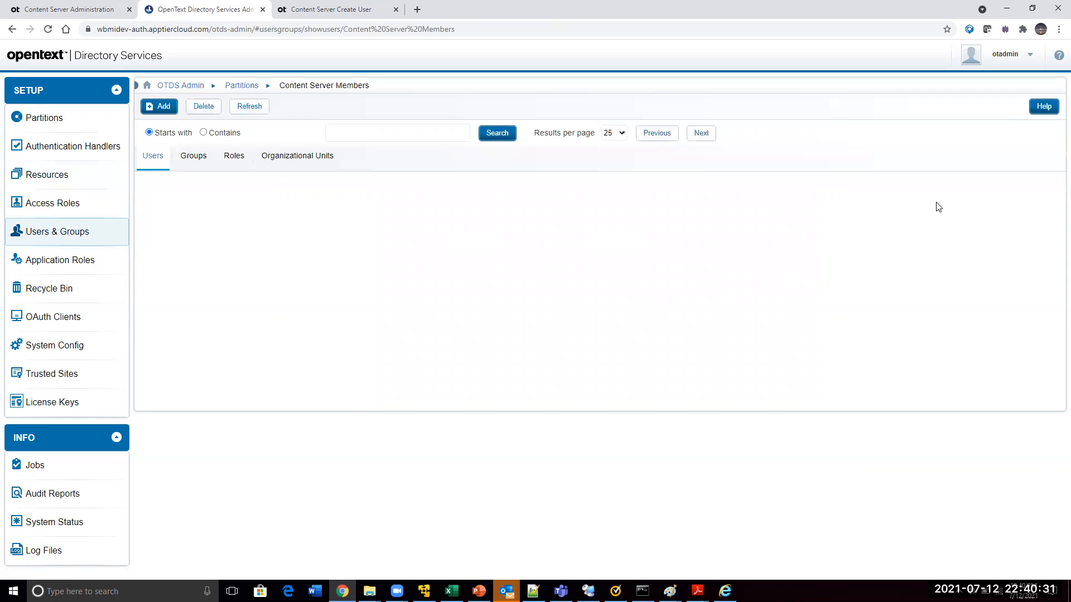
pyautogui.click(158, 107)
pyautogui.click(178, 127)
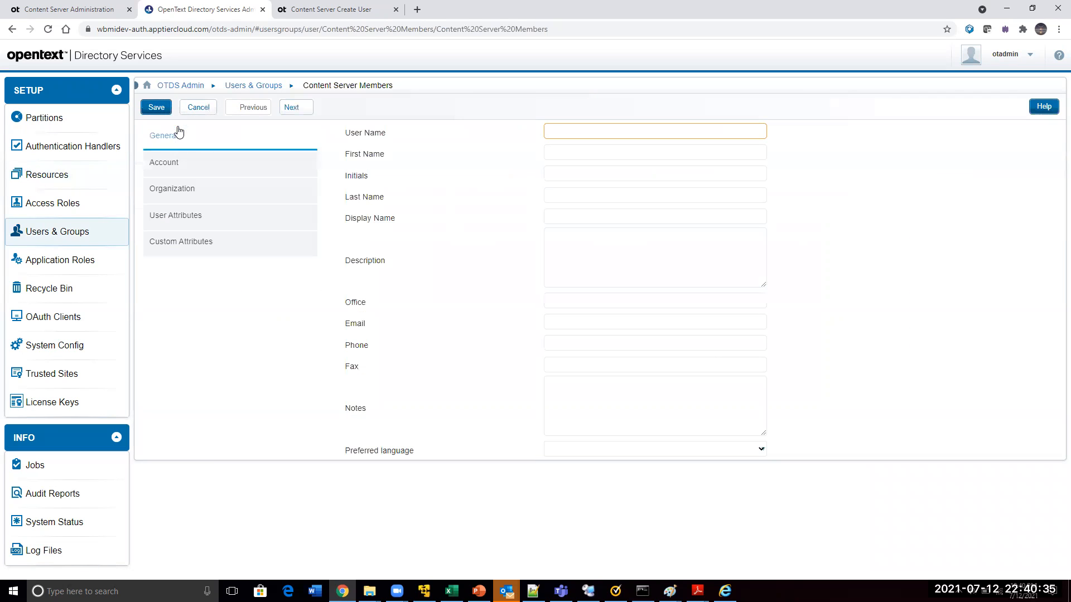
# Fill in the new user's user name, first name and last name on the General page
pyautogui.click(611, 131)
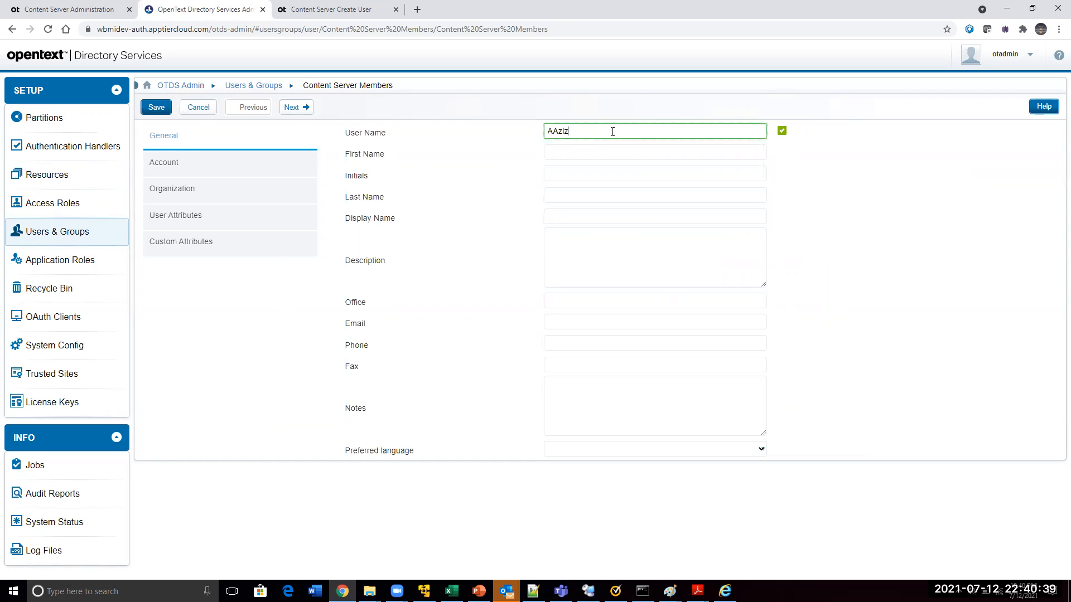
pyautogui.click(606, 152)
pyautogui.write('A')
pyautogui.press('Tab')
pyautogui.press('Tab')
pyautogui.write('Aziz')
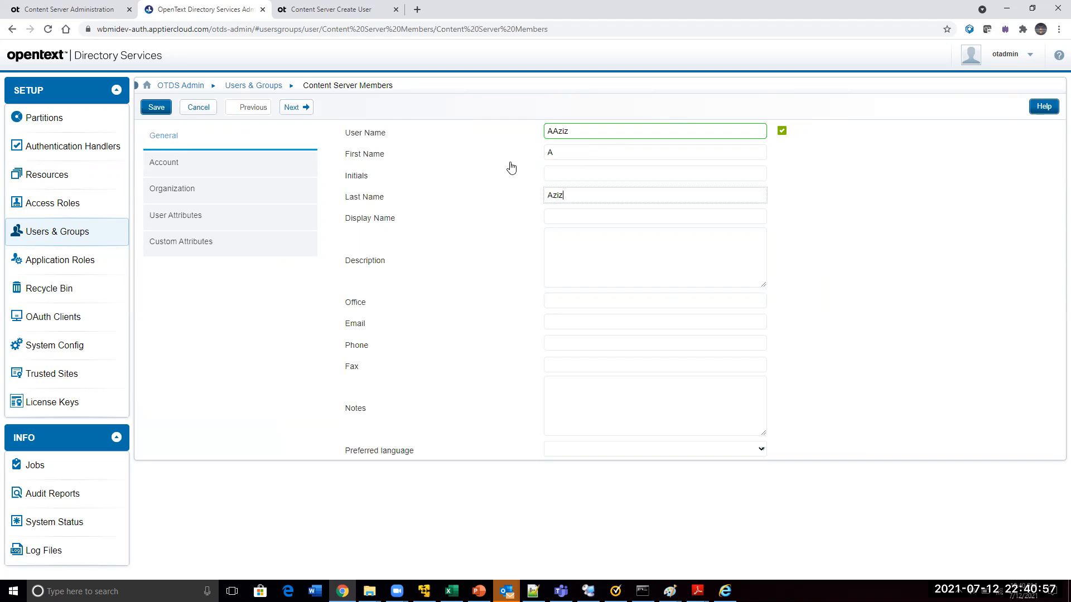
# Compare with the Content Server user form, and fill in the new user's e-mail with the matching OpenText autofill suggestion
pyautogui.hotkey('ctrl', 'Tab')
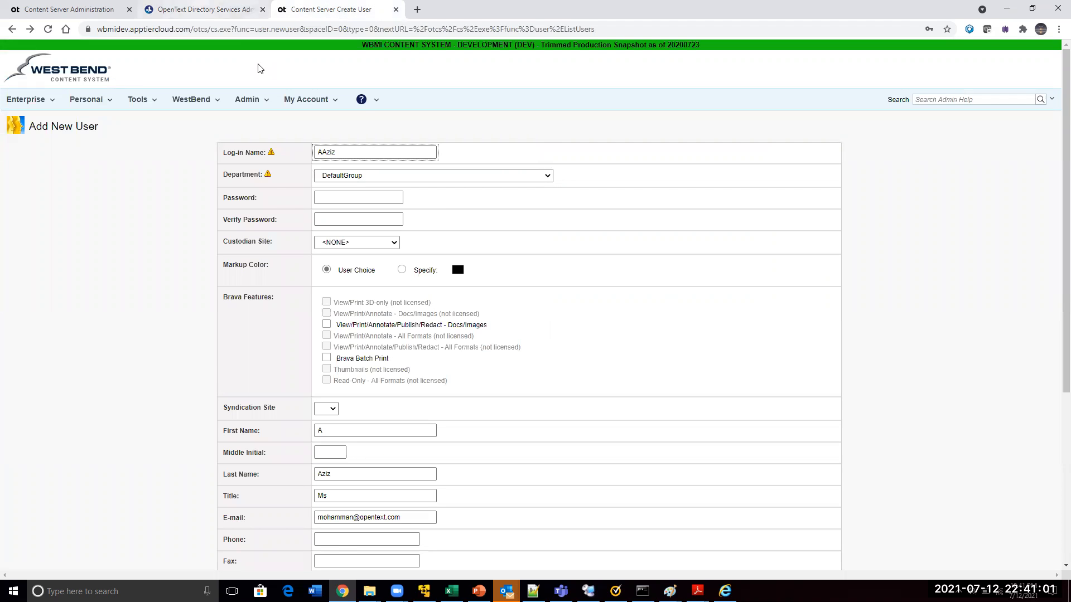
pyautogui.hotkey('ctrl', 'shift', 'Tab')
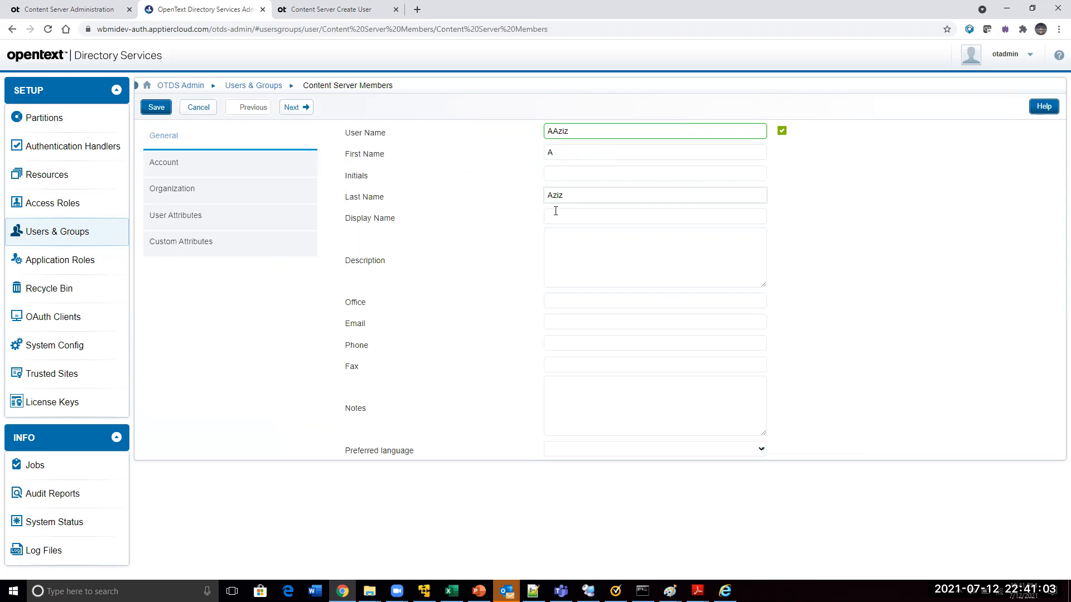
pyautogui.click(1055, 299)
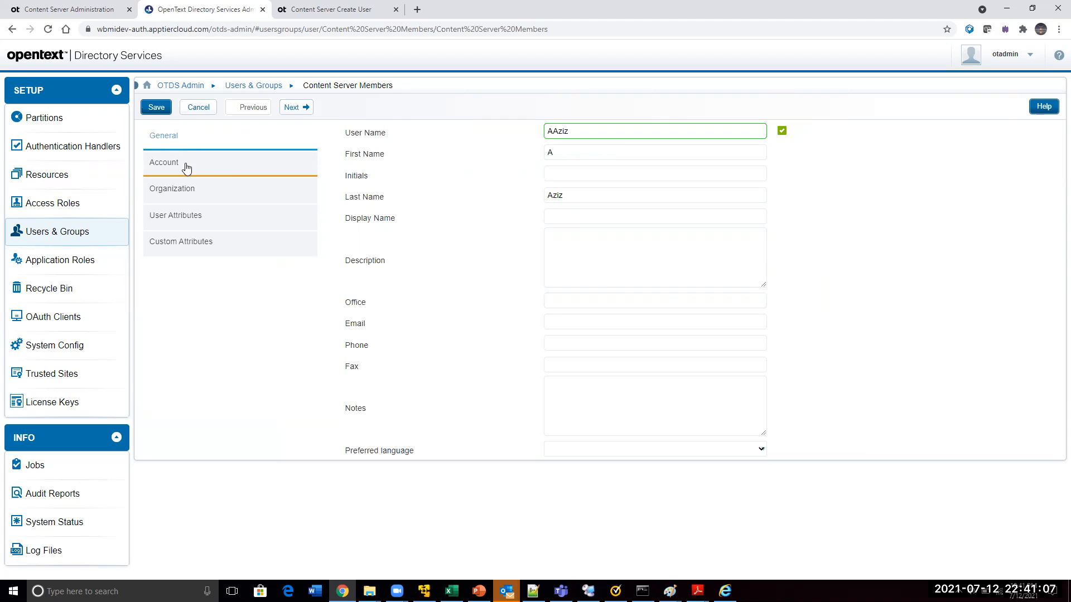
pyautogui.click(567, 326)
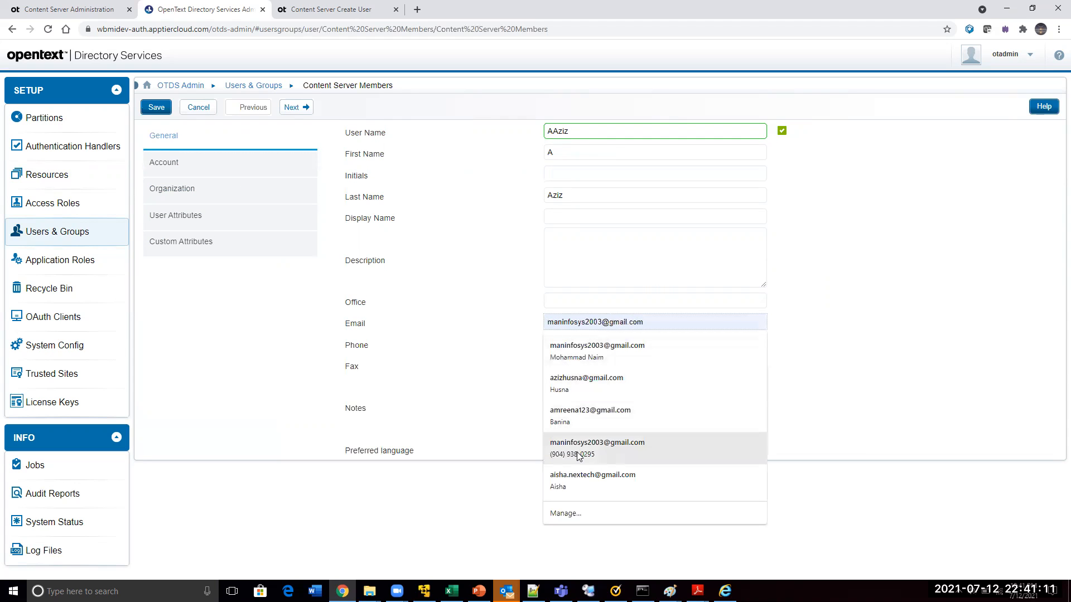
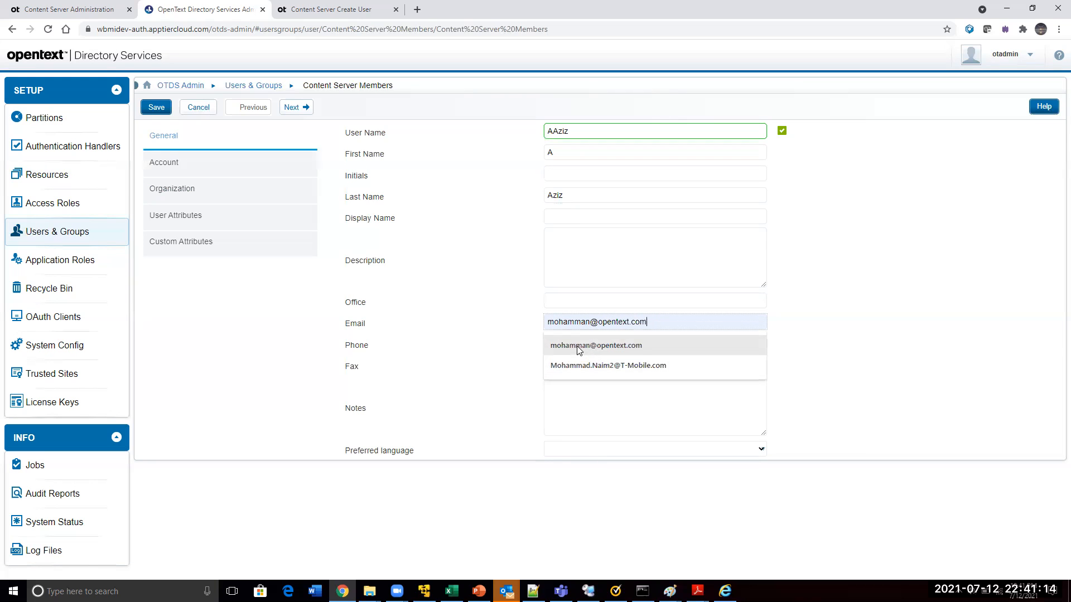
pyautogui.click(595, 345)
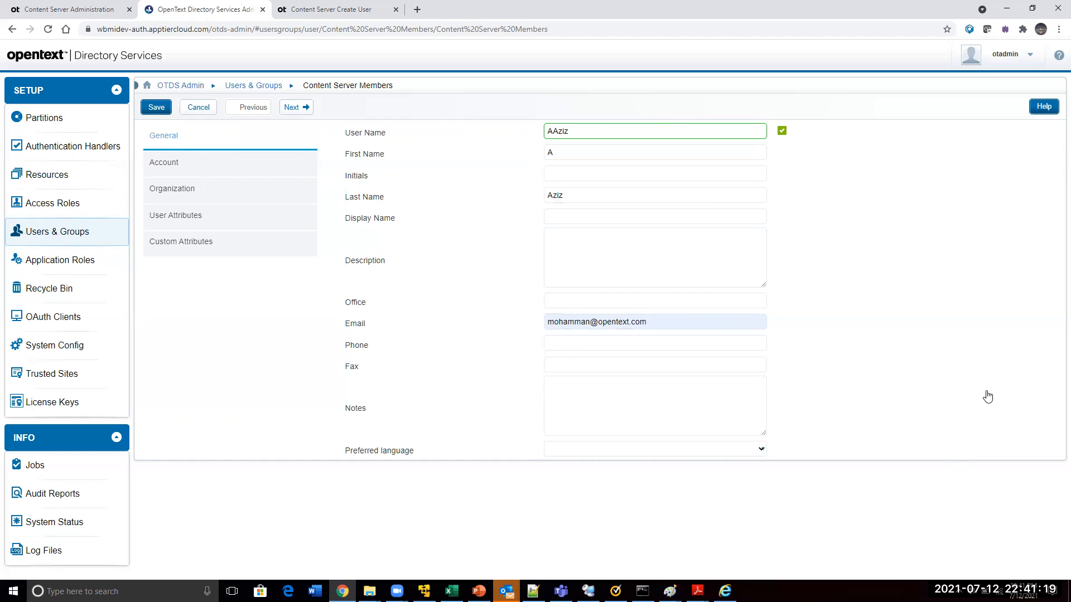
# Set the account's password options to "Do not require password change on reset" and "Password never expires"
pyautogui.click(293, 108)
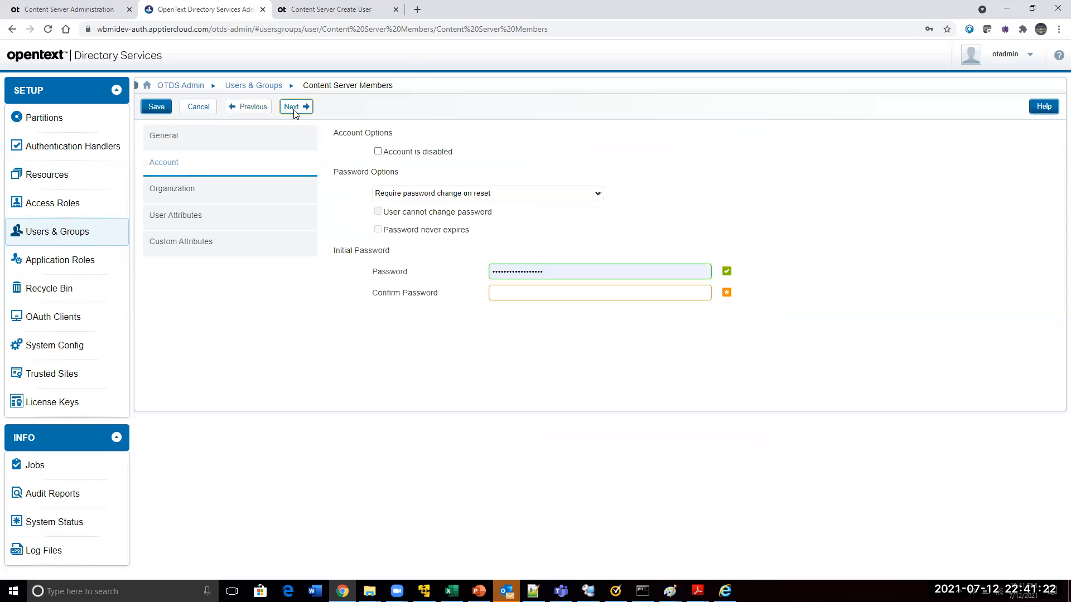
pyautogui.click(391, 195)
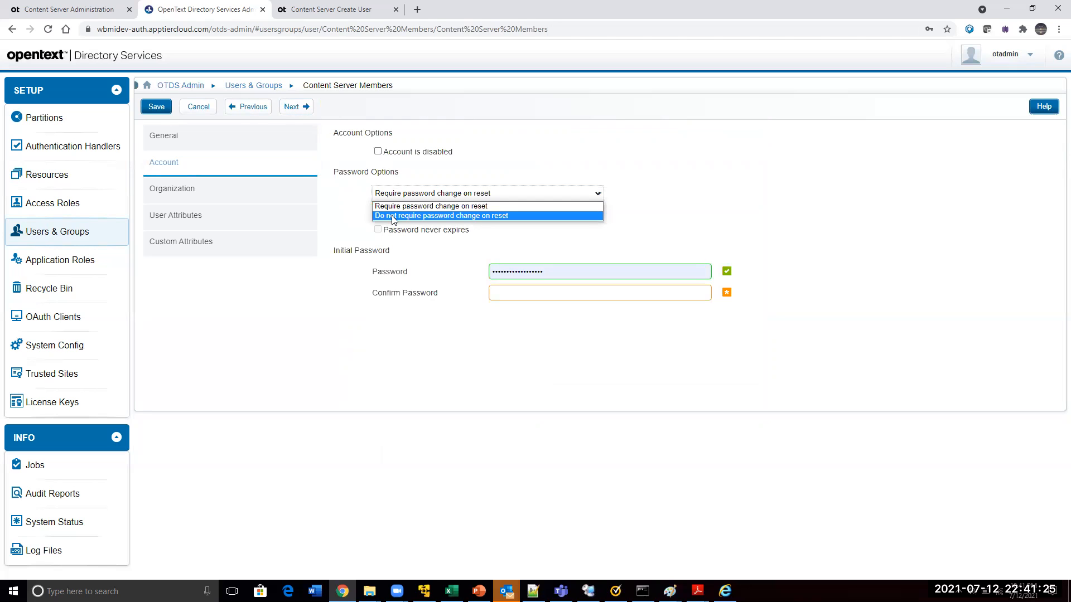
pyautogui.click(392, 215)
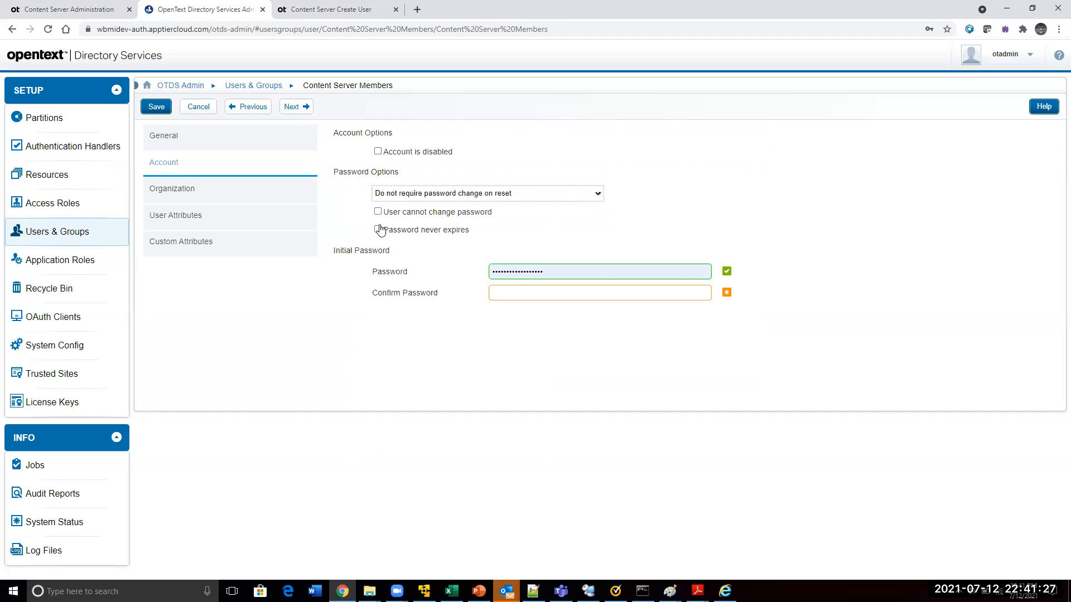
pyautogui.click(378, 231)
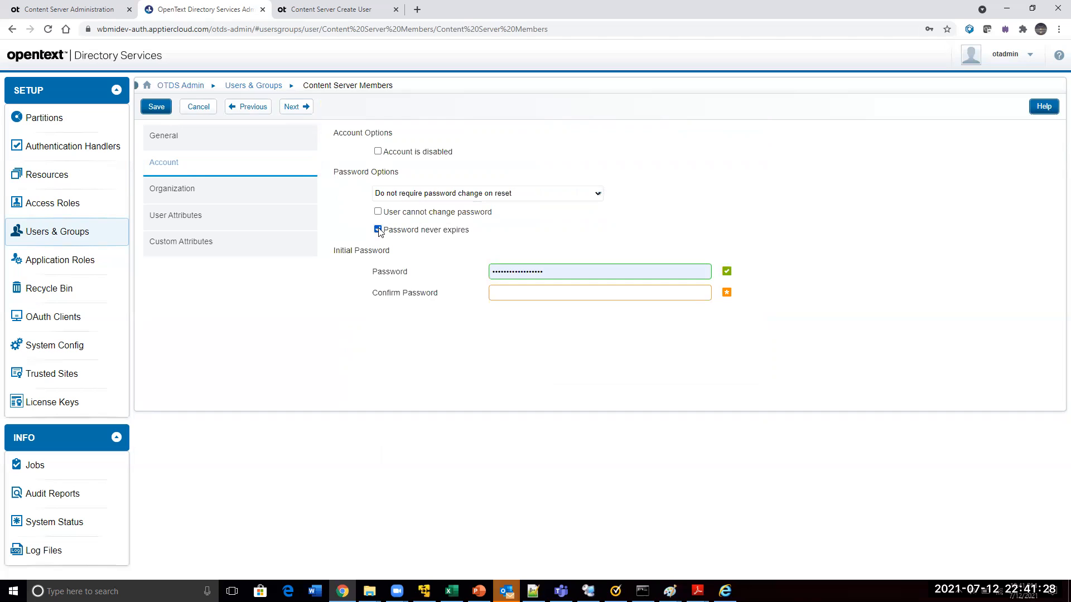
# Replace the prefilled initial password with the new user's password and enter it again as confirmation
pyautogui.doubleClick(554, 271)
pyautogui.write('••')
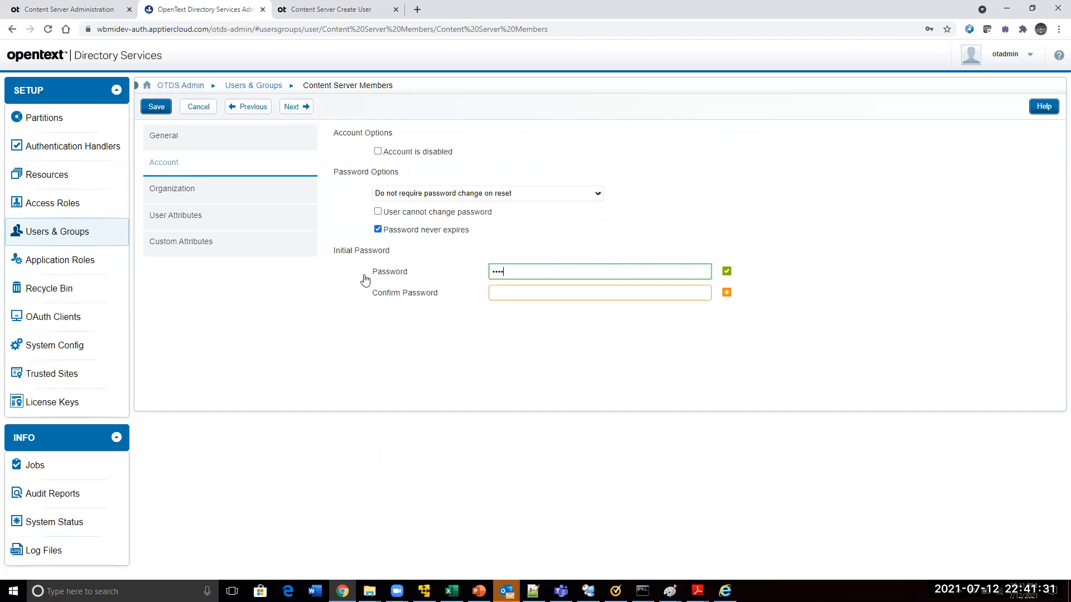
pyautogui.write('•••••••••')
pyautogui.press('Tab')
pyautogui.write('••')
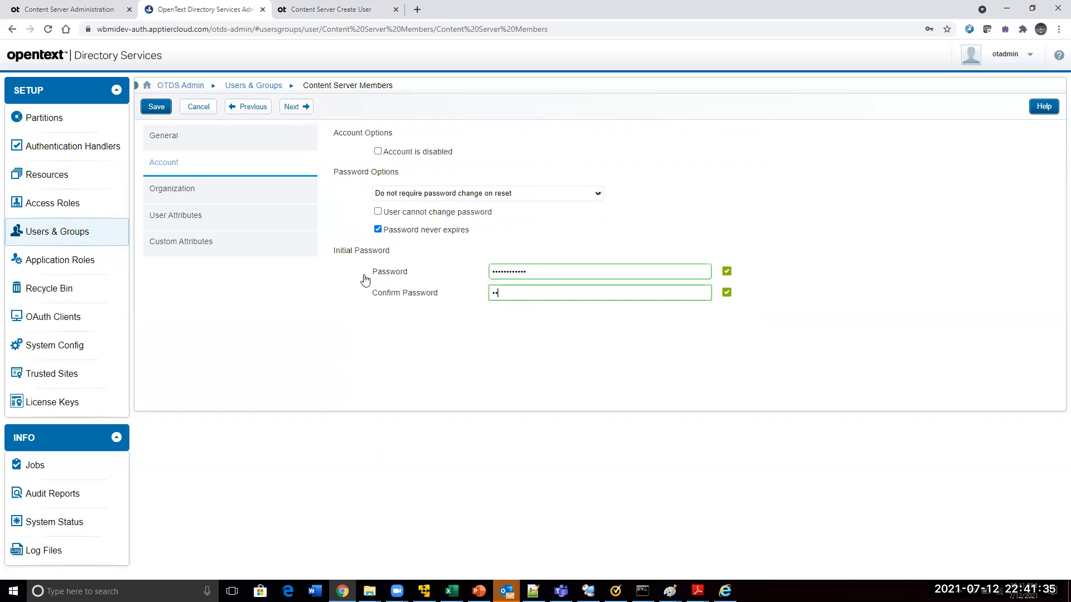
pyautogui.write('••••••••')
# Fill in the new user's address on the Organization page using the first autofill suggestion for the city
pyautogui.click(296, 111)
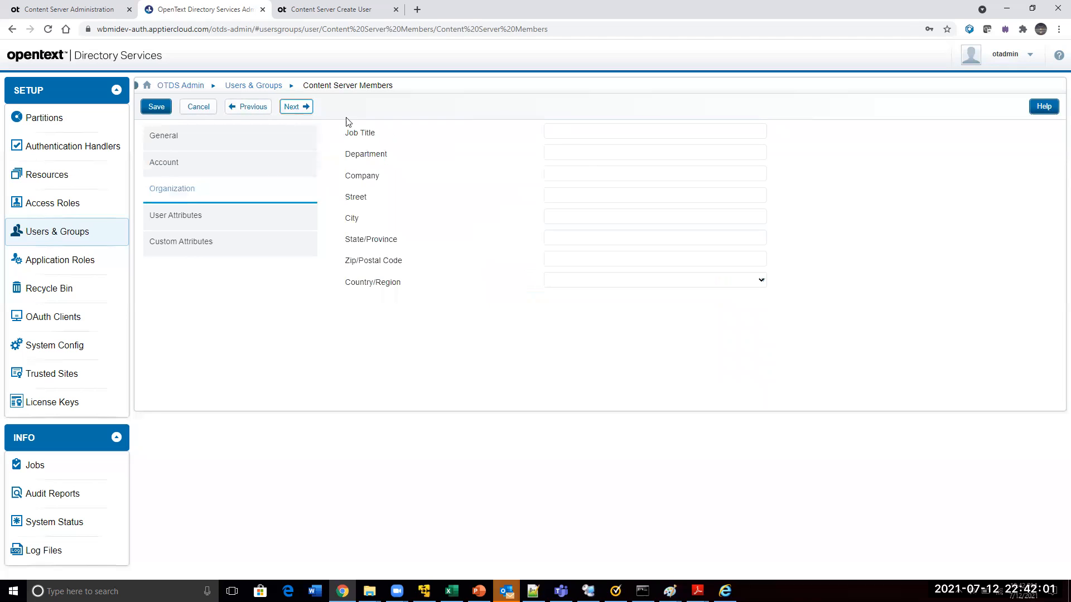
pyautogui.click(563, 218)
pyautogui.write('Hyderabad')
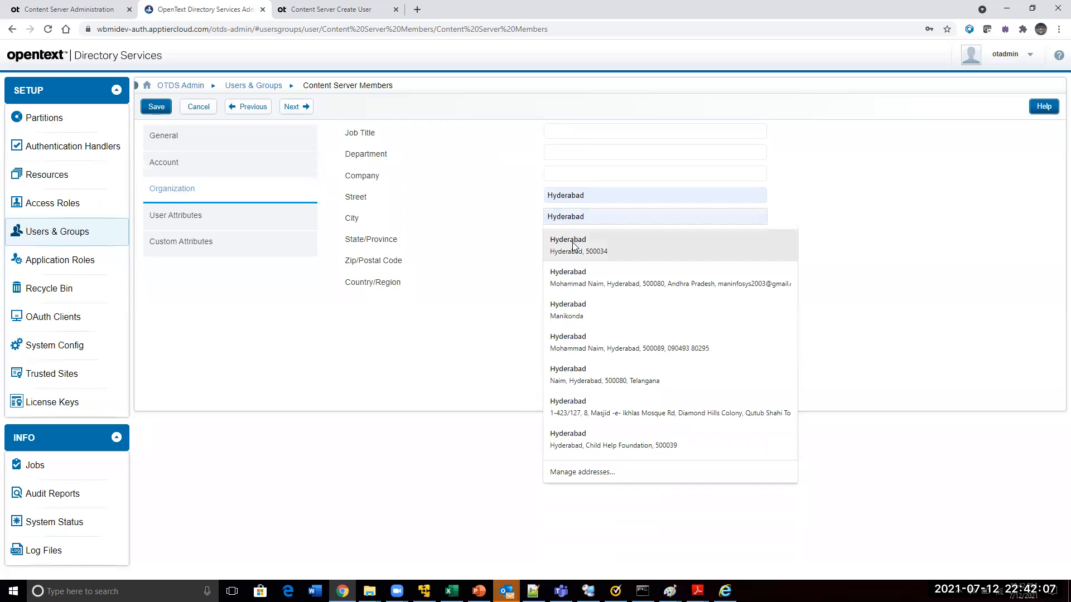
pyautogui.click(572, 244)
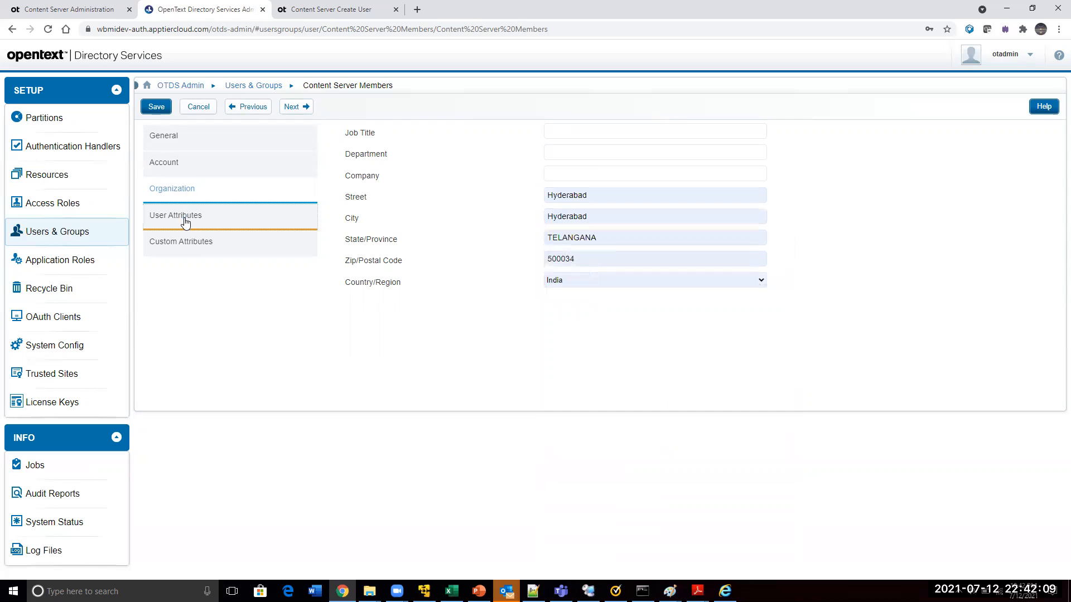
# Go past the User Attributes and Custom Attributes pages without entries and try to save the new user
pyautogui.click(292, 108)
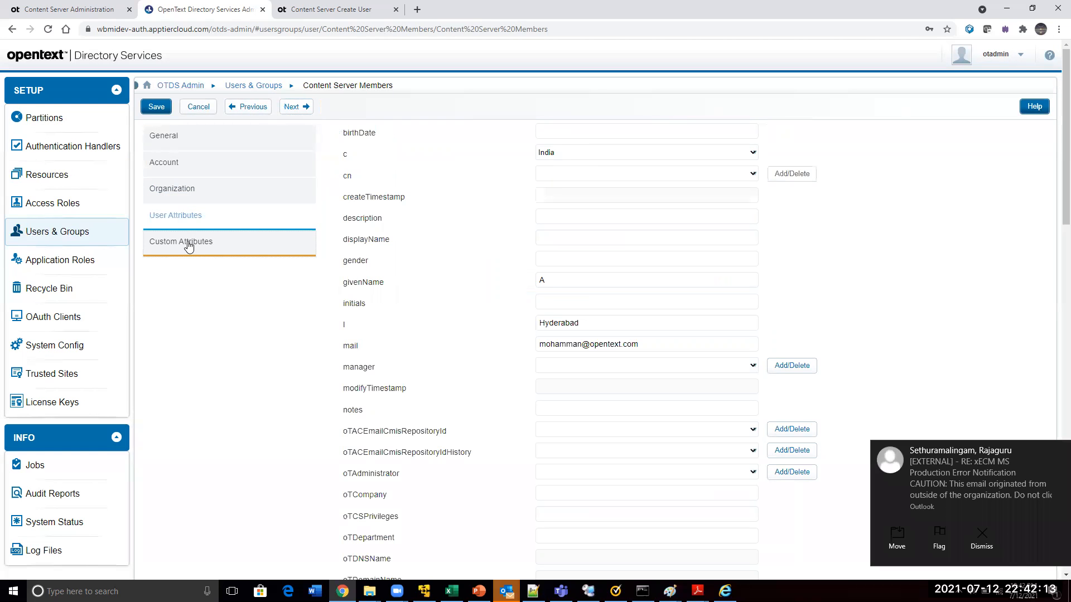
pyautogui.click(292, 107)
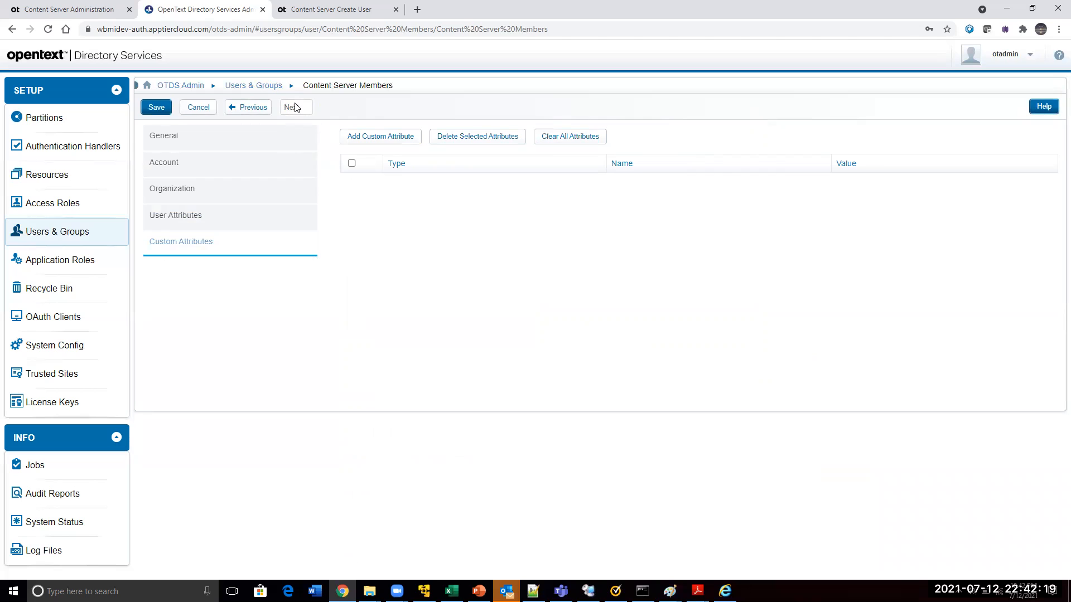
pyautogui.click(159, 108)
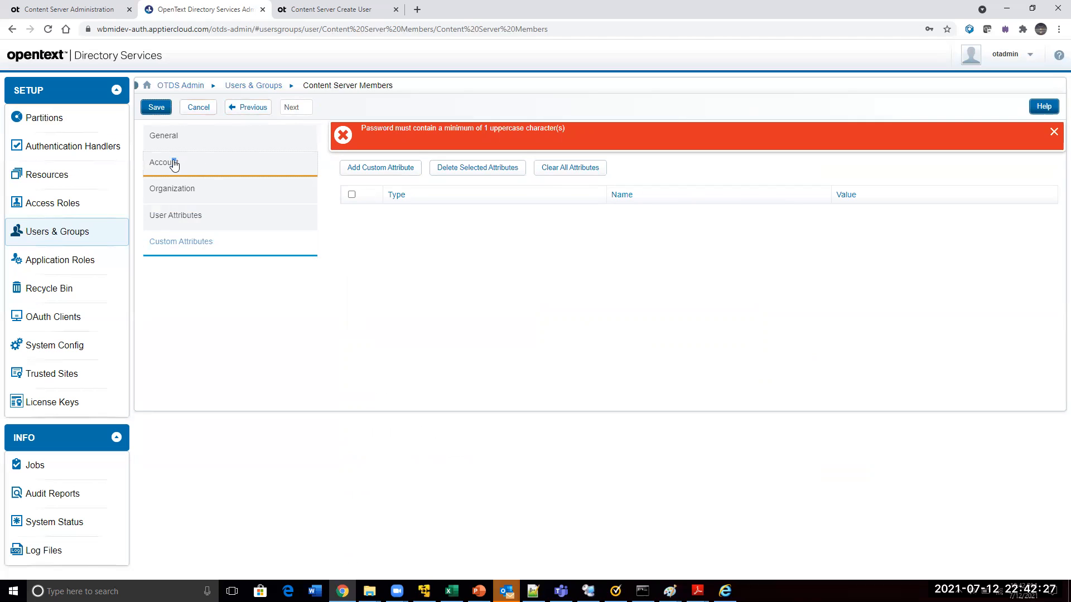
# Dismiss the password policy error, return to the Account page and correct the new user's password to include an uppercase character
pyautogui.click(1054, 133)
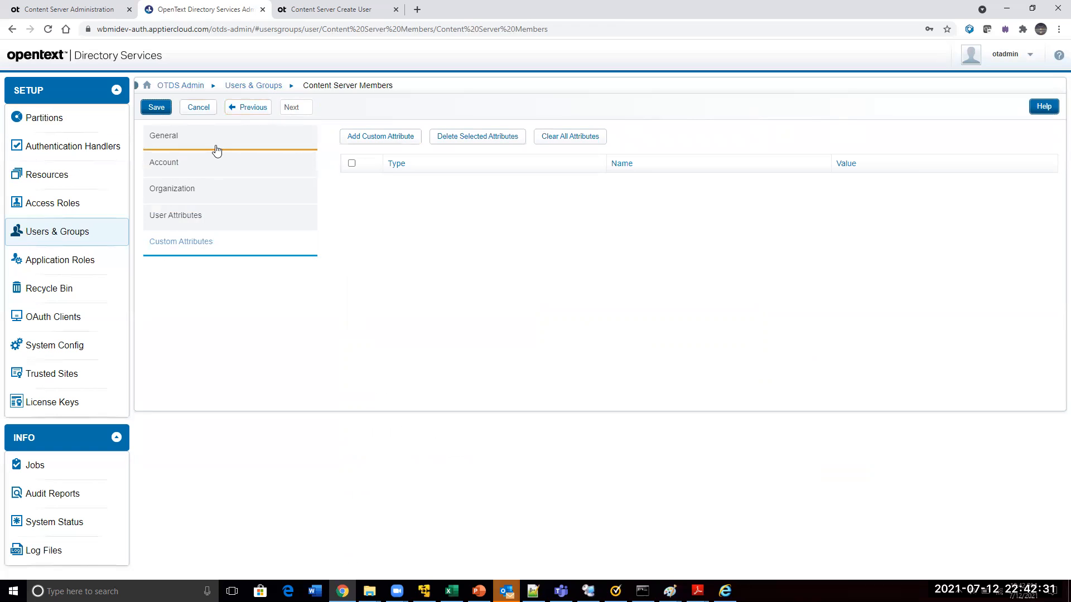
pyautogui.click(241, 109)
pyautogui.click(241, 110)
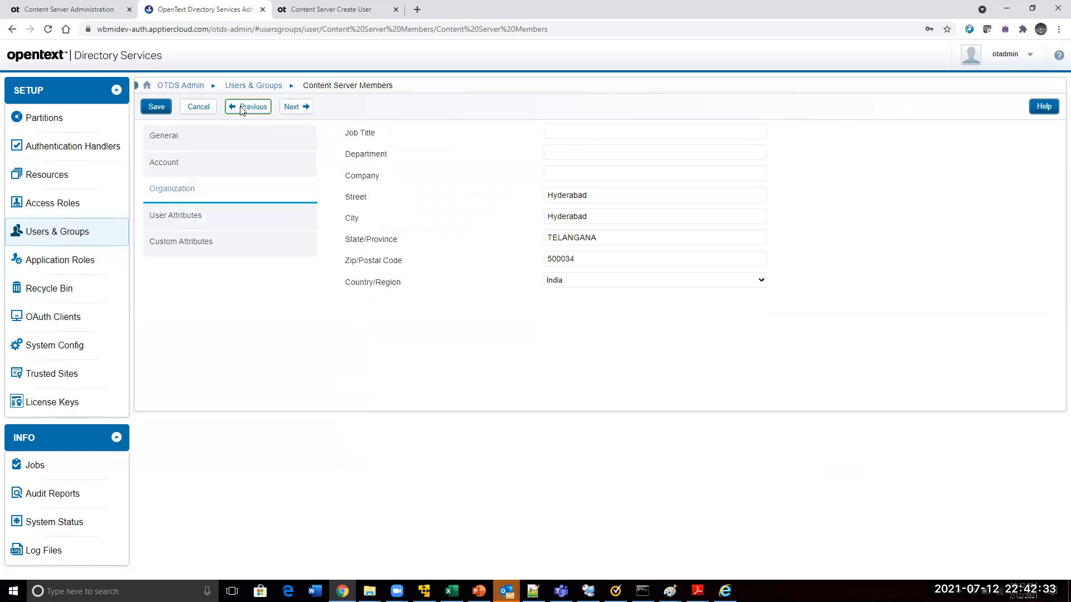
pyautogui.click(242, 110)
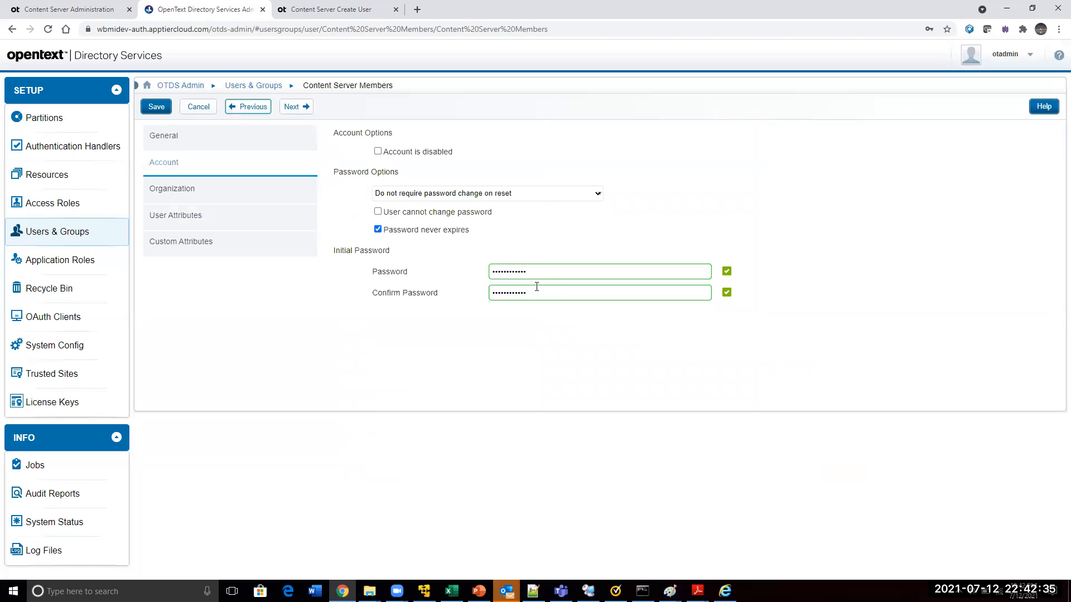
pyautogui.click(493, 272)
# Go forward to the User Attributes page, save the new user, and close the browser's offer to store the password
pyautogui.click(294, 109)
pyautogui.click(294, 109)
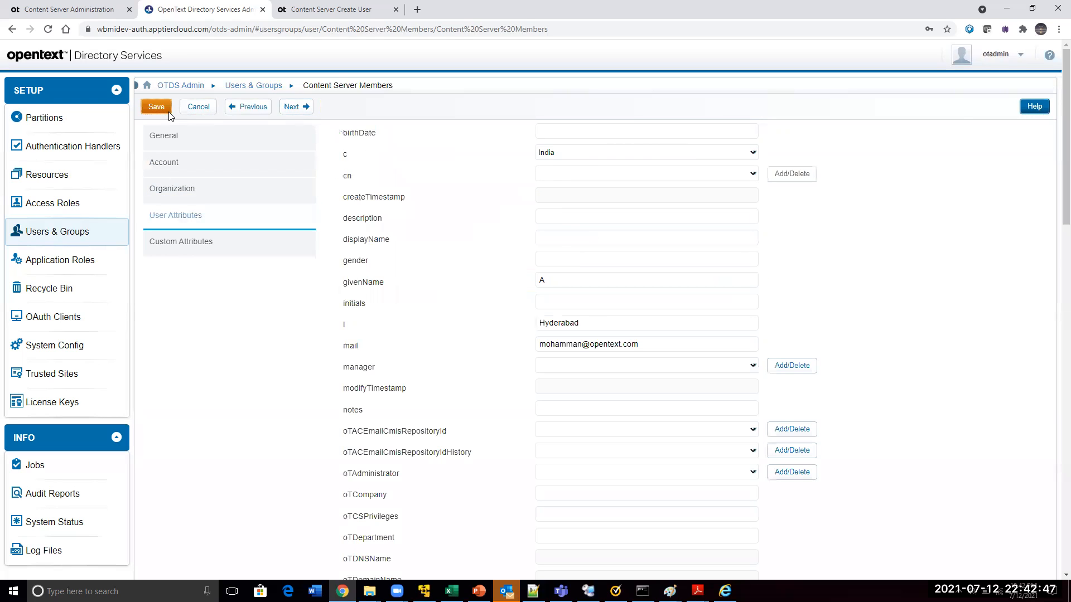
pyautogui.click(157, 107)
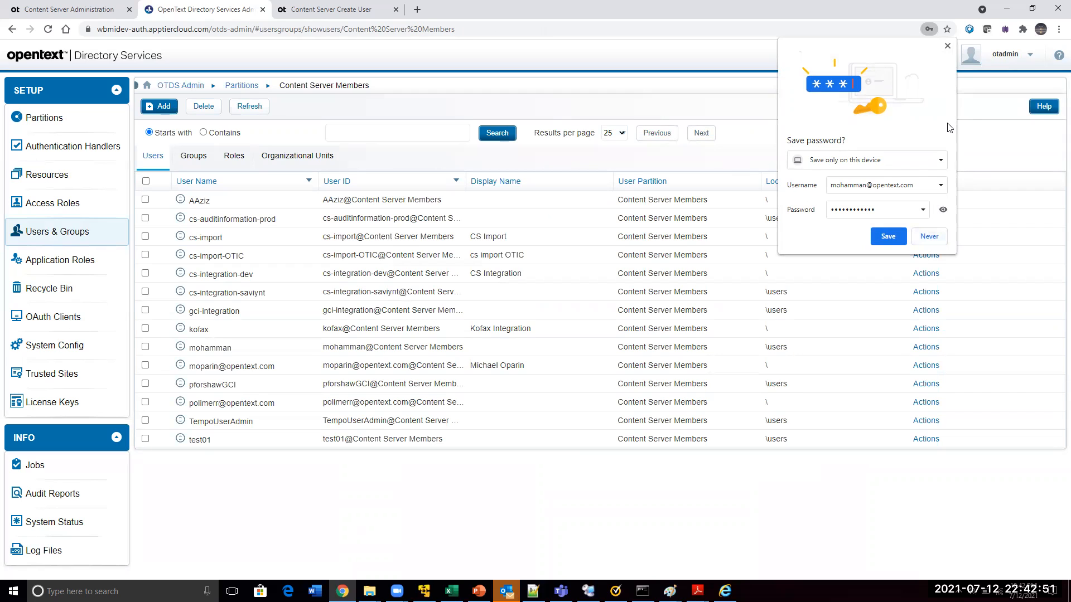
pyautogui.click(946, 46)
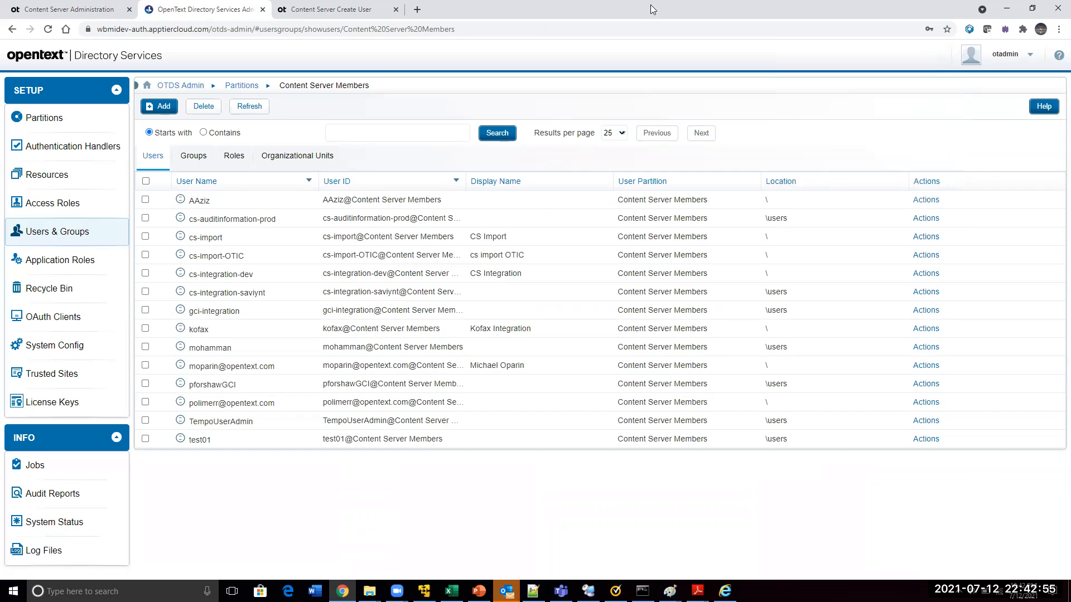
# Open Content Server's Users & Groups page and search for the new user by last name
pyautogui.click(319, 7)
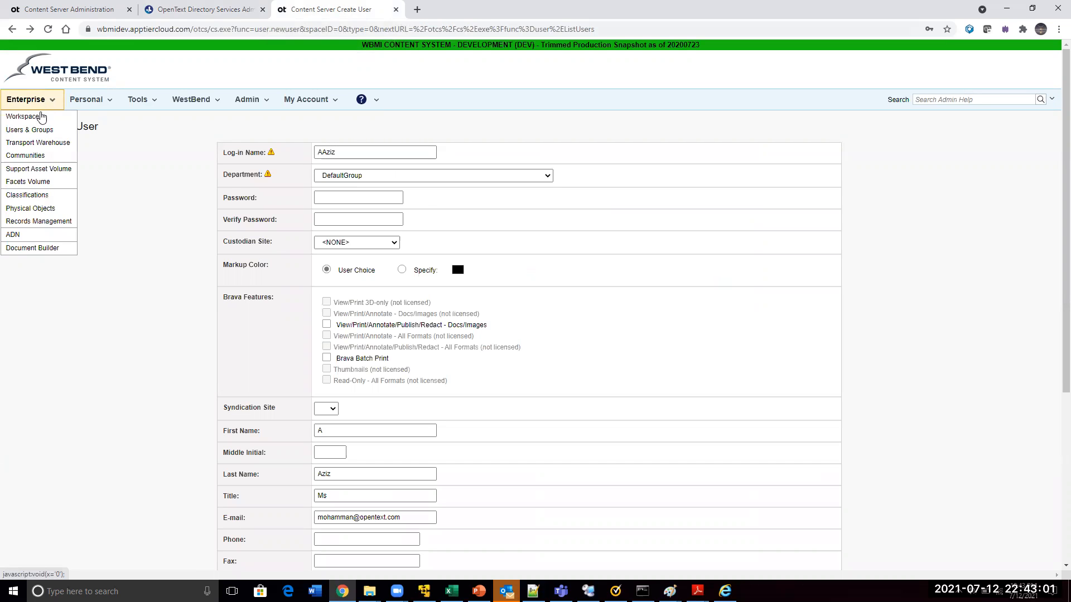
pyautogui.click(41, 131)
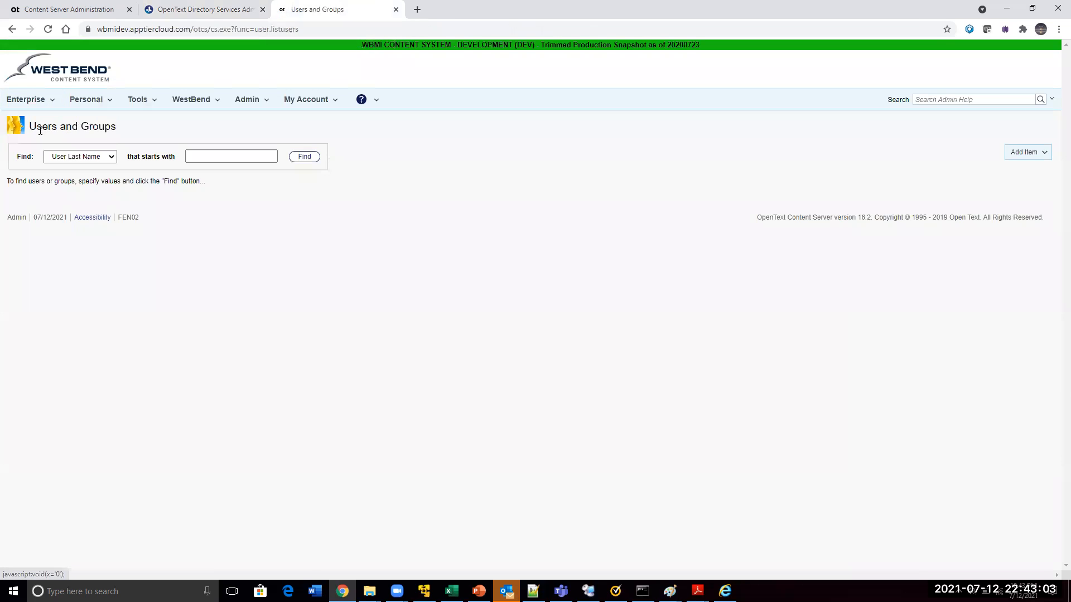
pyautogui.click(63, 158)
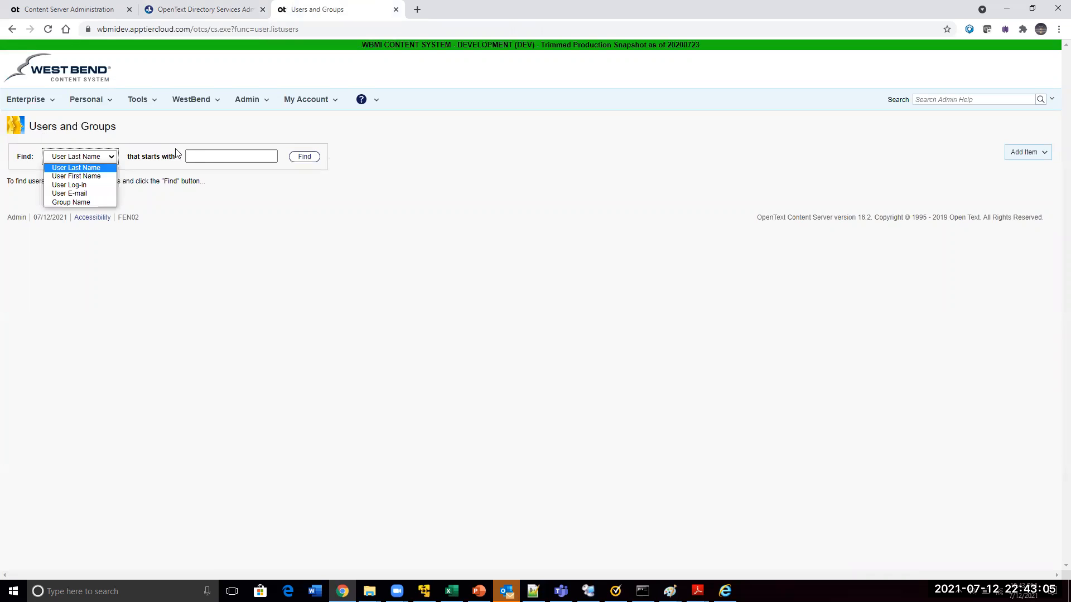
pyautogui.click(188, 156)
pyautogui.write('Aziz')
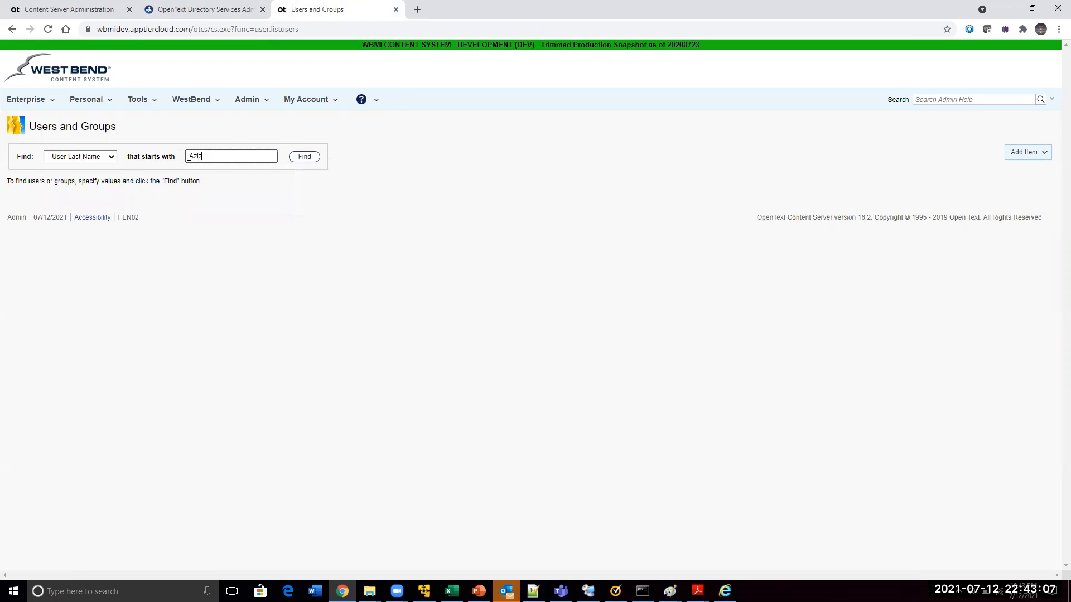
pyautogui.click(301, 157)
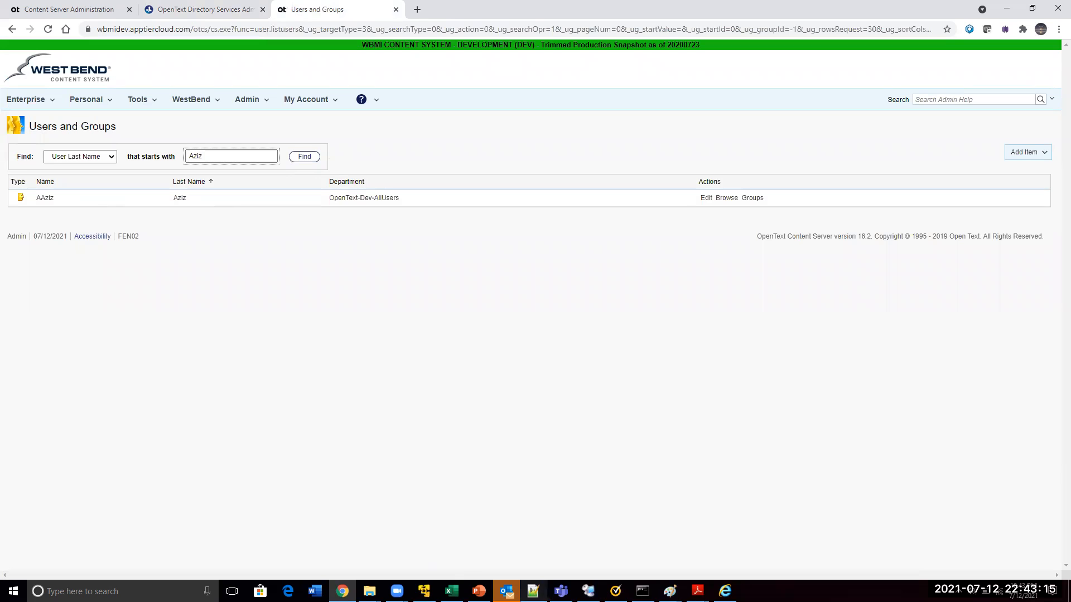
# Copy the Users and Groups page address from Chrome into the address bar of Internet Explorer
pyautogui.click(725, 591)
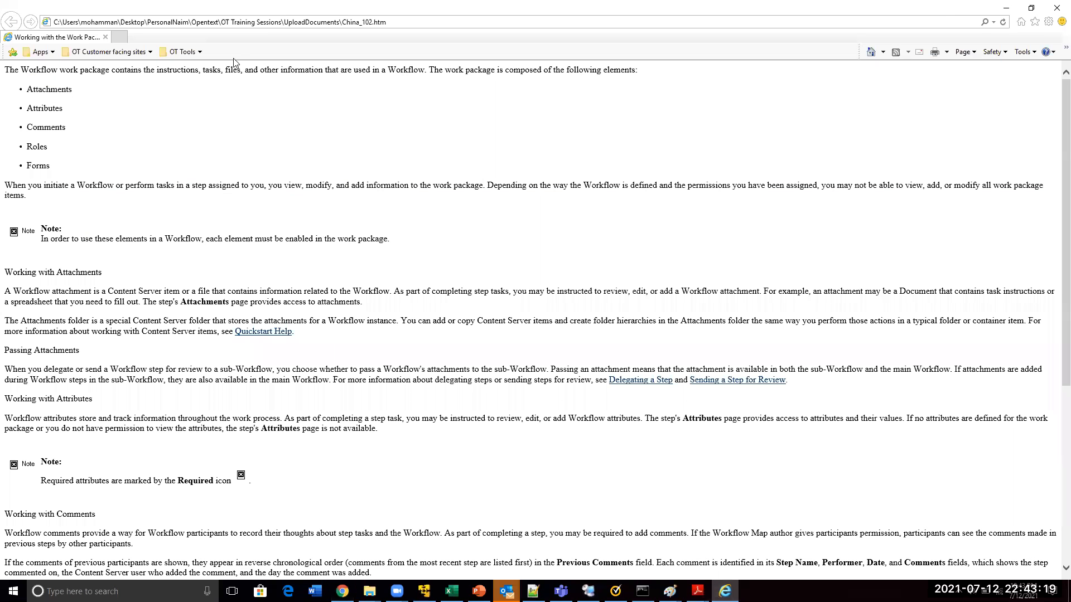
pyautogui.hotkey('alt', 'Tab')
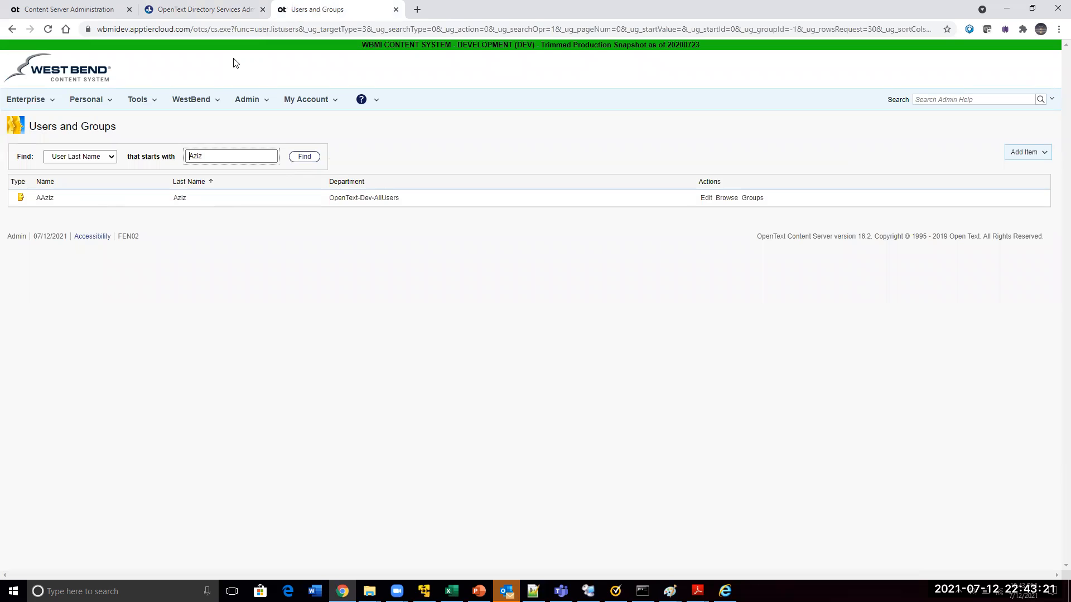
pyautogui.click(484, 30)
pyautogui.hotkey('alt', 'Tab')
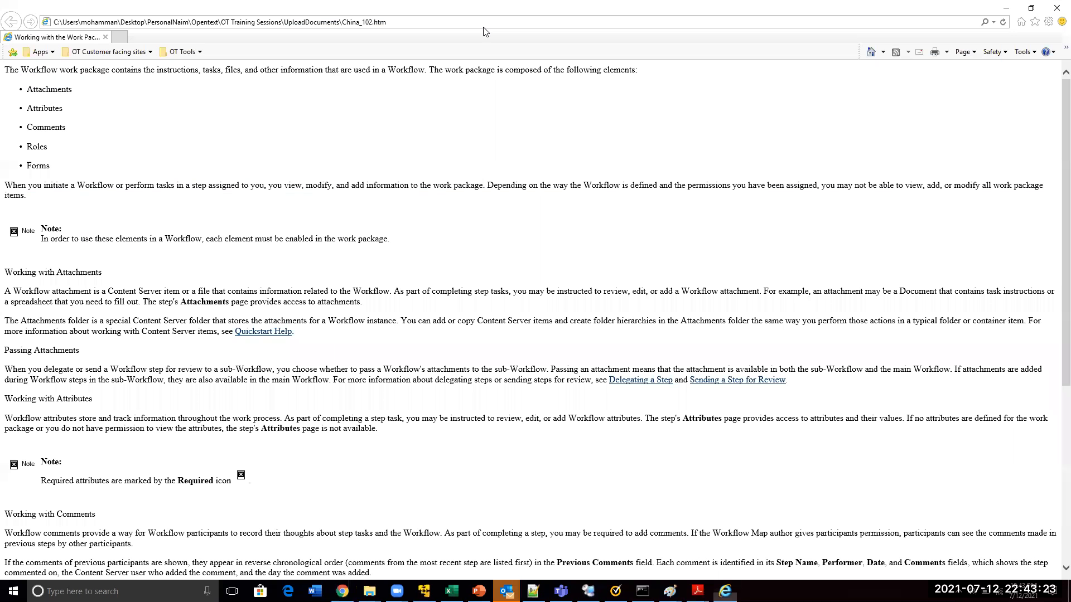
pyautogui.click(470, 25)
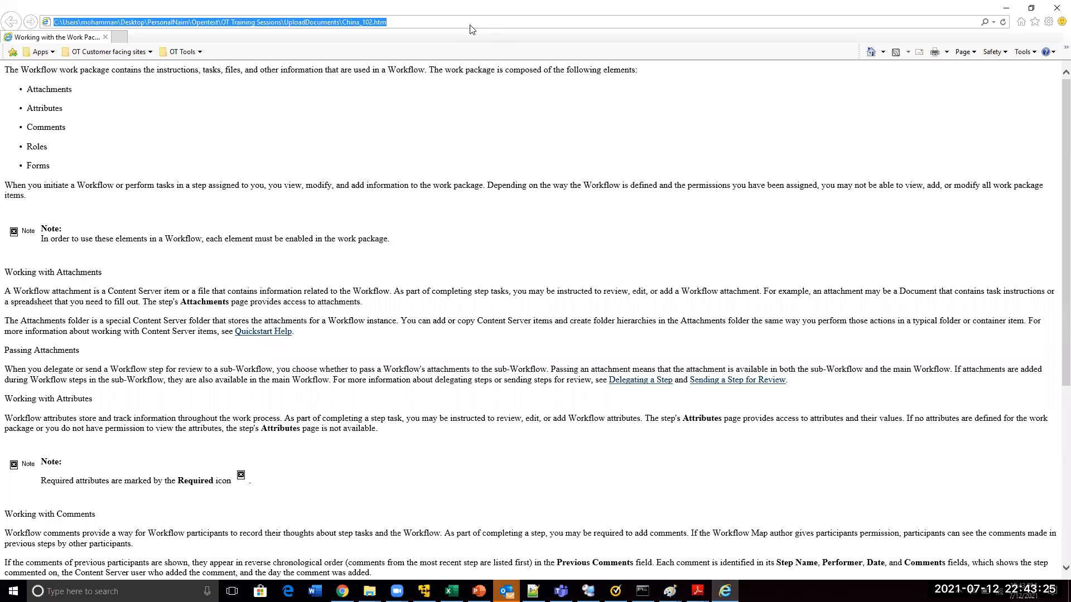
pyautogui.hotkey('ctrl', 'v')
pyautogui.hotkey('shift', 'Right')
pyautogui.hotkey('shift', 'Right')
pyautogui.hotkey('shift', 'Right')
pyautogui.hotkey('shift', 'Right')
pyautogui.hotkey('shift', 'Right')
pyautogui.hotkey('shift', 'Right')
pyautogui.hotkey('shift', 'Right')
pyautogui.hotkey('shift', 'Right')
pyautogui.hotkey('shift', 'Right')
pyautogui.hotkey('shift', 'Right')
pyautogui.hotkey('shift', 'Right')
pyautogui.hotkey('shift', 'Right')
pyautogui.hotkey('shift', 'Right')
pyautogui.hotkey('shift', 'Right')
pyautogui.hotkey('shift', 'Right')
pyautogui.hotkey('shift', 'Right')
pyautogui.hotkey('shift', 'Right')
pyautogui.hotkey('shift', 'Right')
pyautogui.hotkey('shift', 'Right')
pyautogui.hotkey('shift', 'Right')
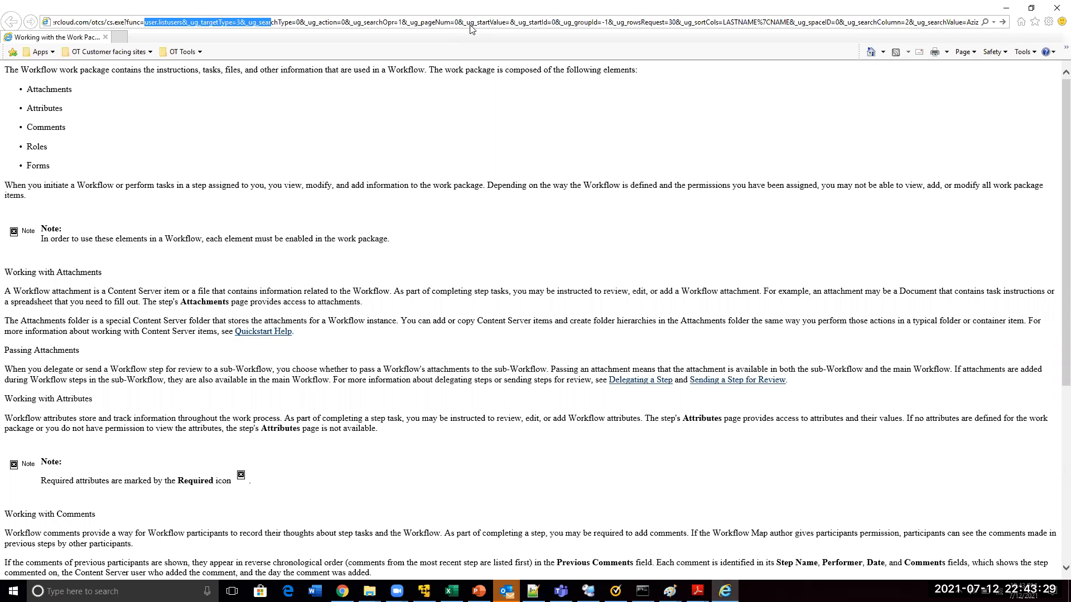
# Back in Chrome, trim the address to cs.exe? and cut the suggested Enterprise address ending in otdsauth=no-sso
pyautogui.hotkey('alt', 'Tab')
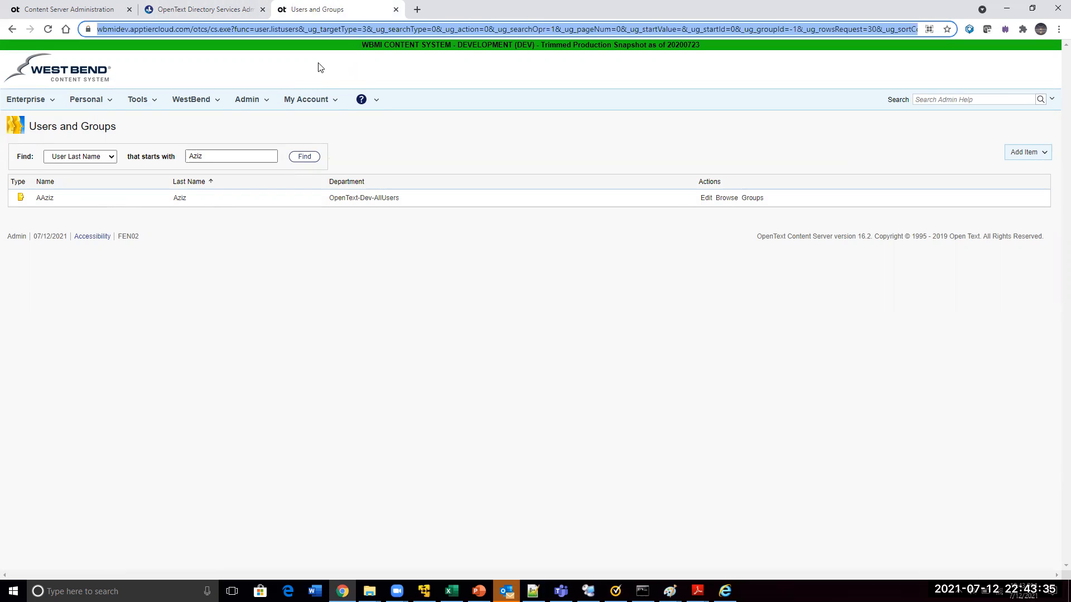
pyautogui.click(469, 32)
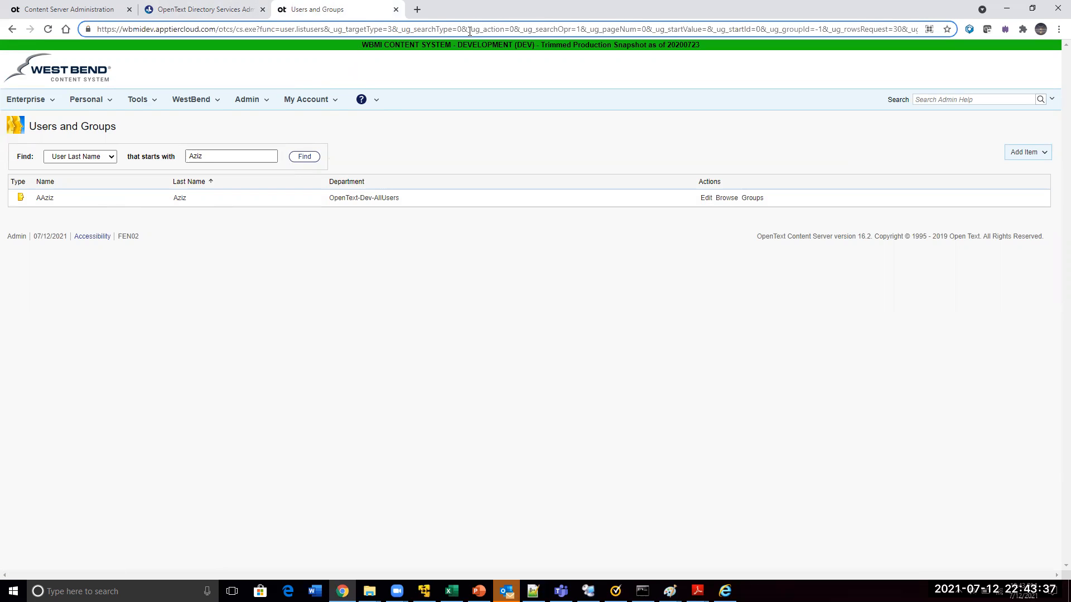
pyautogui.moveTo(280, 30); pyautogui.dragTo(299, 30)
pyautogui.hotkey('shift', 'End')
pyautogui.press('Delete')
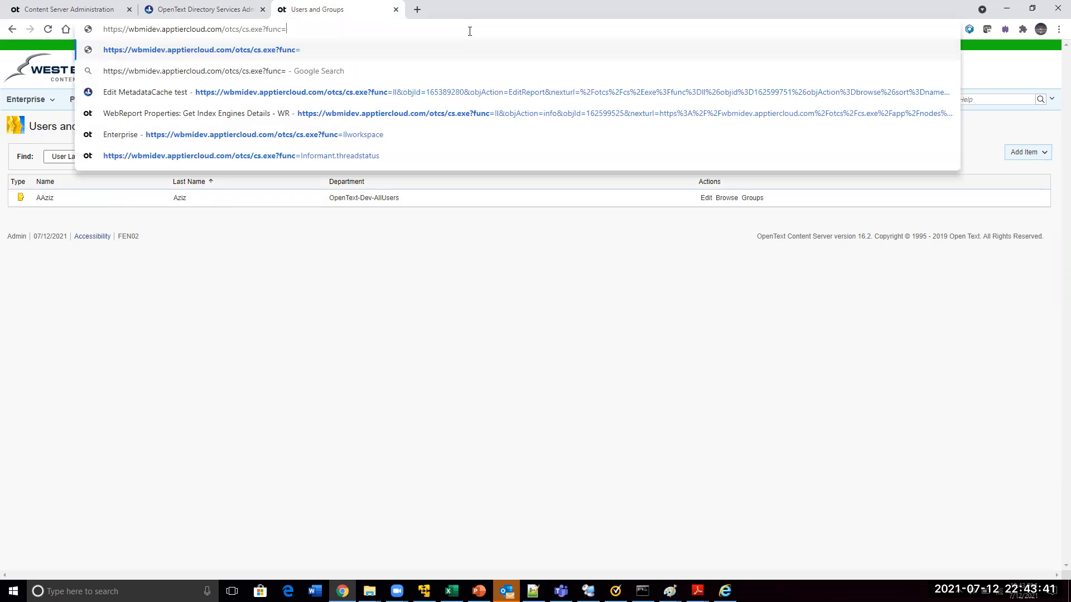
pyautogui.write('no')
pyautogui.press('BackSpace')
pyautogui.press('BackSpace')
pyautogui.press('BackSpace')
pyautogui.press('BackSpace')
pyautogui.press('BackSpace')
pyautogui.press('BackSpace')
pyautogui.press('BackSpace')
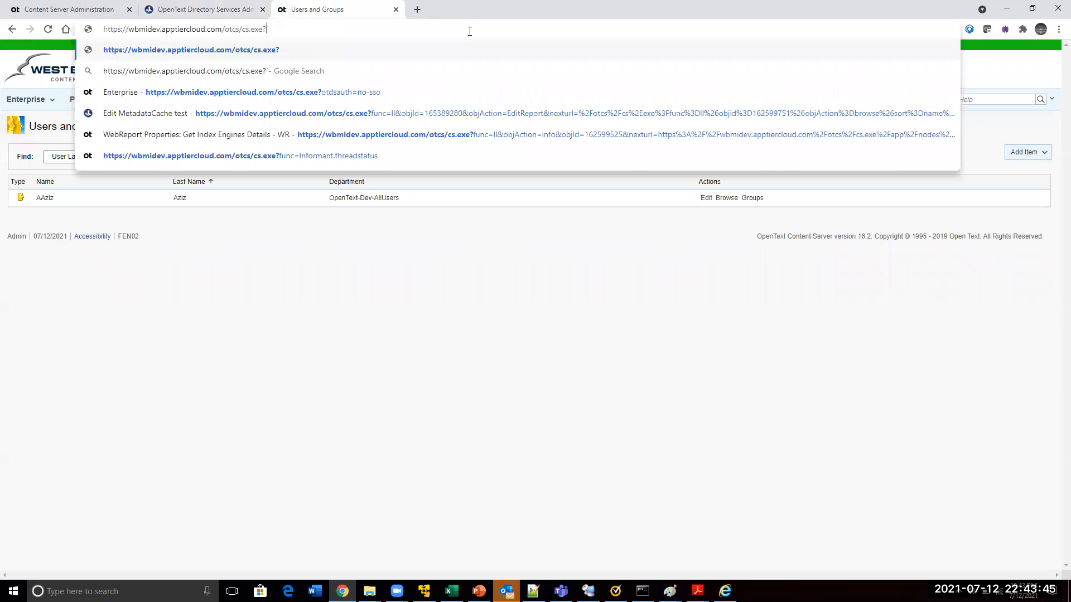
pyautogui.press('Down')
pyautogui.press('Down')
pyautogui.hotkey('ctrl', 'a')
pyautogui.hotkey('ctrl', 'c')
pyautogui.press('BackSpace')
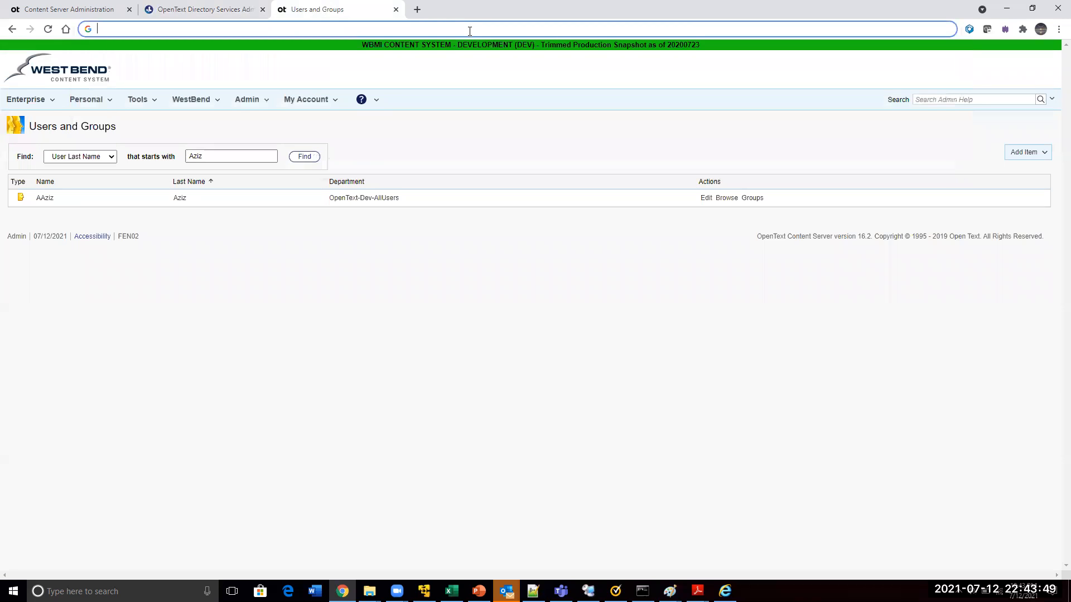
pyautogui.hotkey('alt', 'Tab')
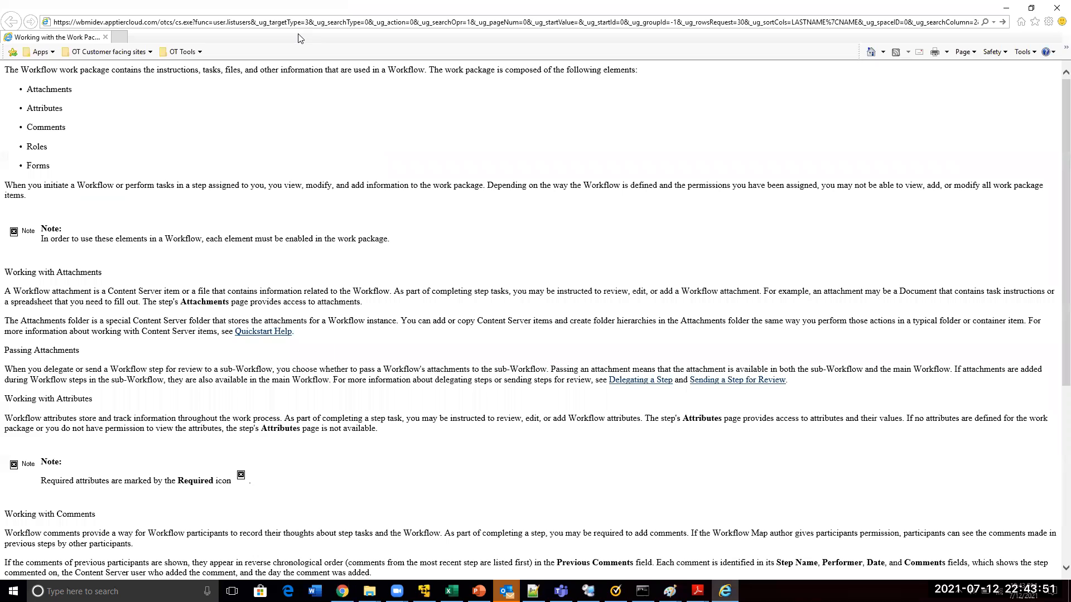
pyautogui.hotkey('ctrl', 'a')
pyautogui.hotkey('ctrl', 'v')
pyautogui.press('Return')
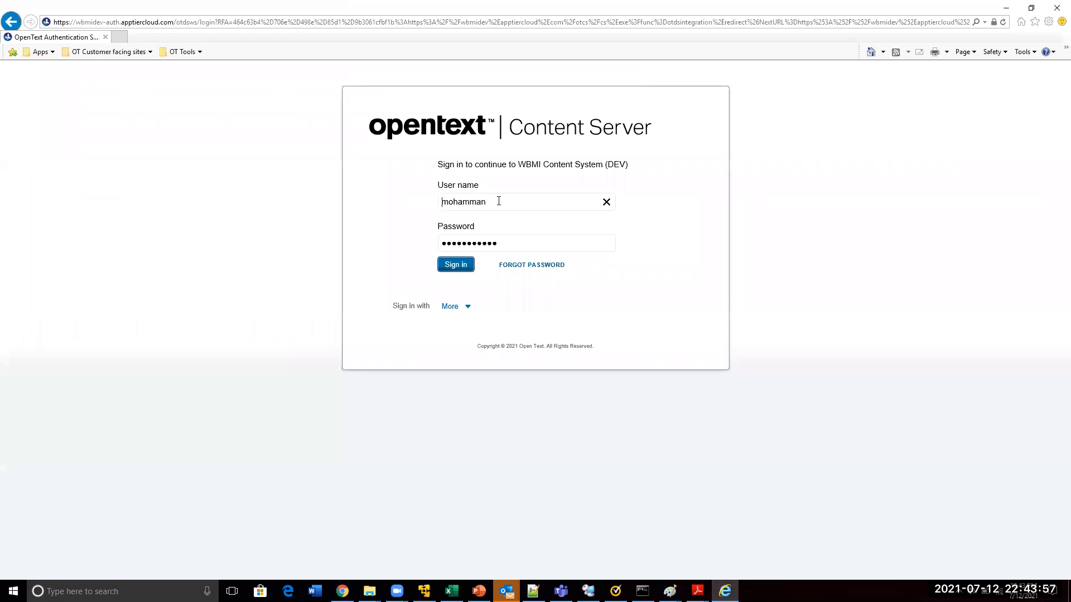
# Sign in to Content Server with the new user's user name and account password
pyautogui.moveTo(499, 202); pyautogui.dragTo(403, 201)
pyautogui.press('Tab')
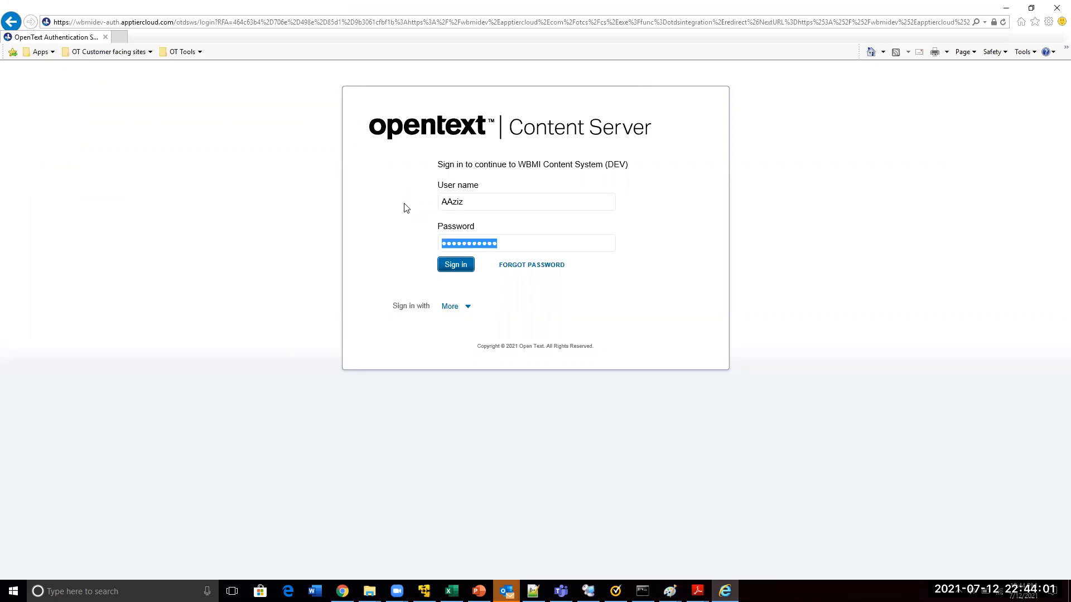
pyautogui.write('p••••••••')
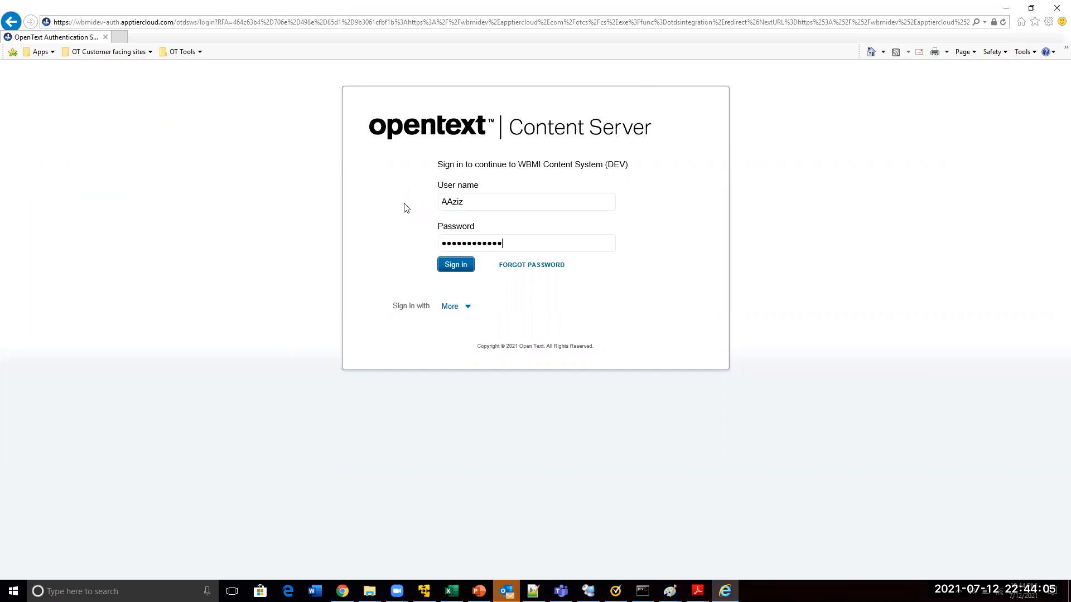
pyautogui.click(447, 263)
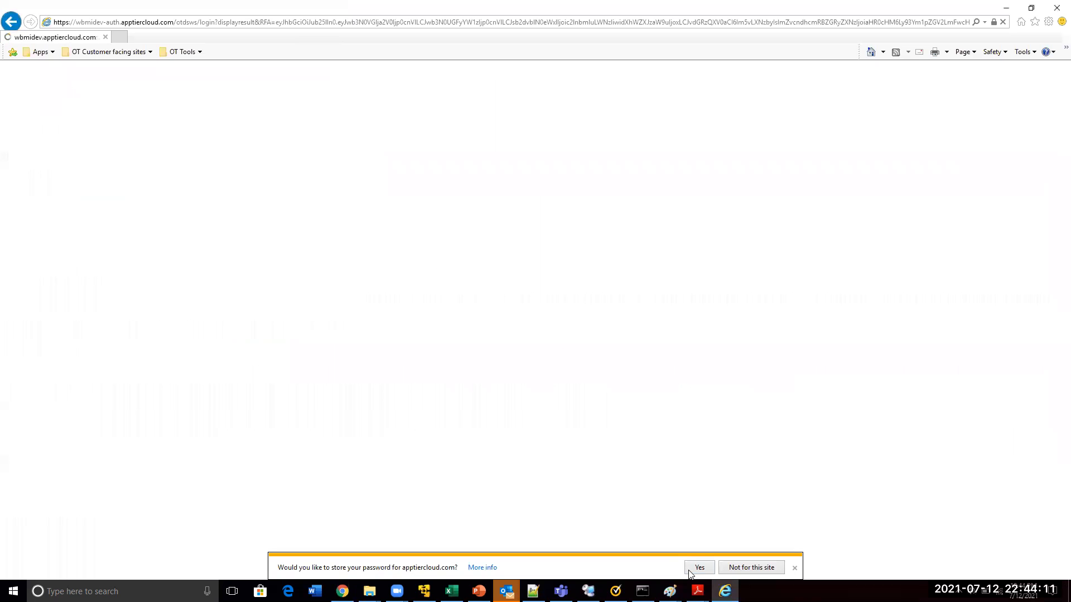
pyautogui.click(695, 570)
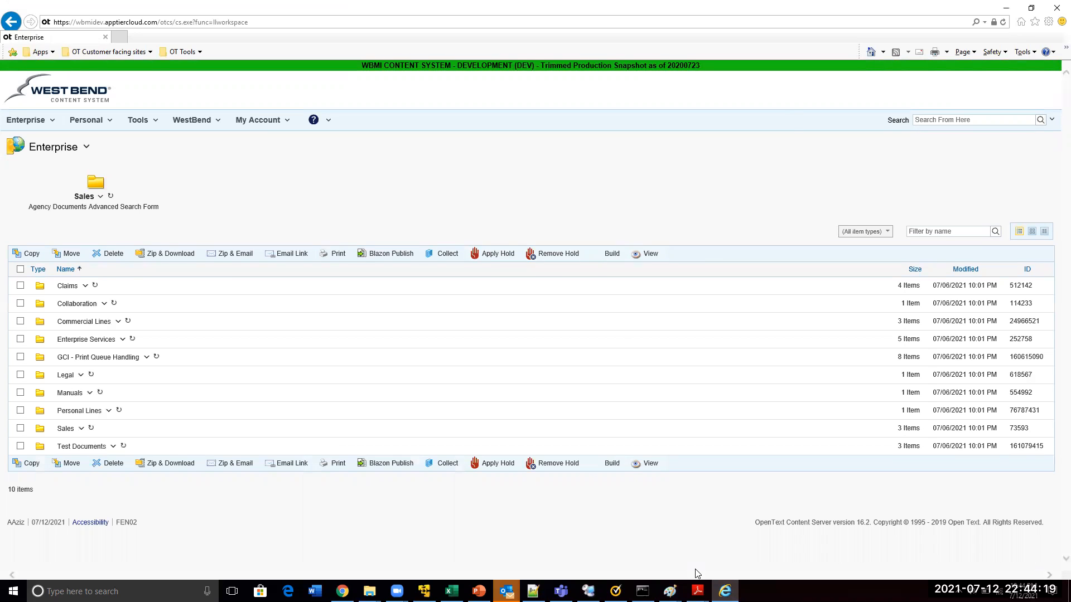
# Switch back to the Admin session in Chrome and open the Enterprise workspace
pyautogui.hotkey('alt', 'Tab')
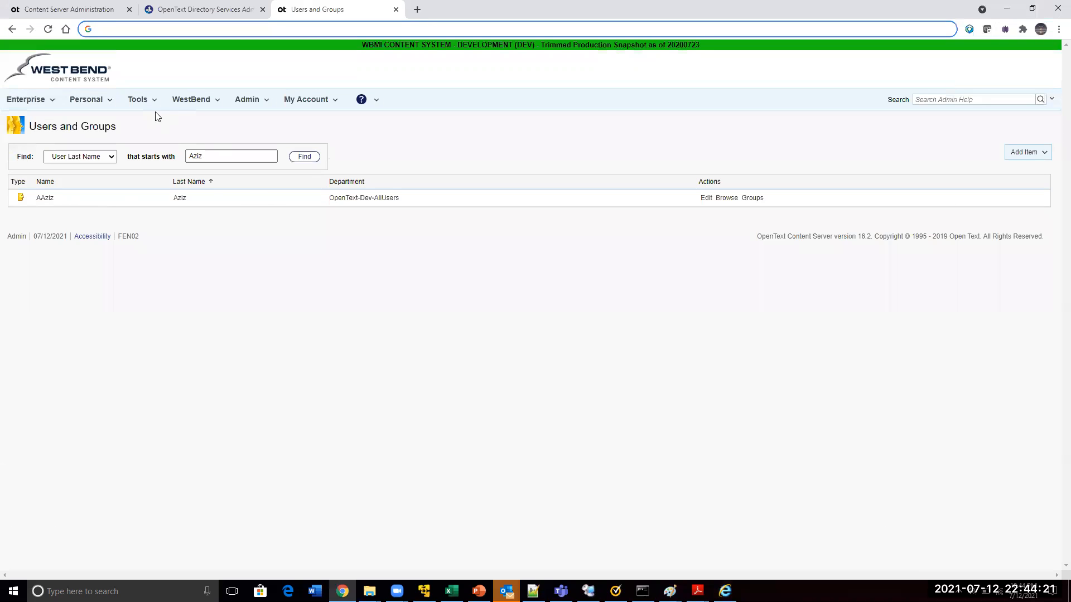
pyautogui.click(31, 99)
pyautogui.click(23, 116)
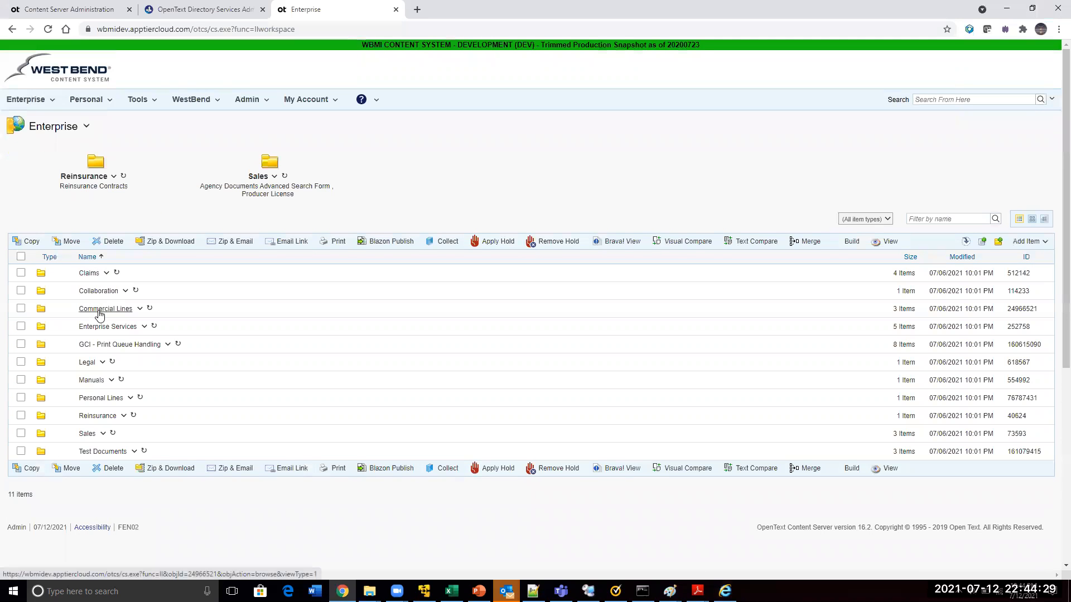
# Compare the Enterprise workspace's item count and folder list, including Reinsurance, between the Admin session in Chrome and the new user's session in Internet Explorer
pyautogui.hotkey('ctrl', 'a')
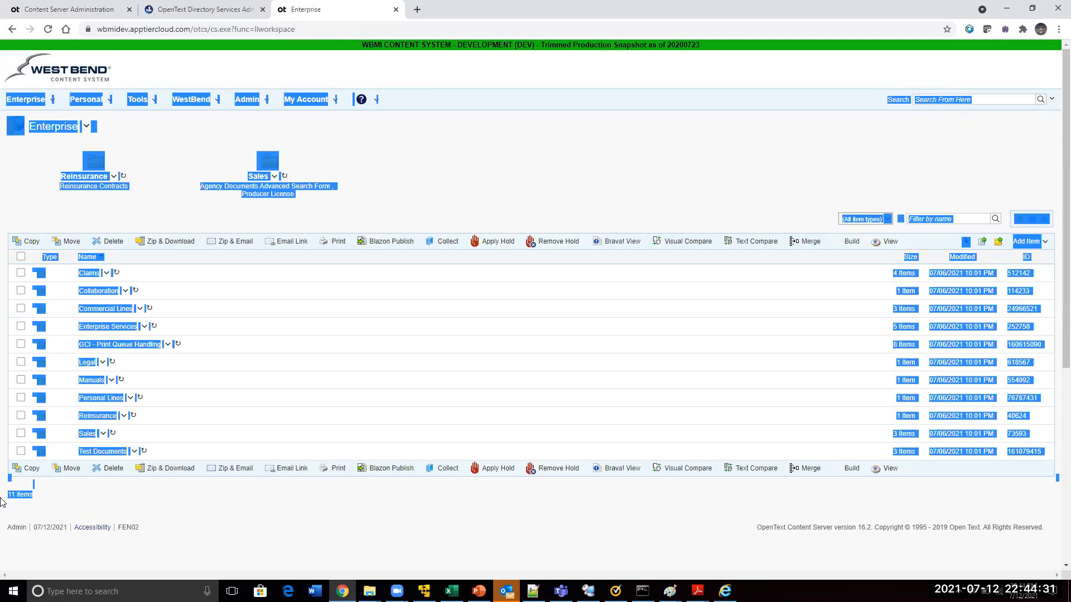
pyautogui.hotkey('alt', 'Tab')
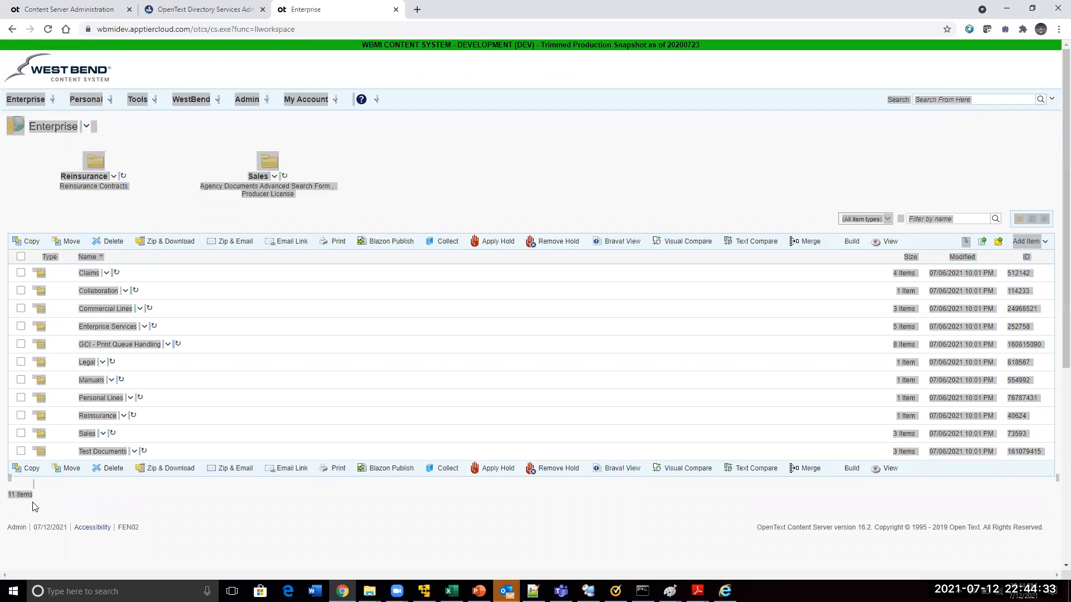
pyautogui.moveTo(33, 491); pyautogui.dragTo(9, 489)
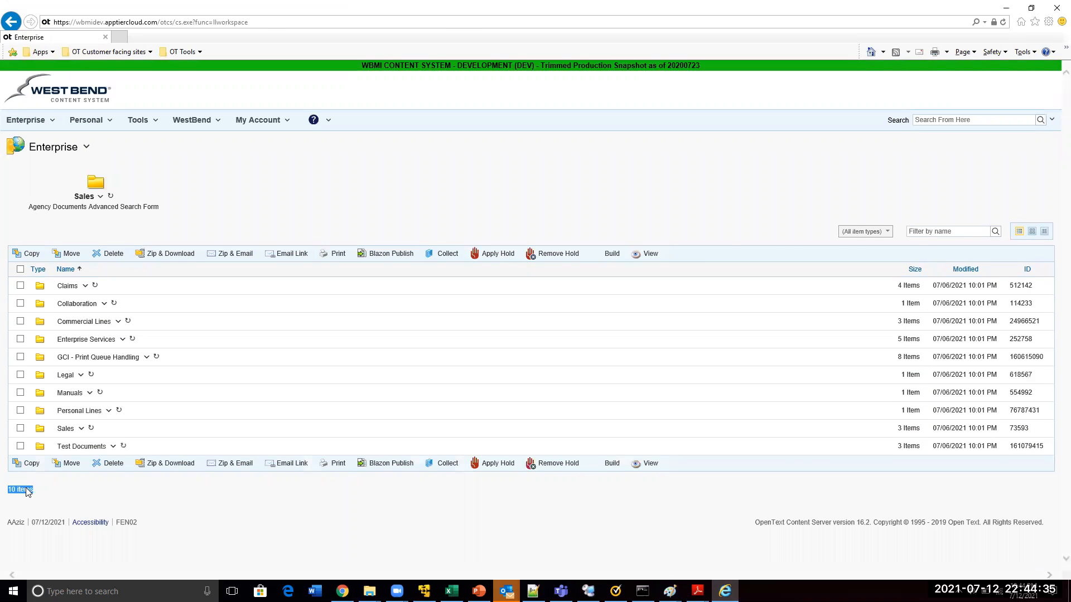
pyautogui.hotkey('alt', 'Tab')
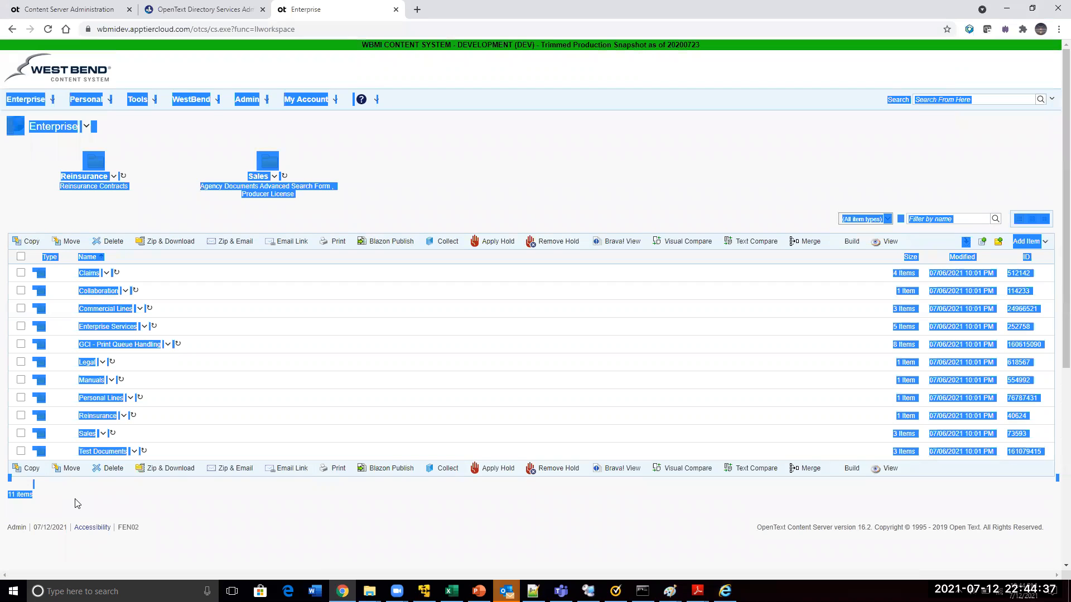
pyautogui.click(406, 196)
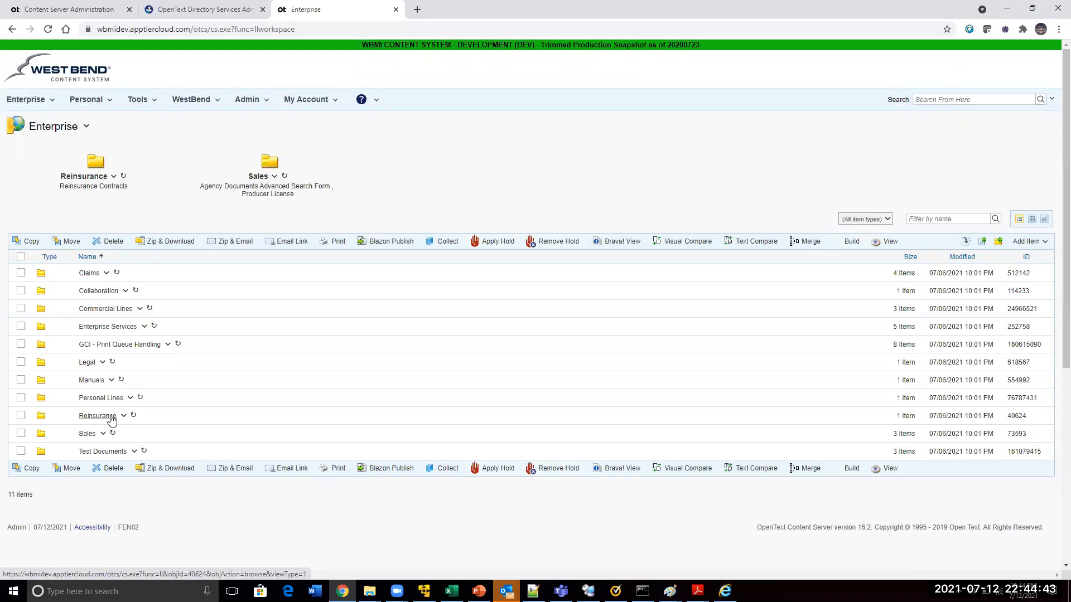
pyautogui.hotkey('alt', 'Tab')
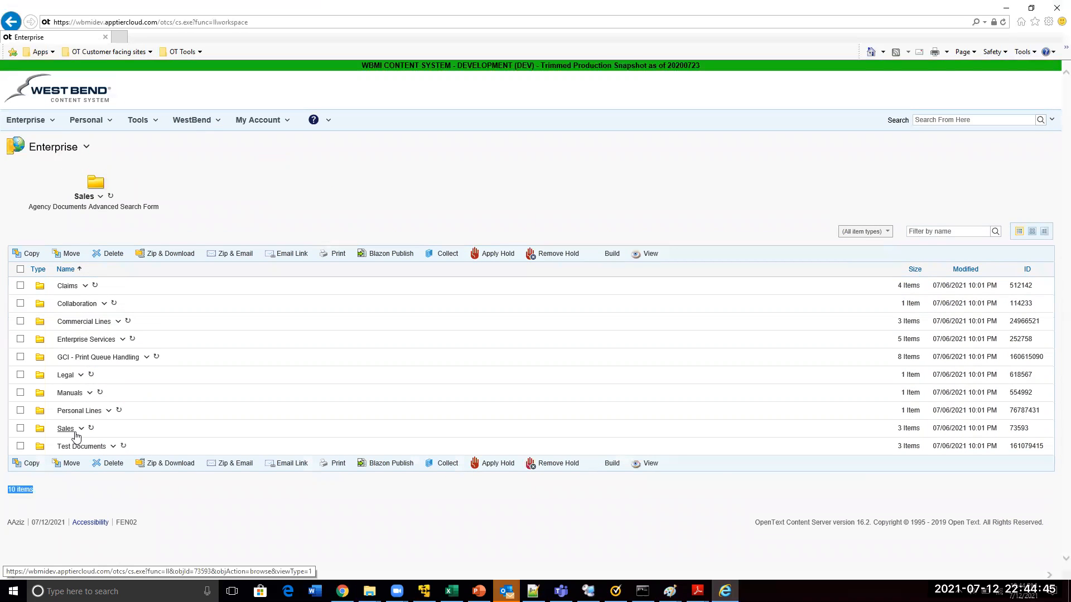
pyautogui.hotkey('alt', 'Tab')
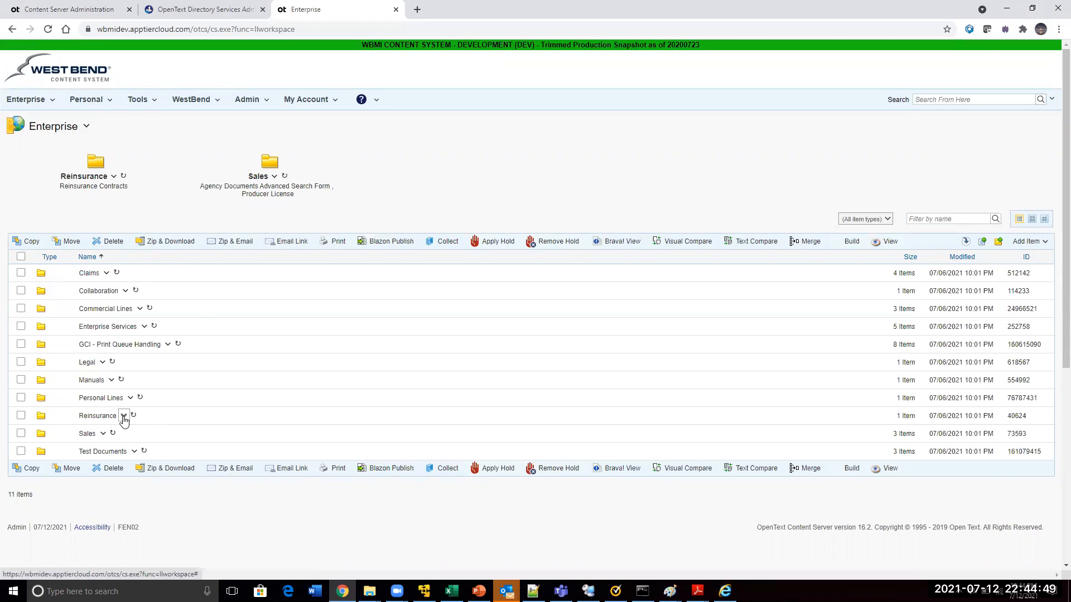
# Open the permissions of the Reinsurance folder in the Enterprise workspace
pyautogui.click(123, 417)
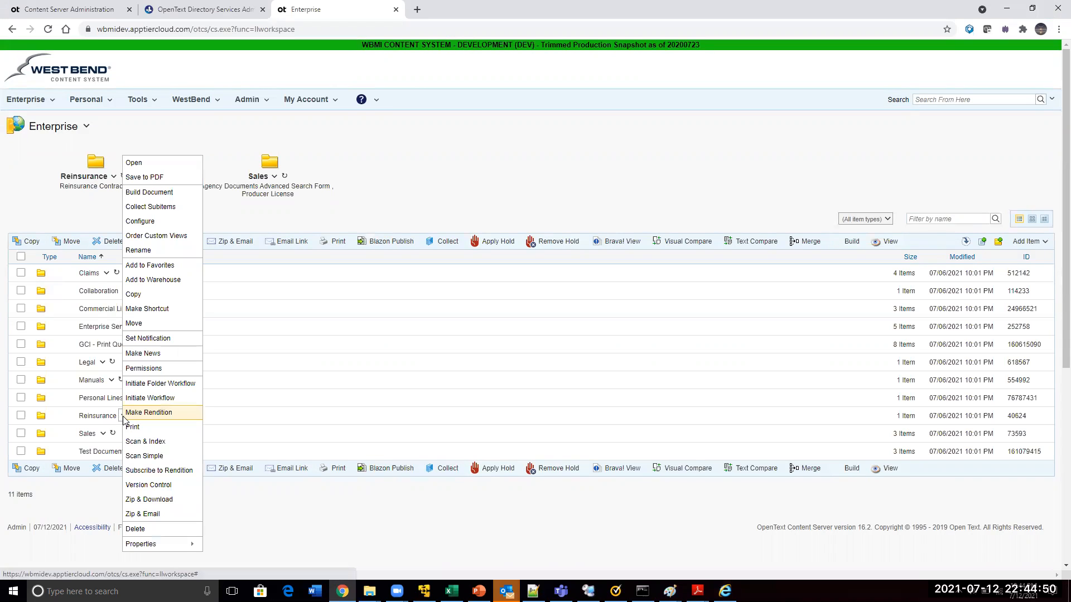
pyautogui.click(136, 369)
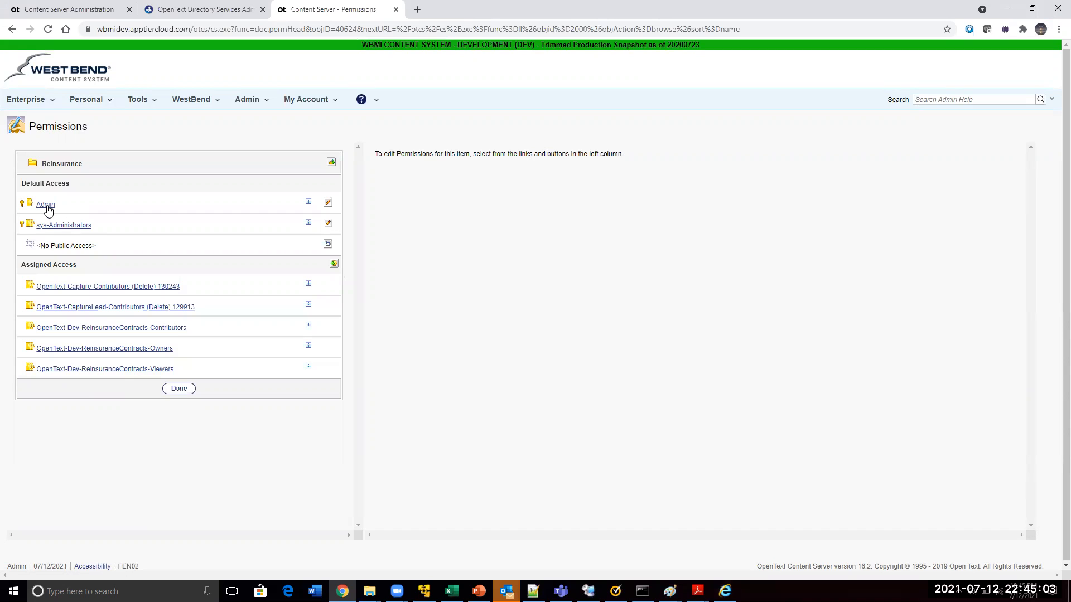
# Switch to the new user's session in Internet Explorer and view the account's My Groups list
pyautogui.hotkey('alt', 'Tab')
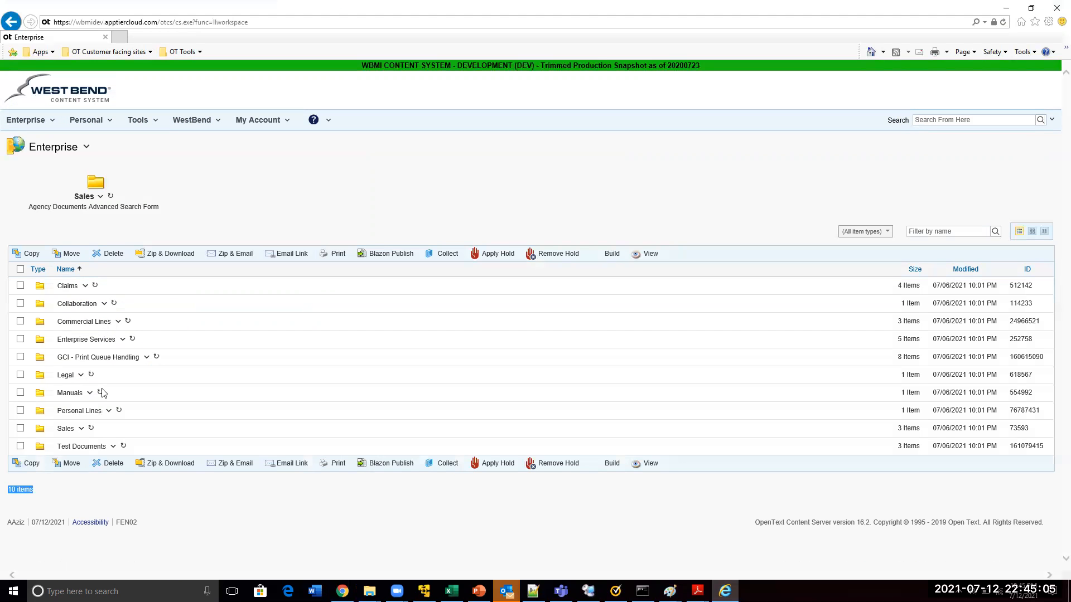
pyautogui.click(146, 121)
pyautogui.click(255, 120)
pyautogui.click(253, 158)
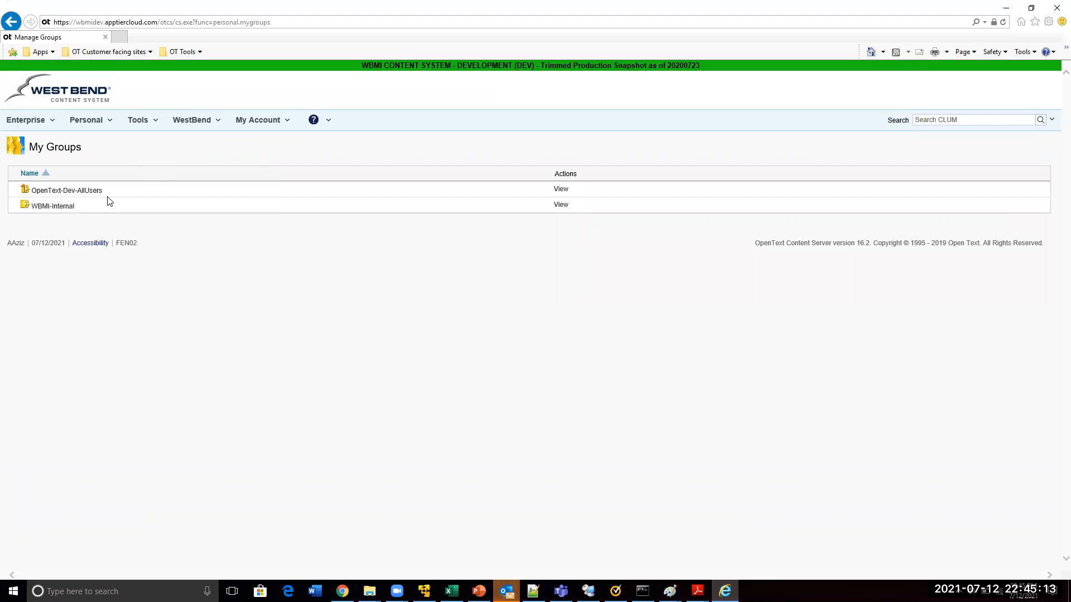
pyautogui.moveTo(81, 208); pyautogui.dragTo(49, 196)
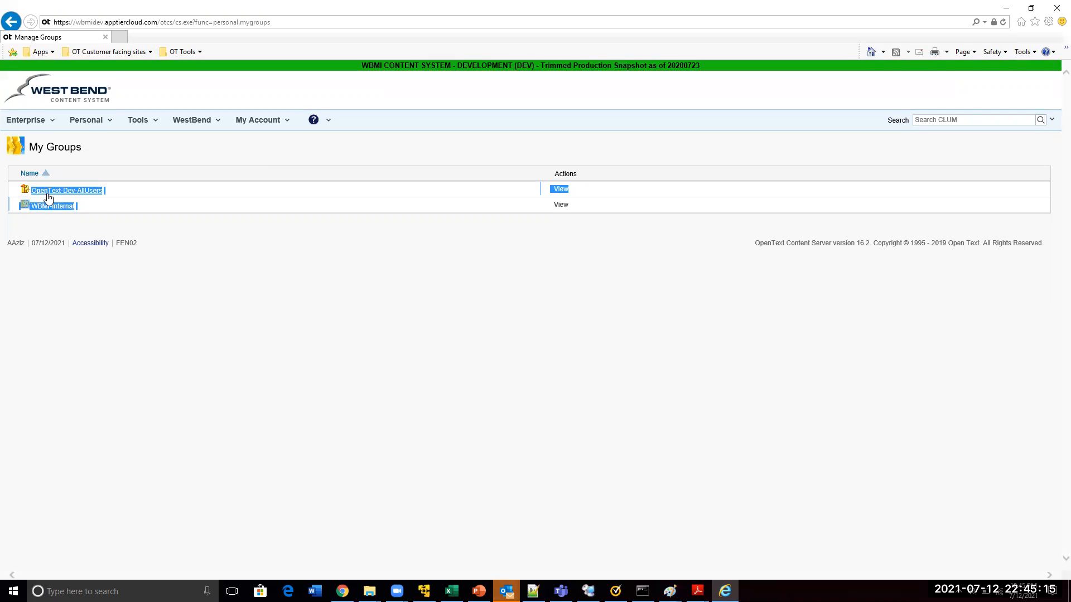
pyautogui.click(146, 239)
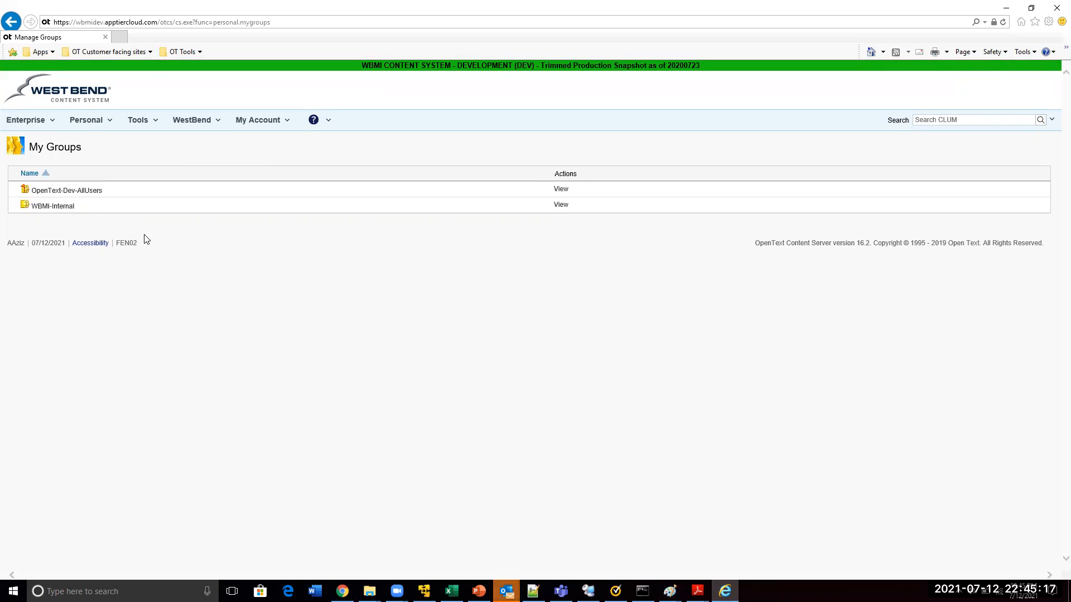
pyautogui.moveTo(109, 190); pyautogui.dragTo(63, 195)
# Compare the new user's groups, including OpenText-Dev-AllUsers, with the access assigned on the Reinsurance folder in the Admin session in Chrome
pyautogui.hotkey('alt', 'Tab')
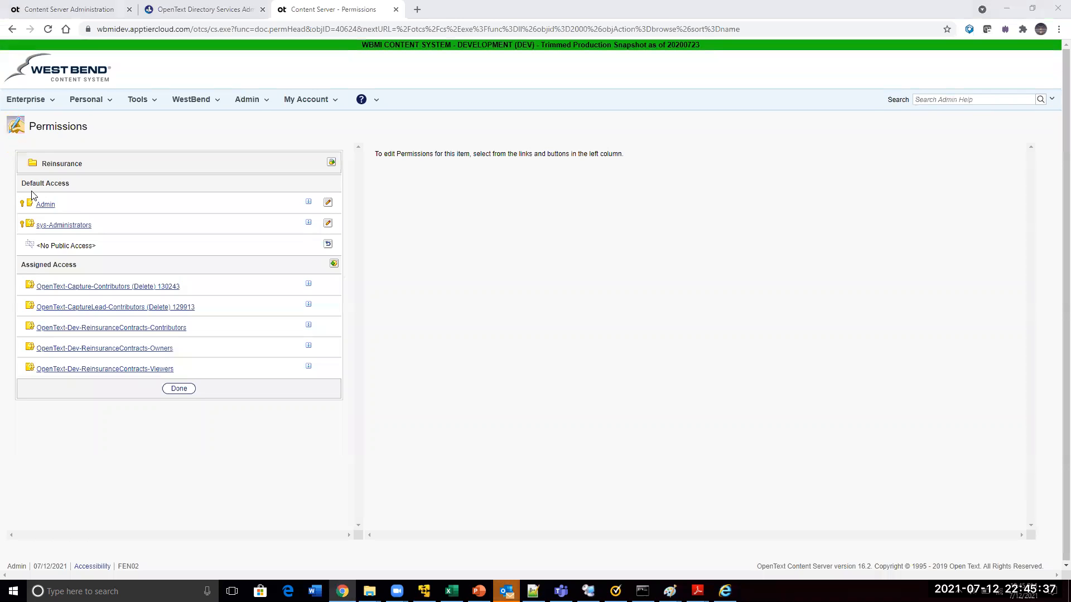
pyautogui.hotkey('alt', 'Tab')
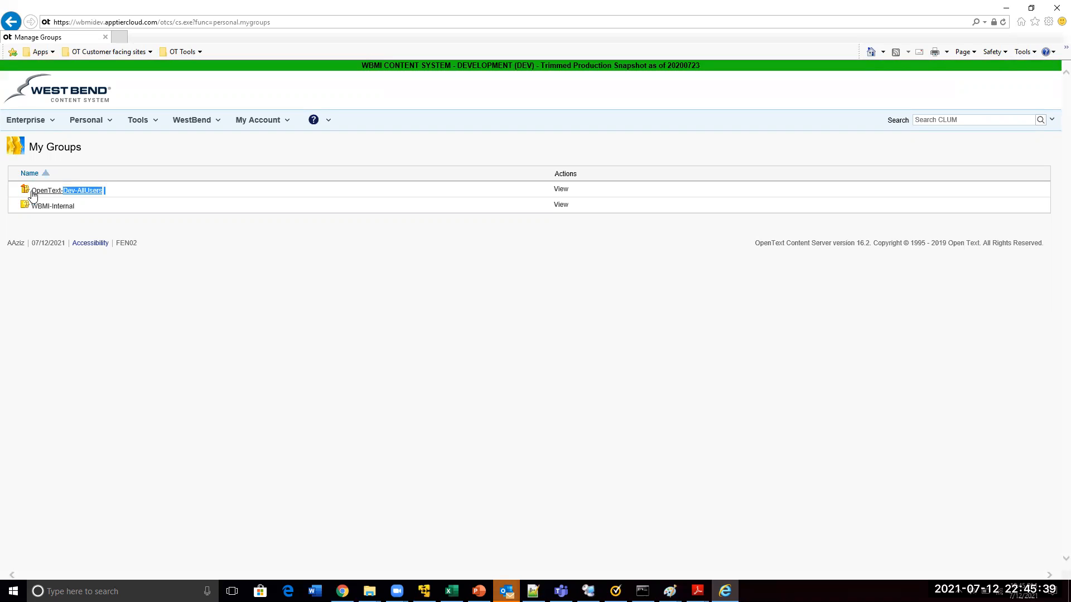
pyautogui.hotkey('alt', 'Tab')
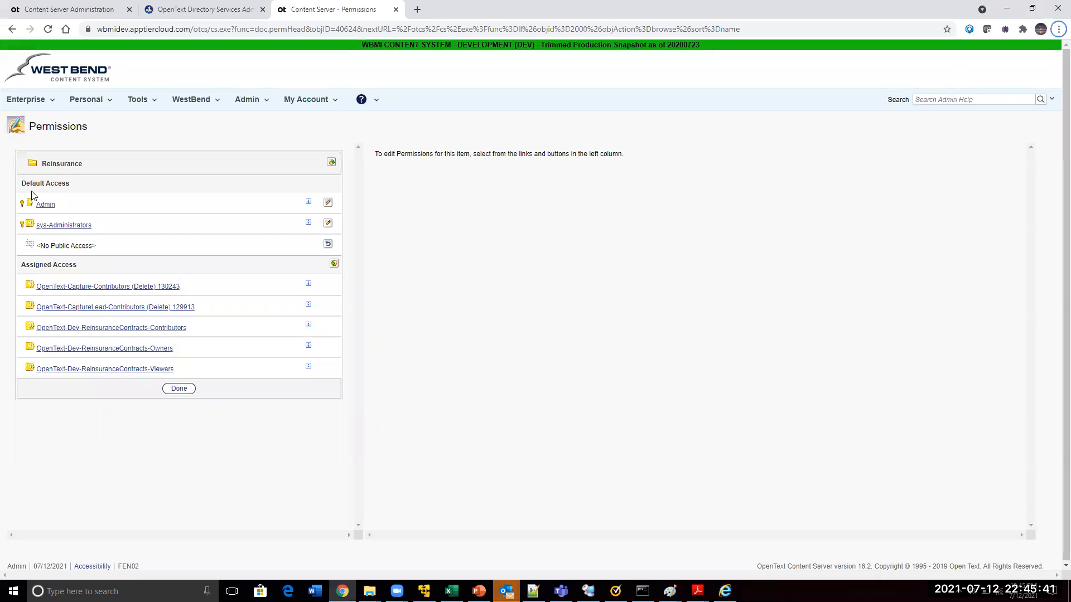
pyautogui.hotkey('alt', 'Tab')
pyautogui.click(116, 206)
pyautogui.moveTo(112, 194); pyautogui.dragTo(35, 194)
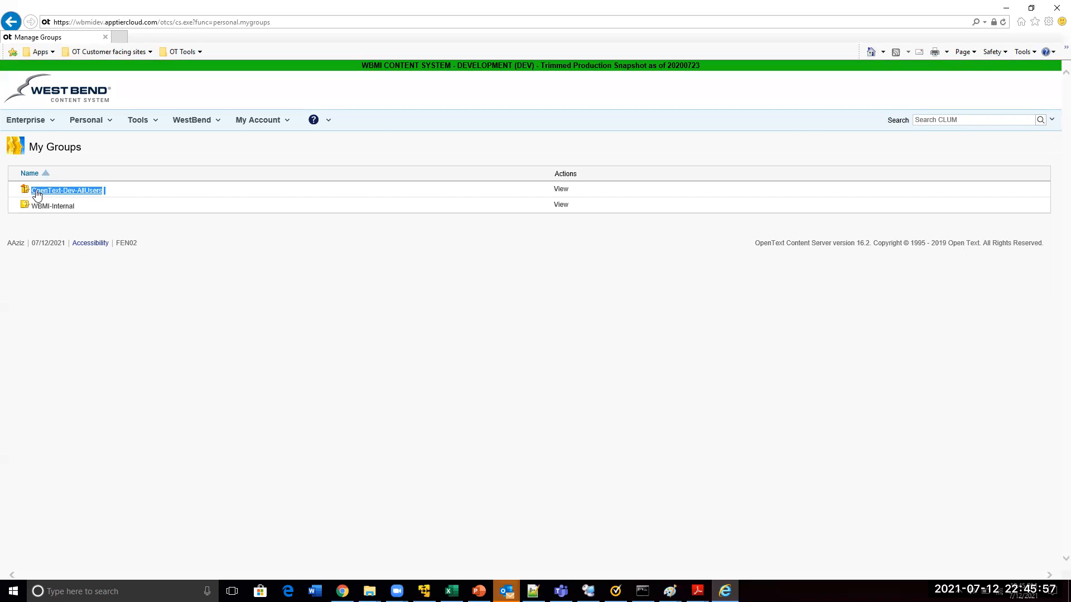
pyautogui.hotkey('alt', 'Tab')
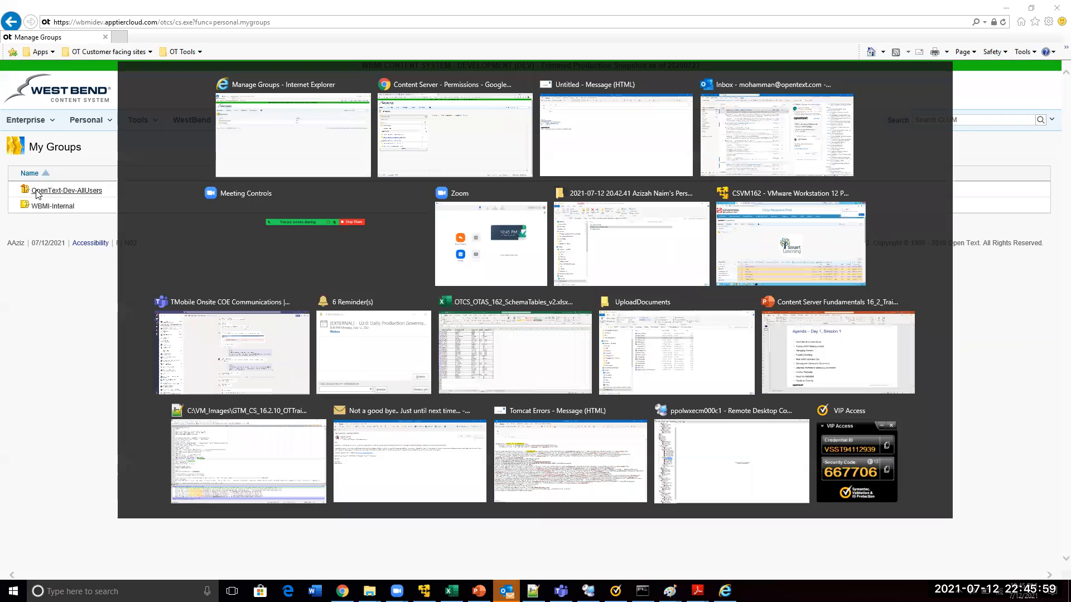
pyautogui.press('Escape')
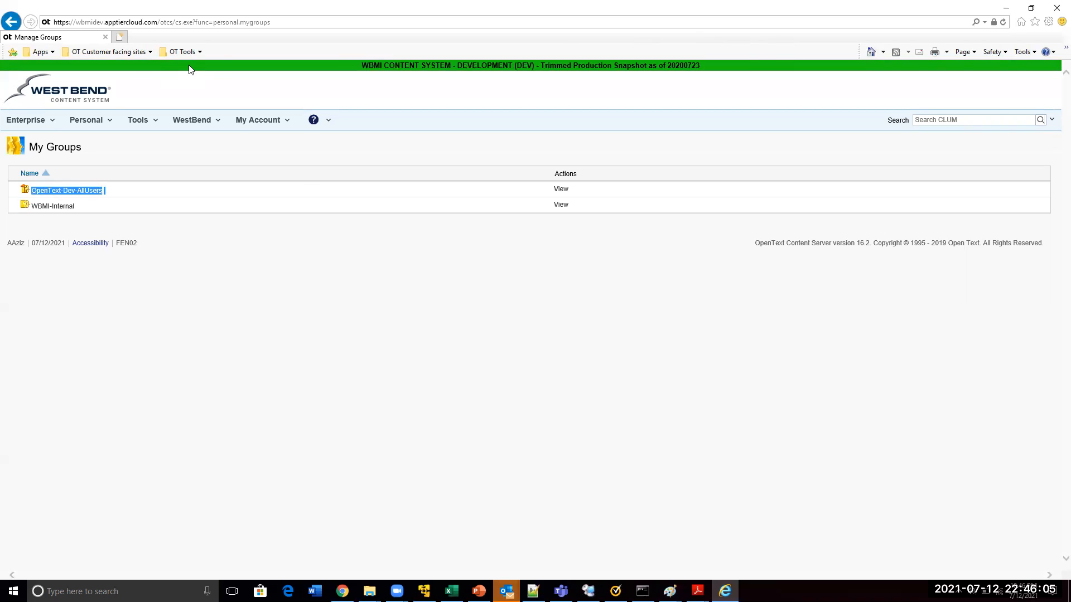
# Try to duplicate the browser tab showing the new user's My Groups list
pyautogui.hotkey('ctrl', 't')
pyautogui.rightClick(76, 39)
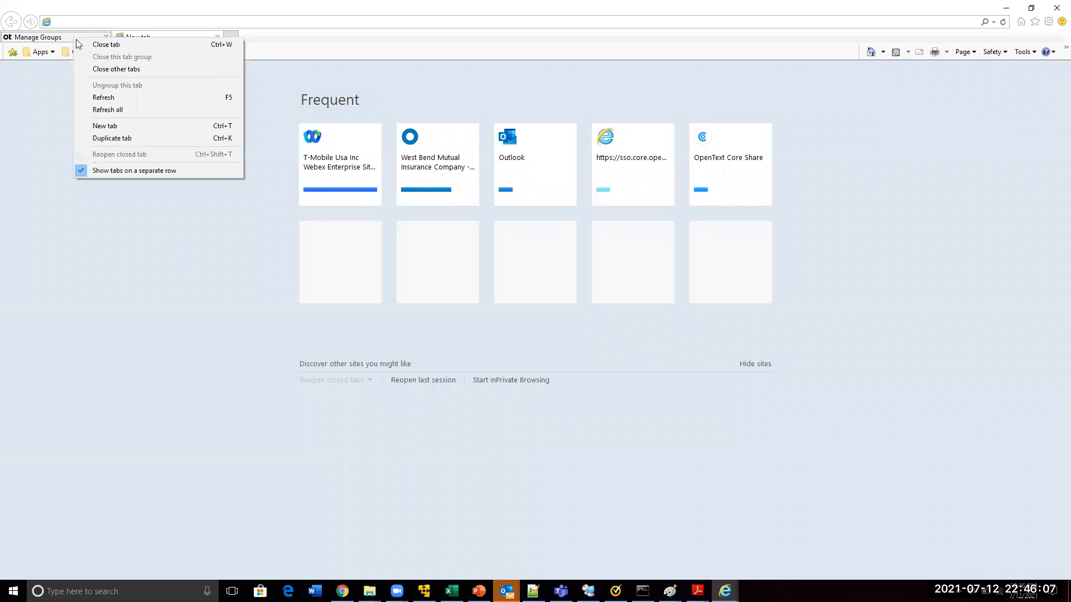
pyautogui.click(113, 139)
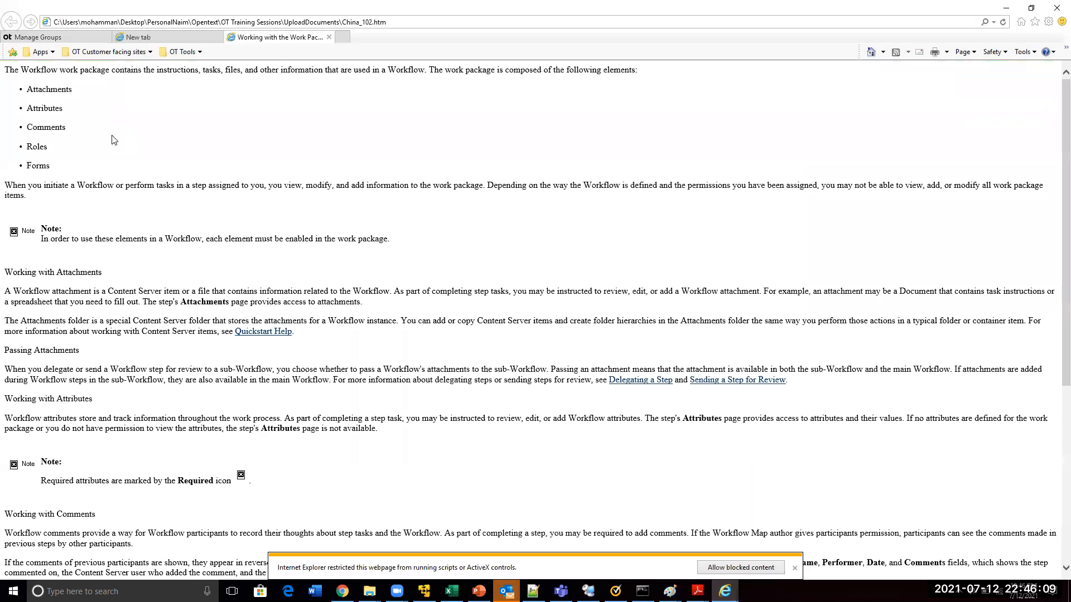
pyautogui.hotkey('ctrl', 'Tab')
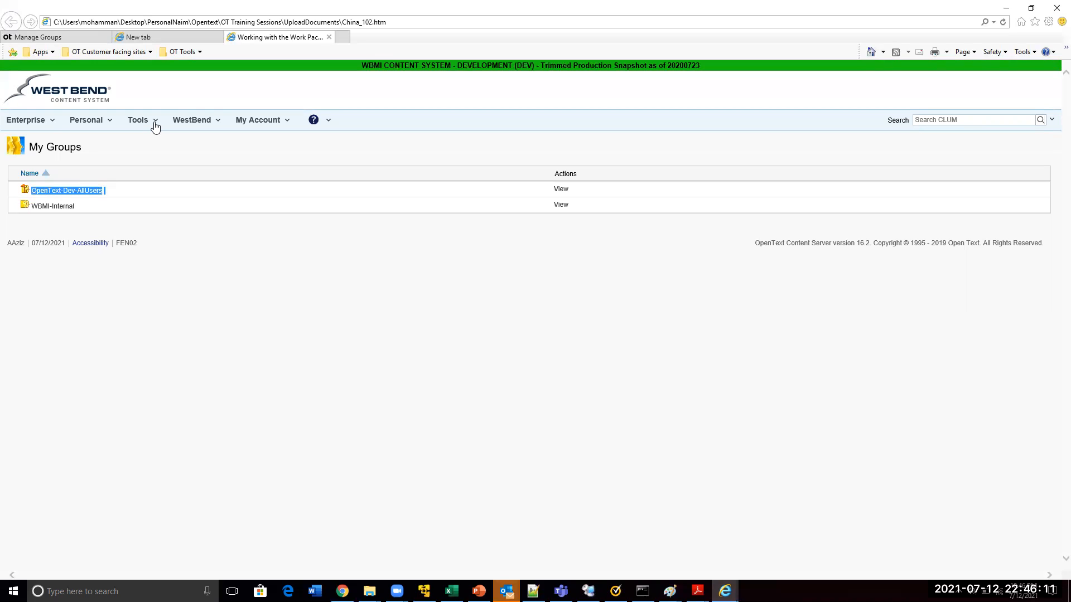
# Open the Legal folder from the Enterprise workspace in both the new user's session and the Admin session in Chrome, and compare its contents
pyautogui.click(28, 120)
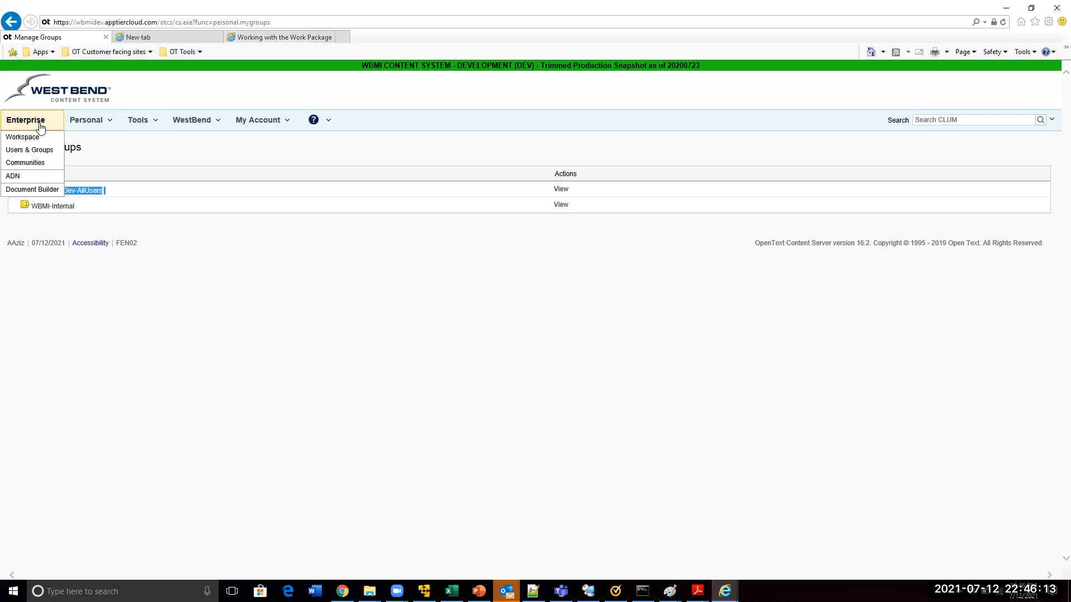
pyautogui.click(32, 139)
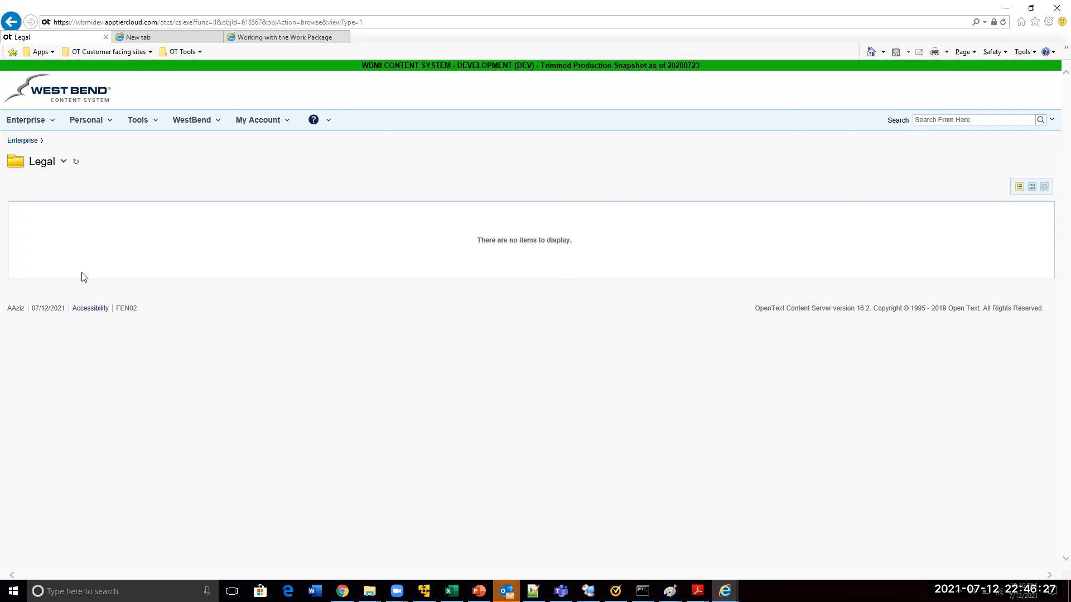
pyautogui.hotkey('alt', 'Tab')
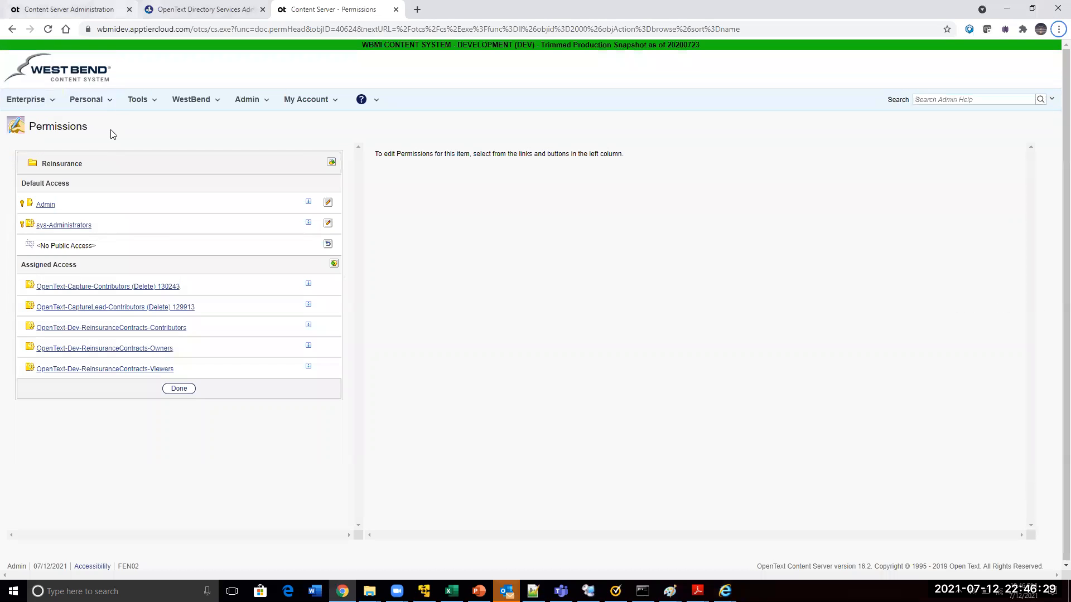
pyautogui.hotkey('ctrl', 'Tab')
pyautogui.click(28, 82)
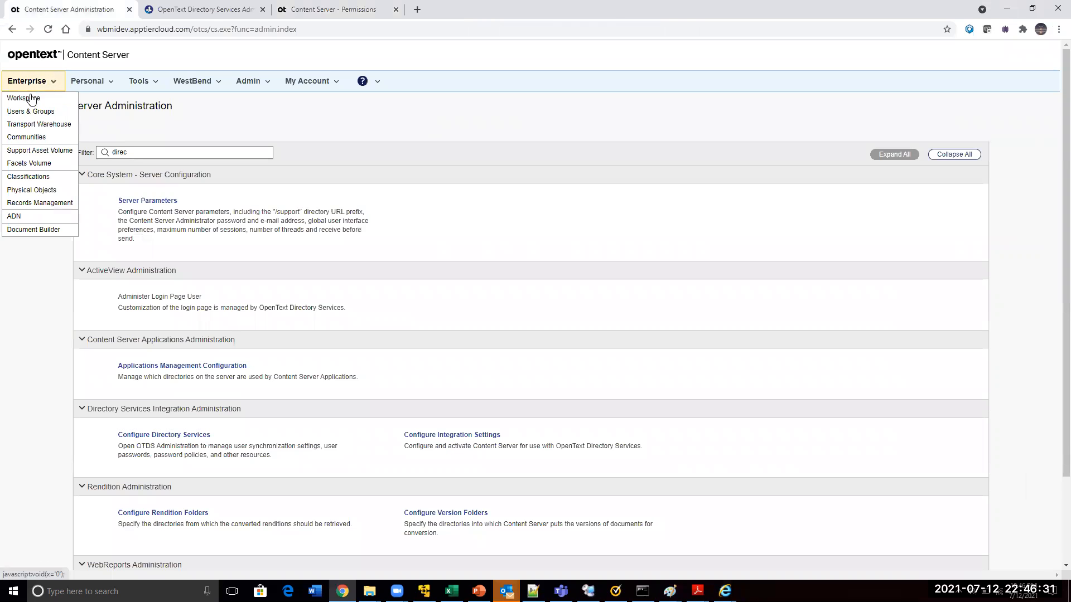
pyautogui.click(28, 101)
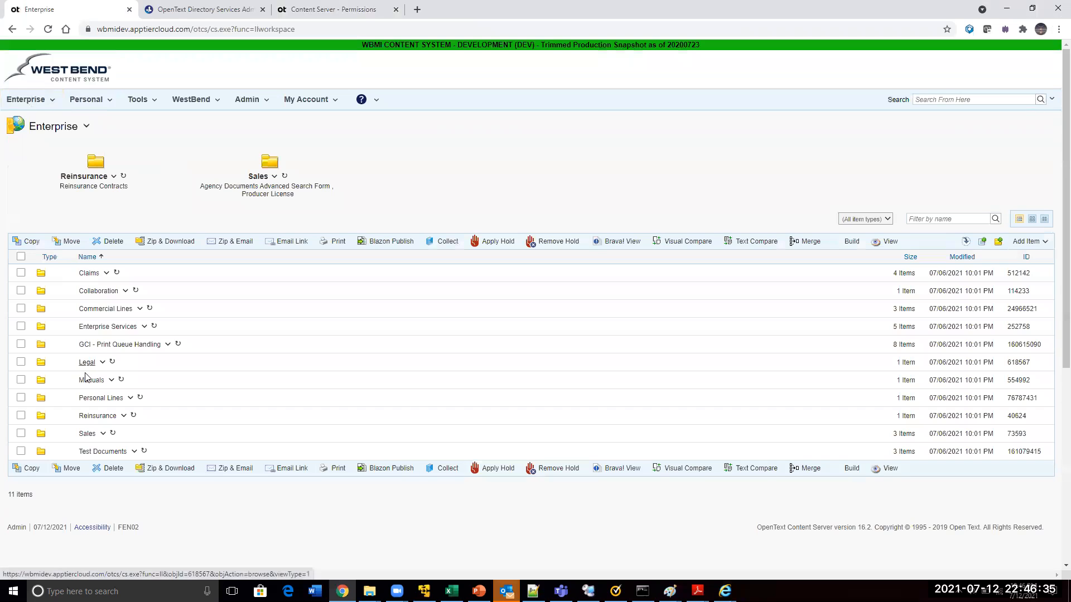
pyautogui.click(87, 363)
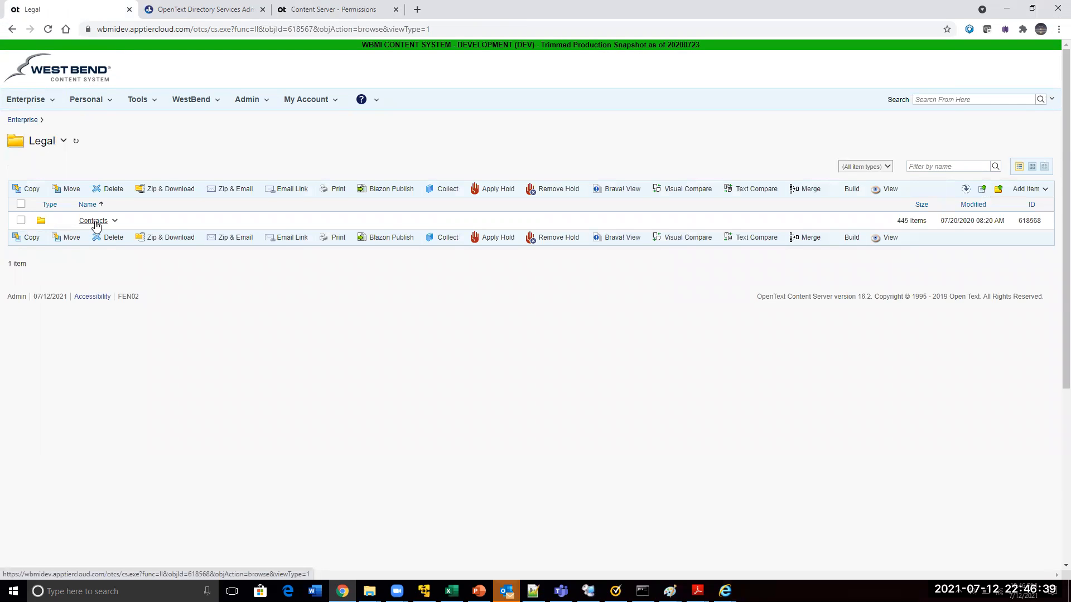
pyautogui.hotkey('alt', 'Tab')
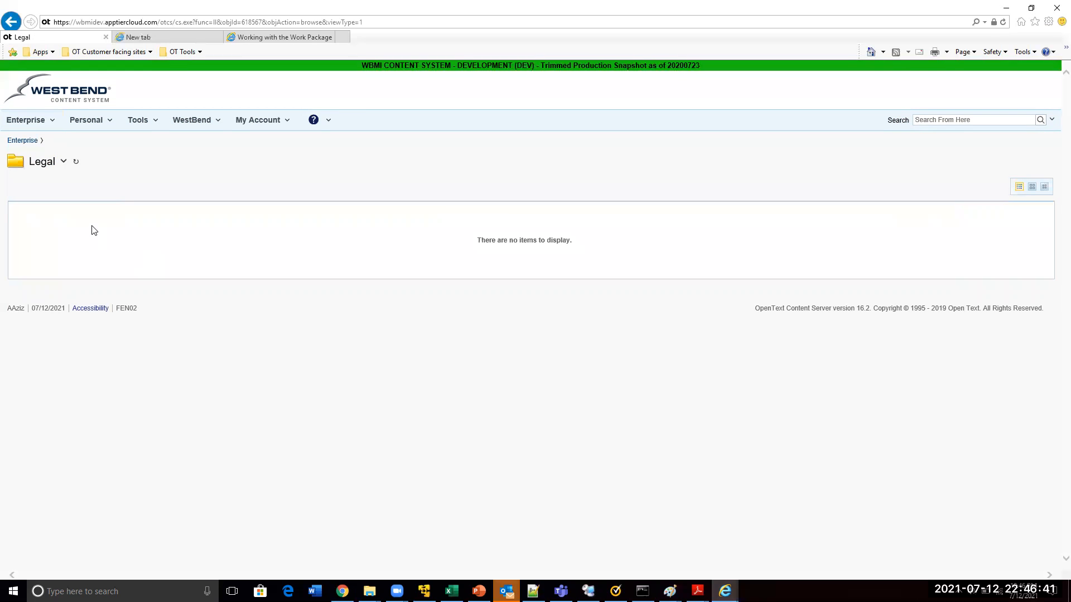
# Switch back to the Admin session in Chrome and open the permissions of the Contracts folder inside Legal
pyautogui.hotkey('alt', 'Tab')
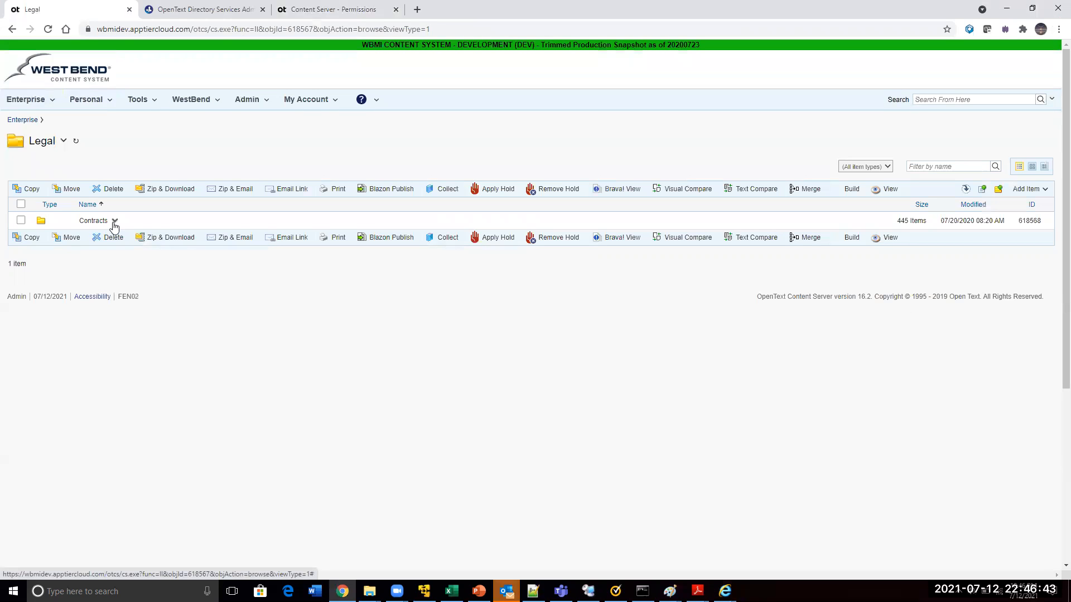
pyautogui.click(114, 222)
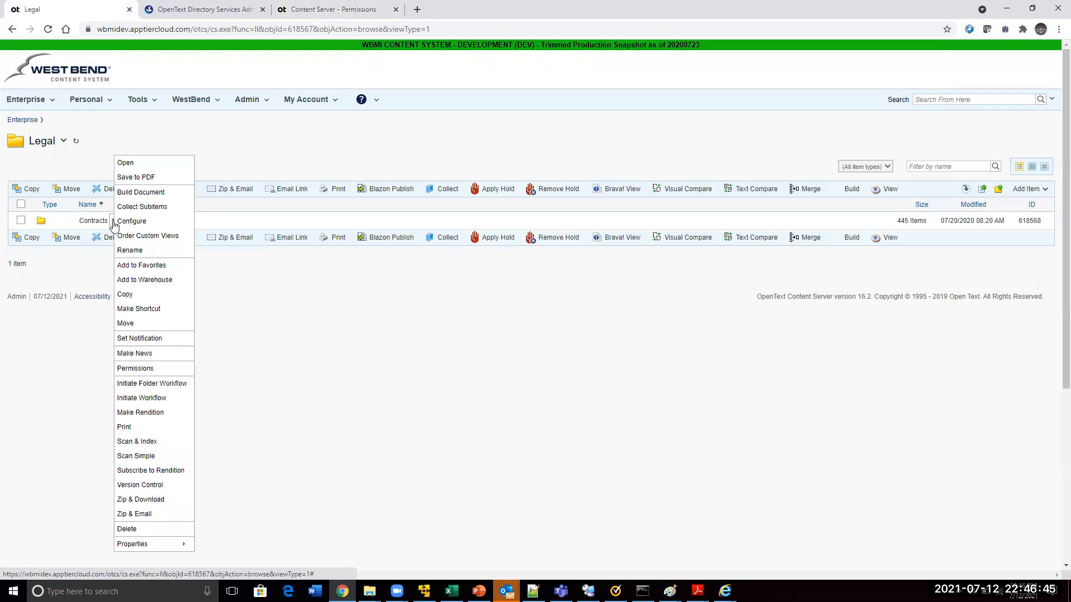
pyautogui.click(131, 369)
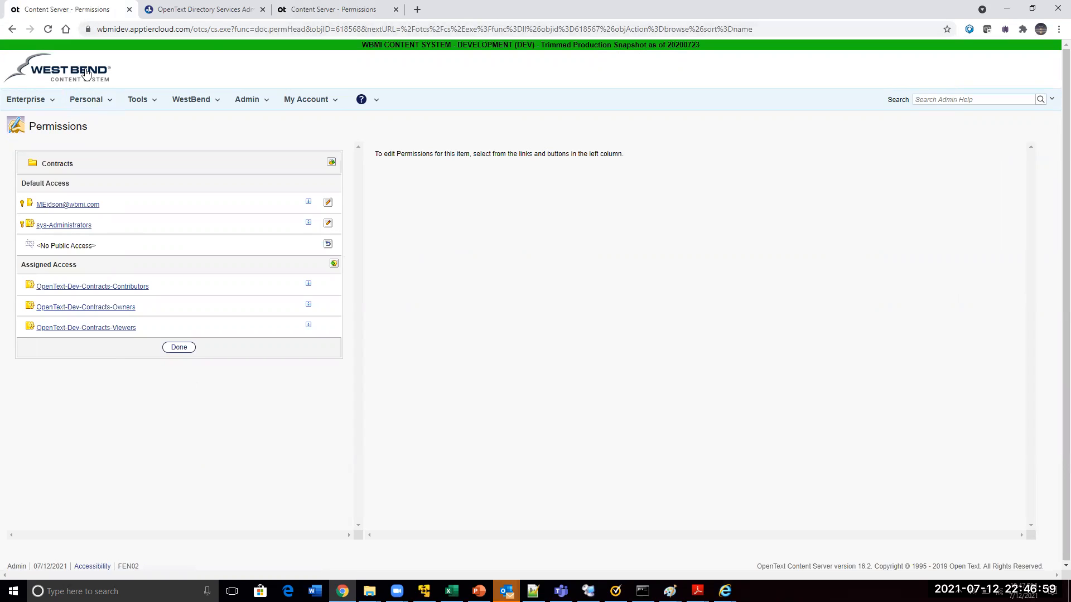
# Duplicate the Contracts permissions browser tab and use the copy to view the Legal folder's permissions, including the WBMI-Internal group
pyautogui.rightClick(86, 12)
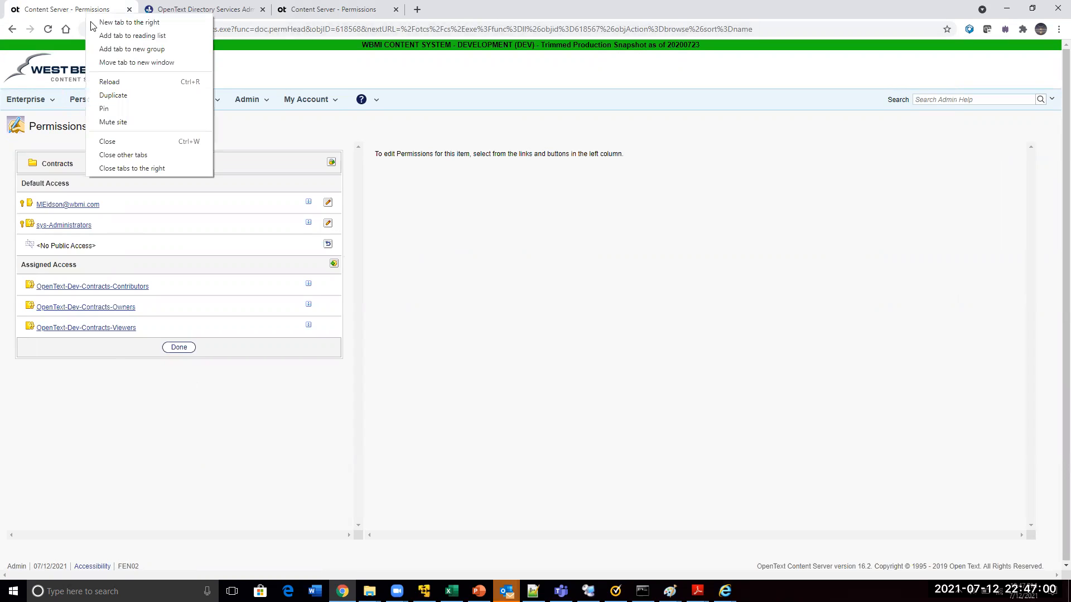
pyautogui.click(113, 95)
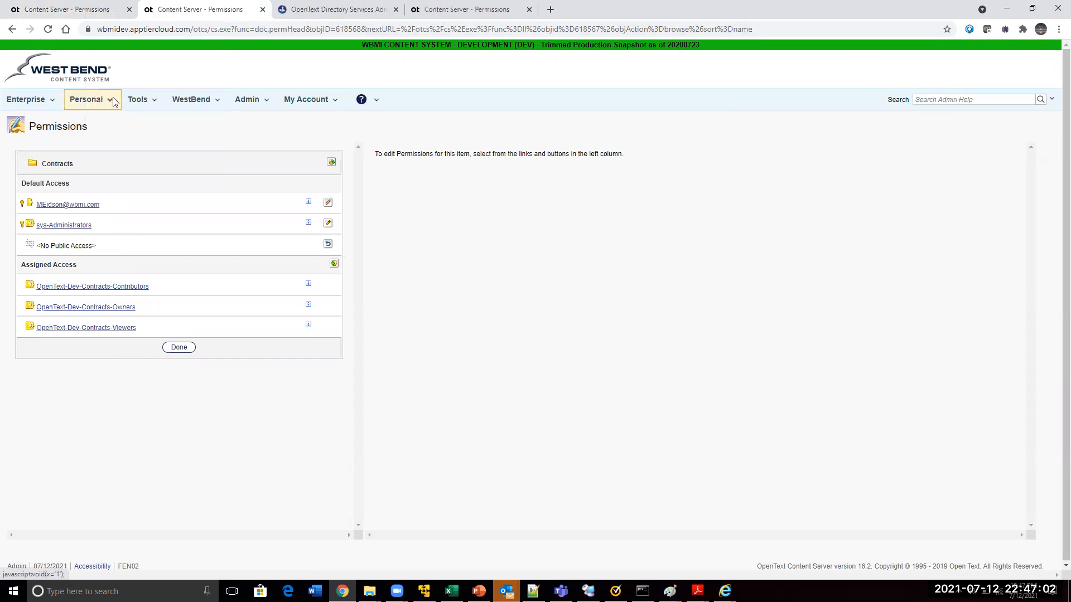
pyautogui.click(12, 29)
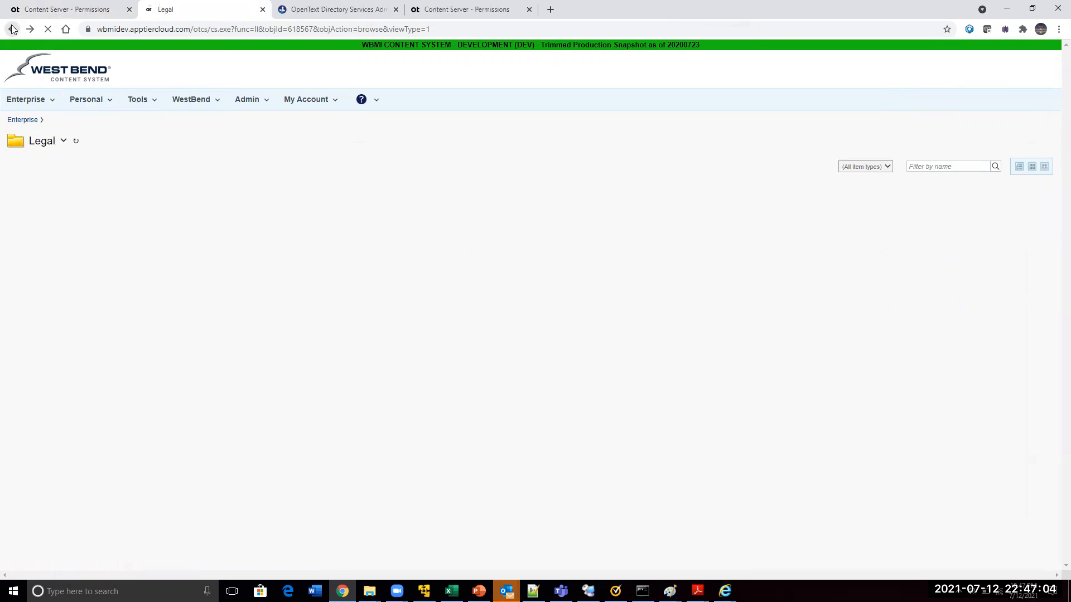
pyautogui.click(64, 142)
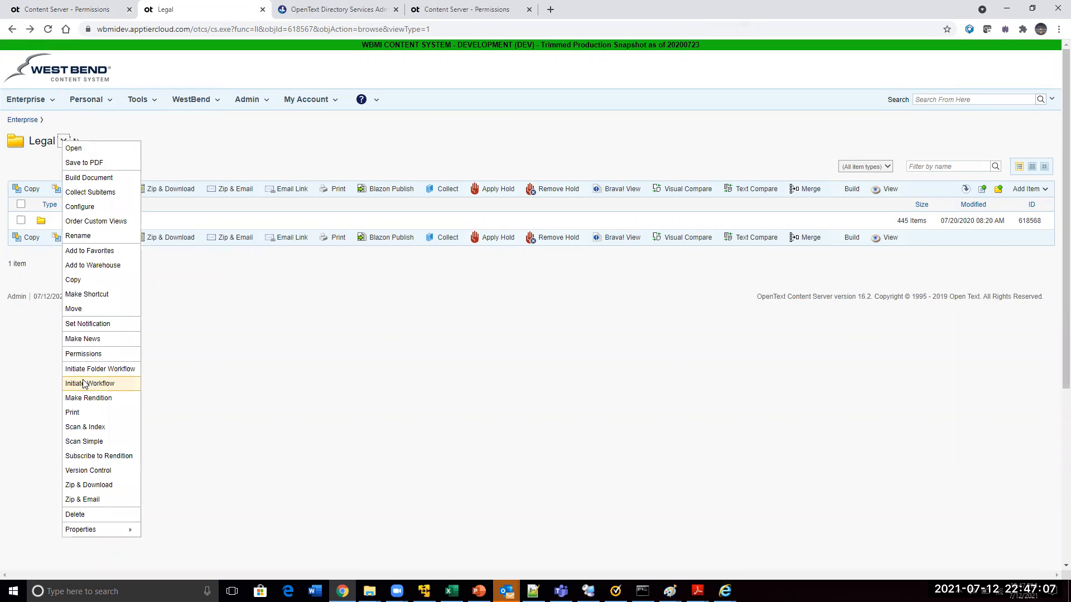
pyautogui.click(82, 354)
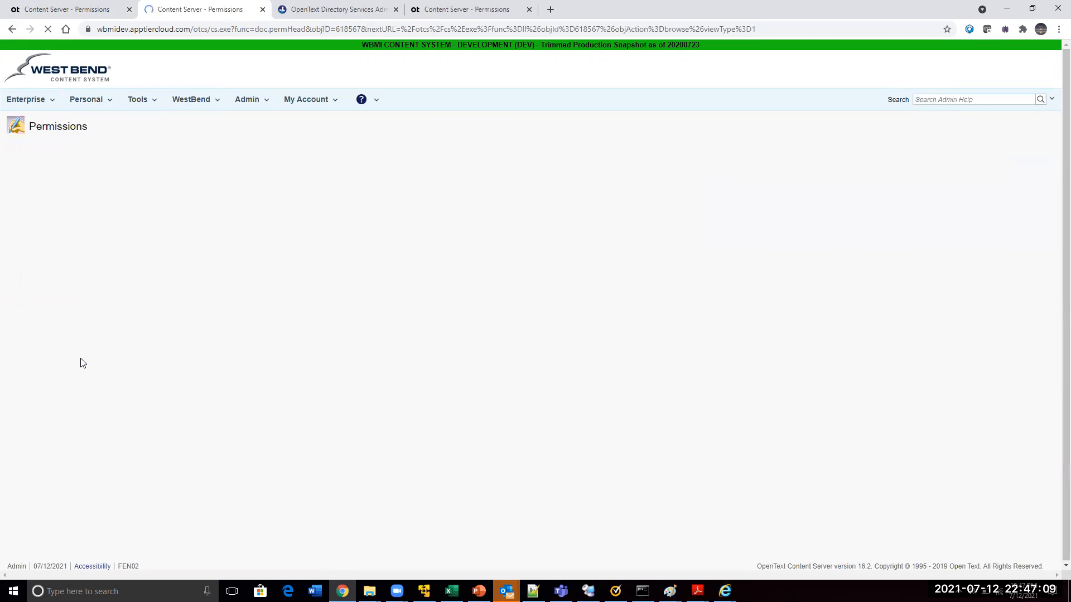
pyautogui.moveTo(86, 310); pyautogui.dragTo(40, 310)
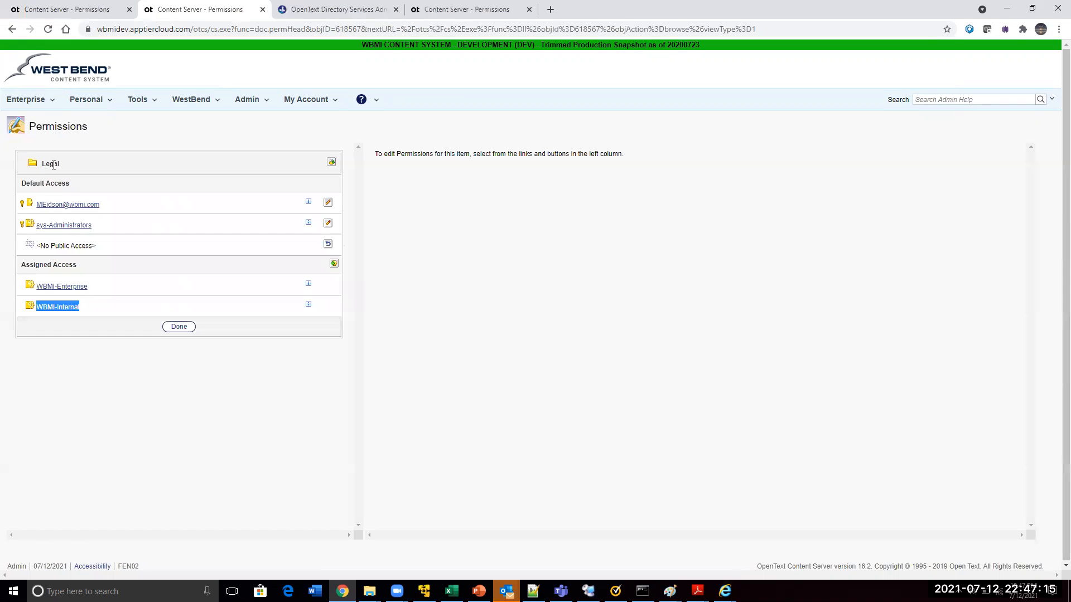
# Switch to the new user's session in Internet Explorer and check My Groups for WBMI-Internal
pyautogui.hotkey('alt', 'Tab')
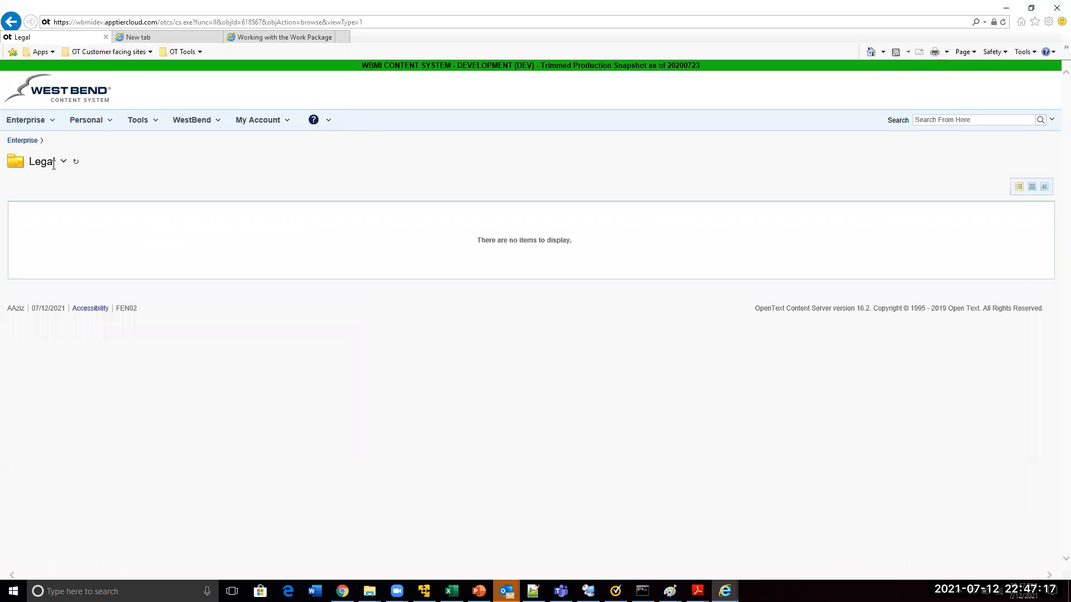
pyautogui.doubleClick(40, 163)
pyautogui.click(252, 124)
pyautogui.click(258, 148)
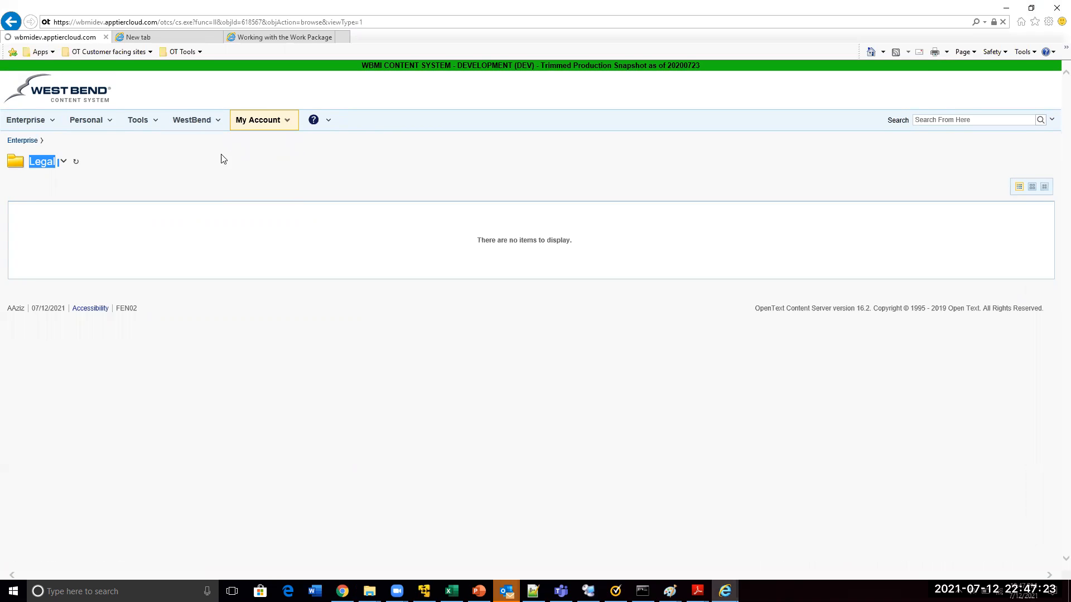
pyautogui.moveTo(86, 211); pyautogui.dragTo(37, 212)
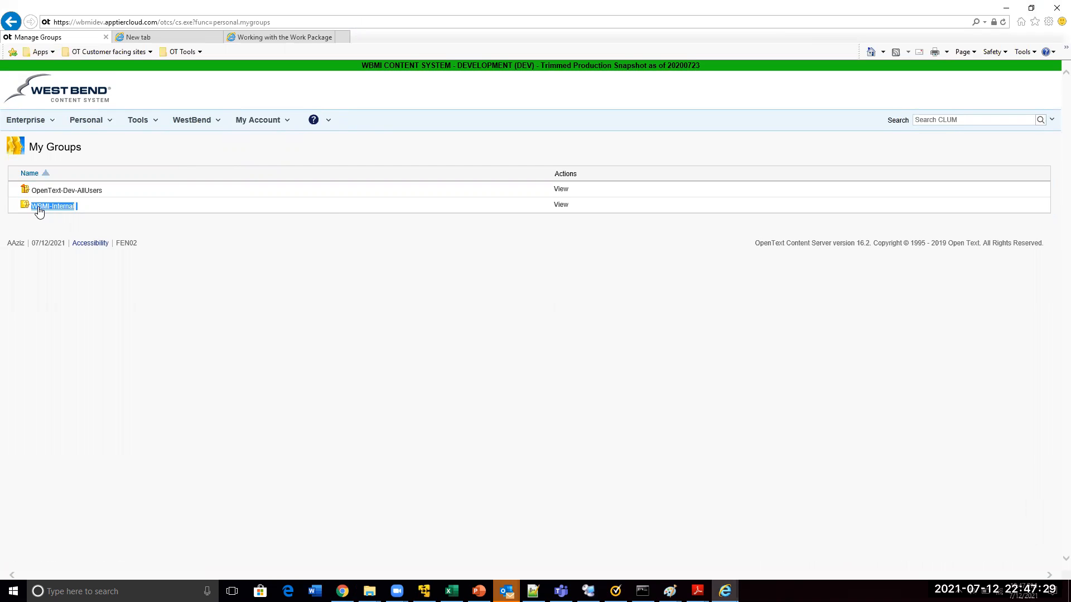
# Switch back to the Admin session in Chrome and open the WBMI-Internal group's permissions on the Legal folder
pyautogui.hotkey('alt', 'Tab')
pyautogui.click(62, 308)
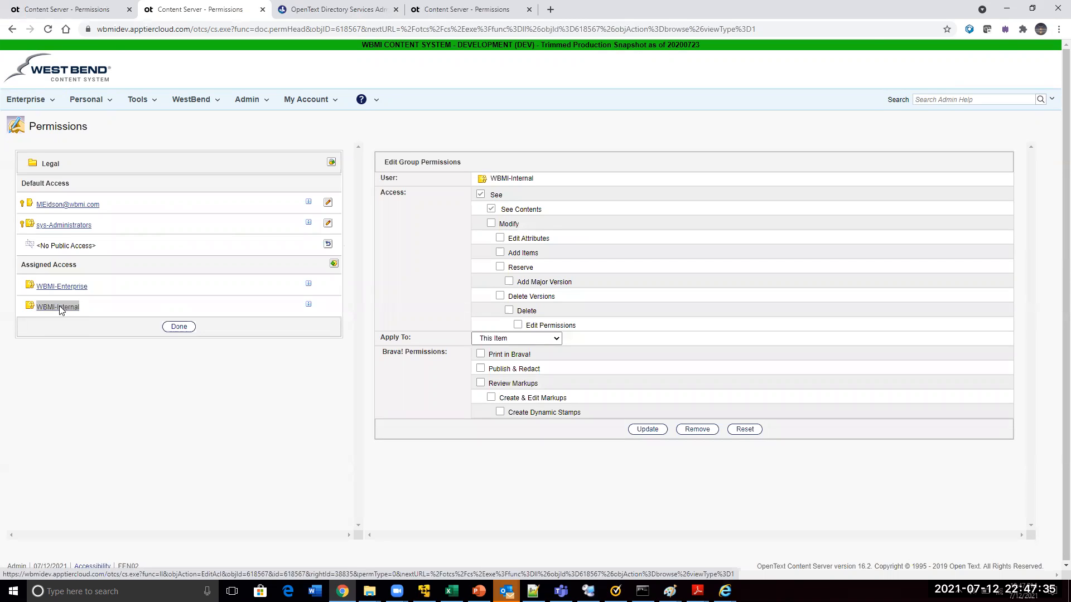
# Return to the Legal folder in the new user's Internet Explorer session and compare it with the Contracts folder's permissions in Chrome
pyautogui.hotkey('alt', 'Tab')
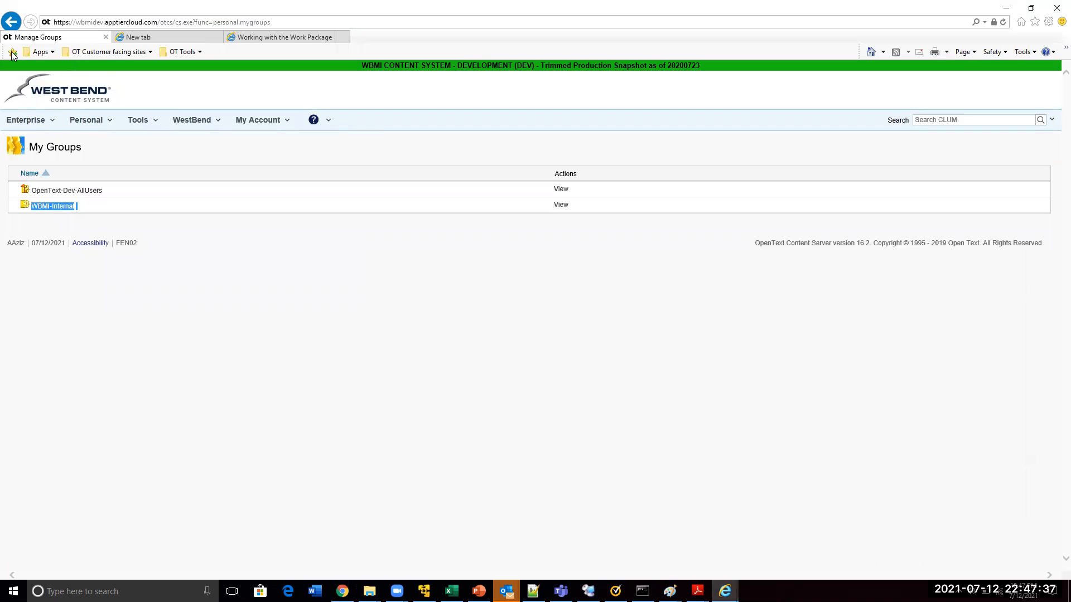
pyautogui.click(11, 22)
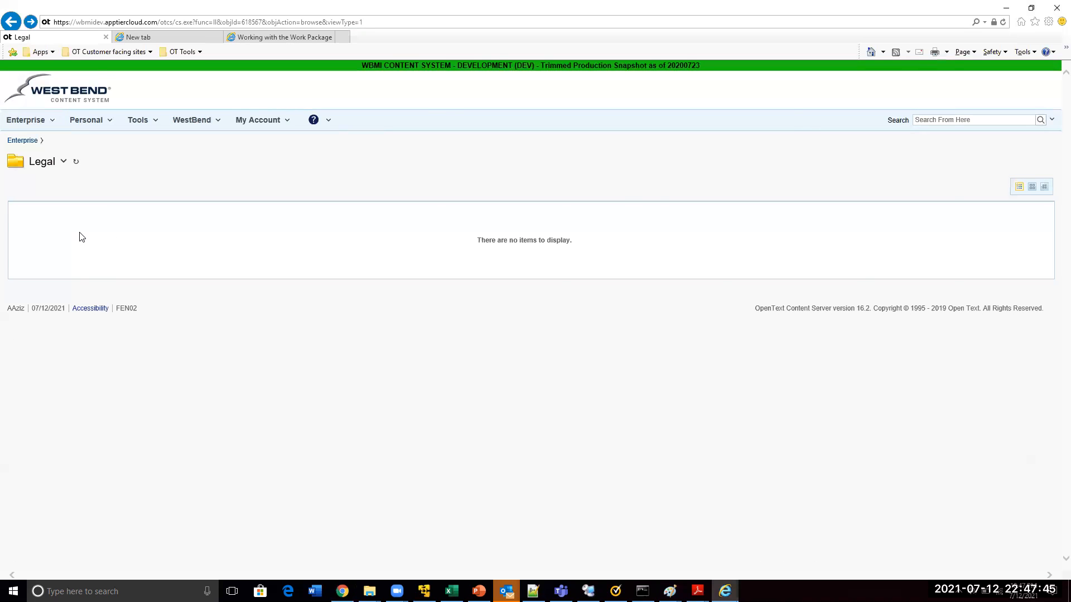
pyautogui.hotkey('alt', 'Tab')
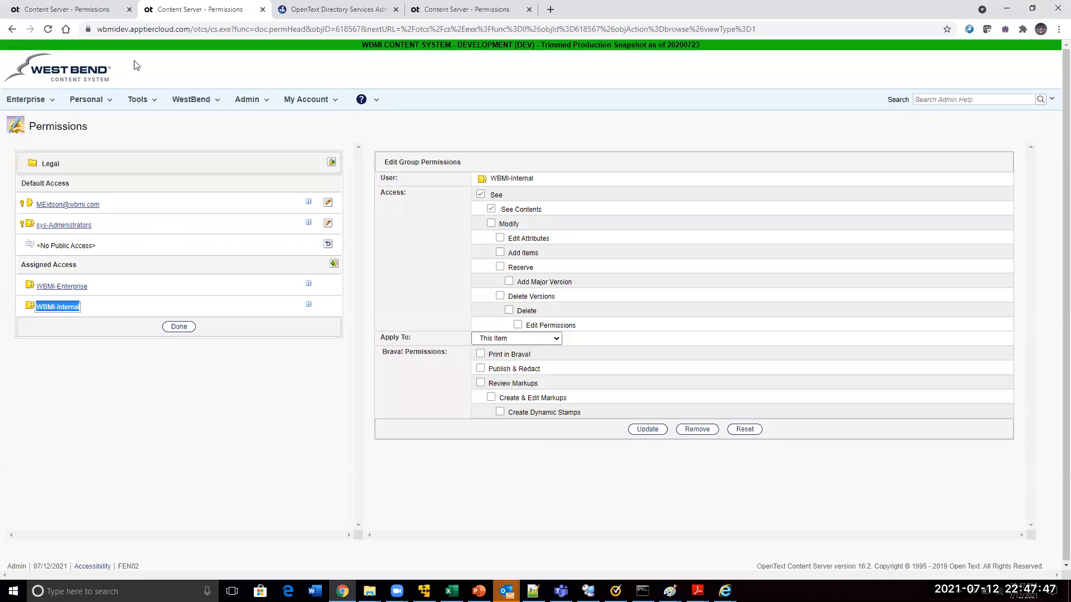
pyautogui.click(78, 9)
pyautogui.doubleClick(58, 164)
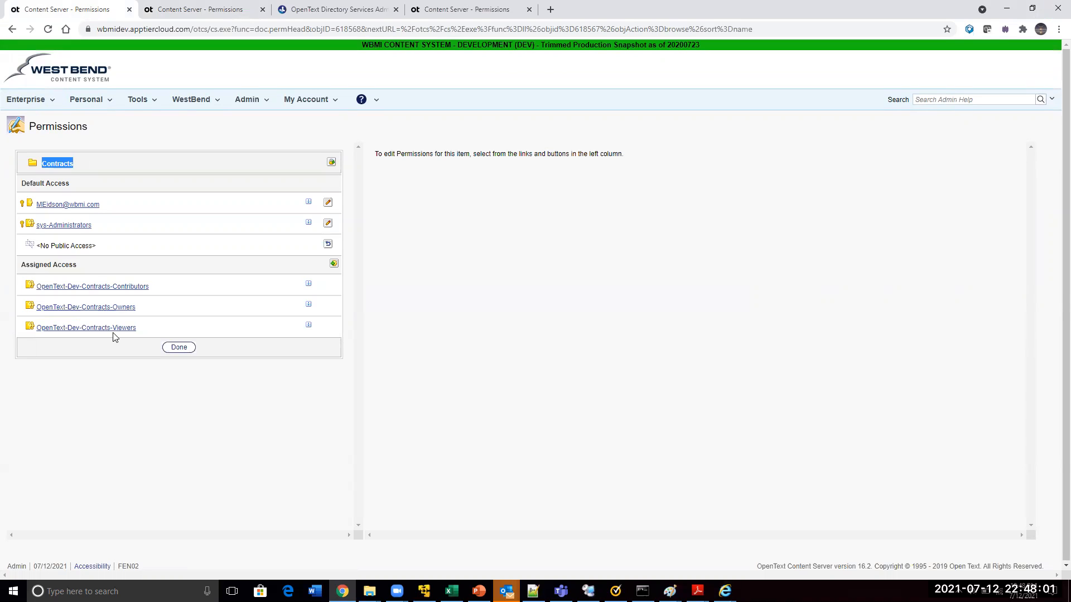
pyautogui.hotkey('alt', 'Tab')
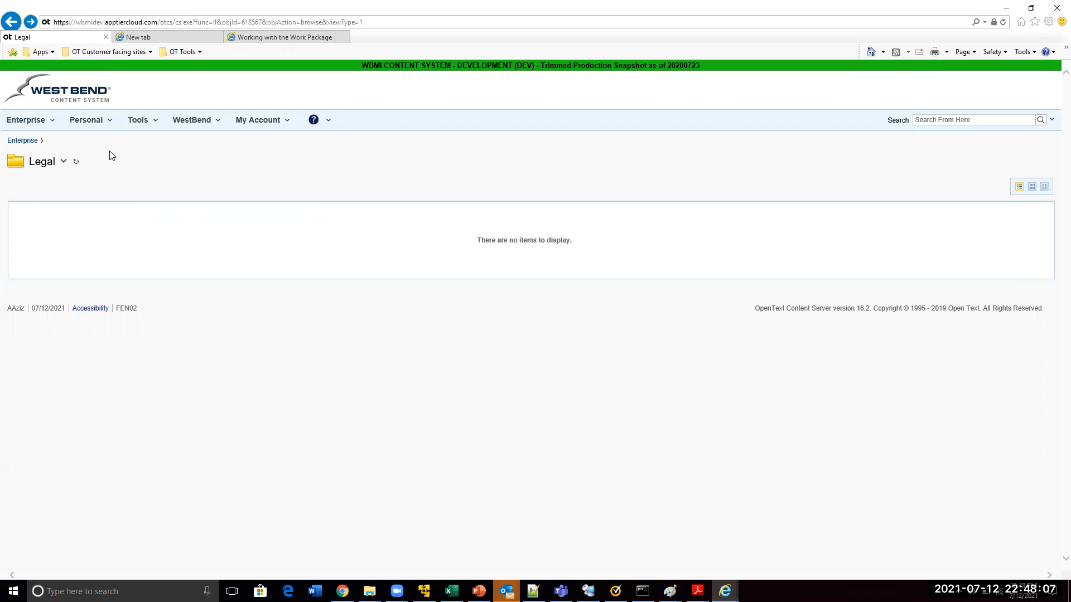
# Switch to the Admin session in Chrome and open the Training folder inside COE in the personal workspace
pyautogui.hotkey('alt', 'Tab')
pyautogui.click(86, 104)
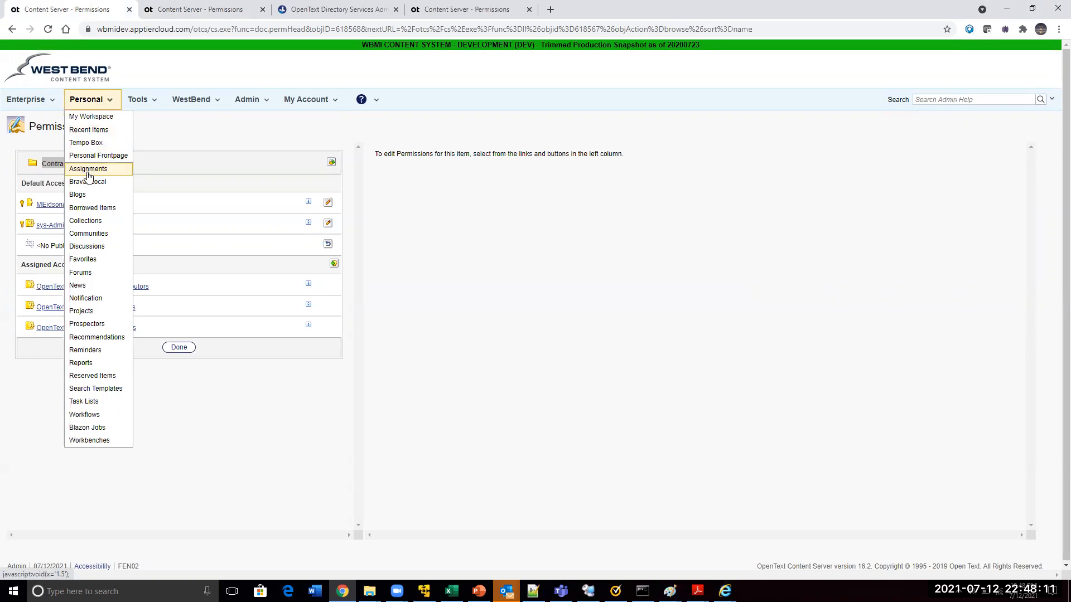
pyautogui.click(83, 117)
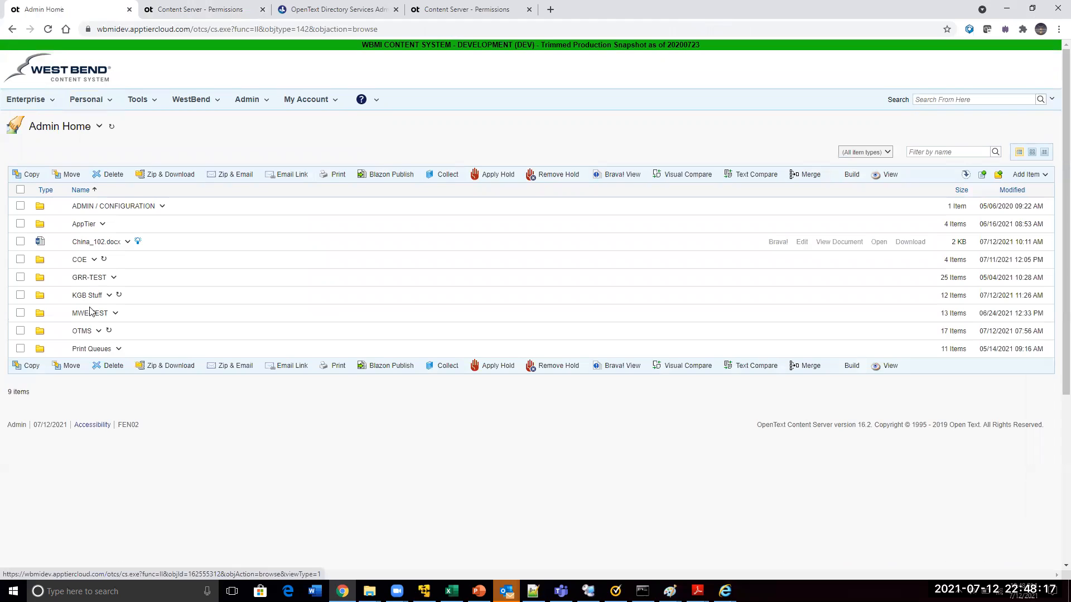
pyautogui.click(77, 262)
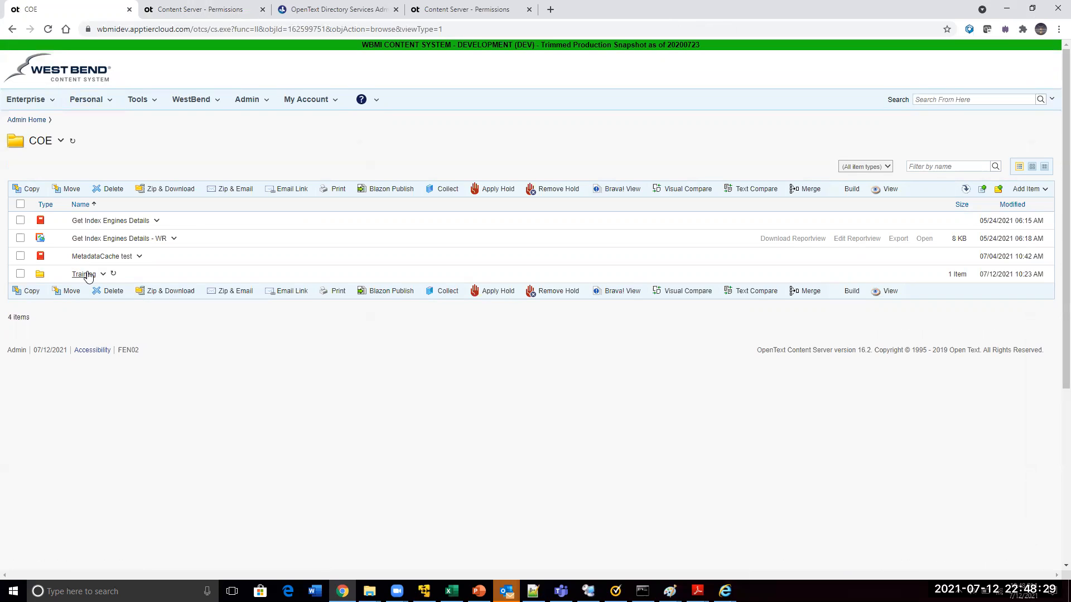
pyautogui.click(86, 276)
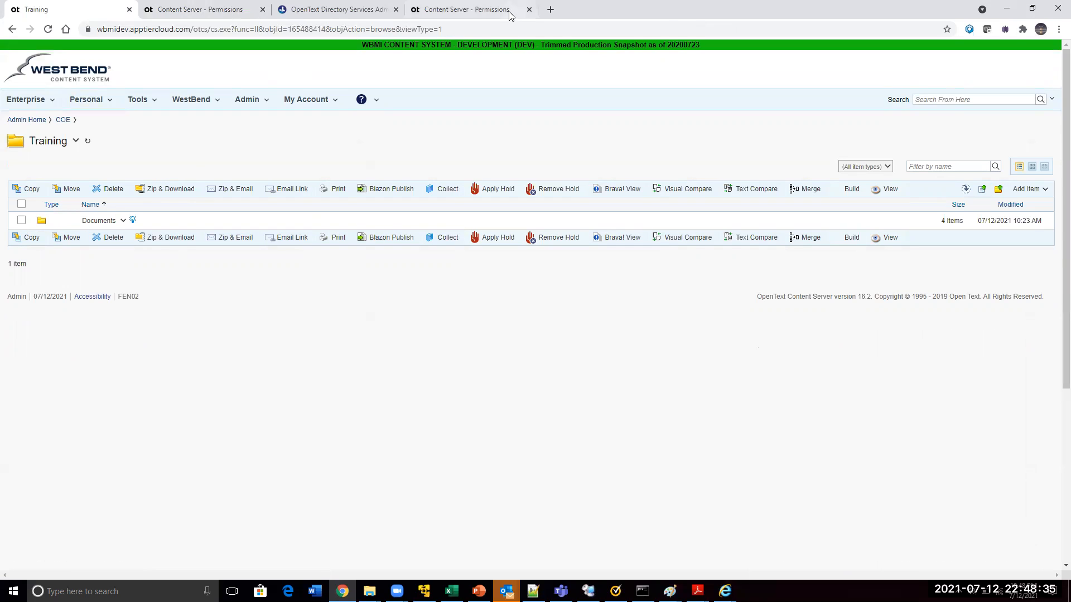
# Copy the Training folder's object ID from its web address and switch to the new user's session in Internet Explorer
pyautogui.click(485, 30)
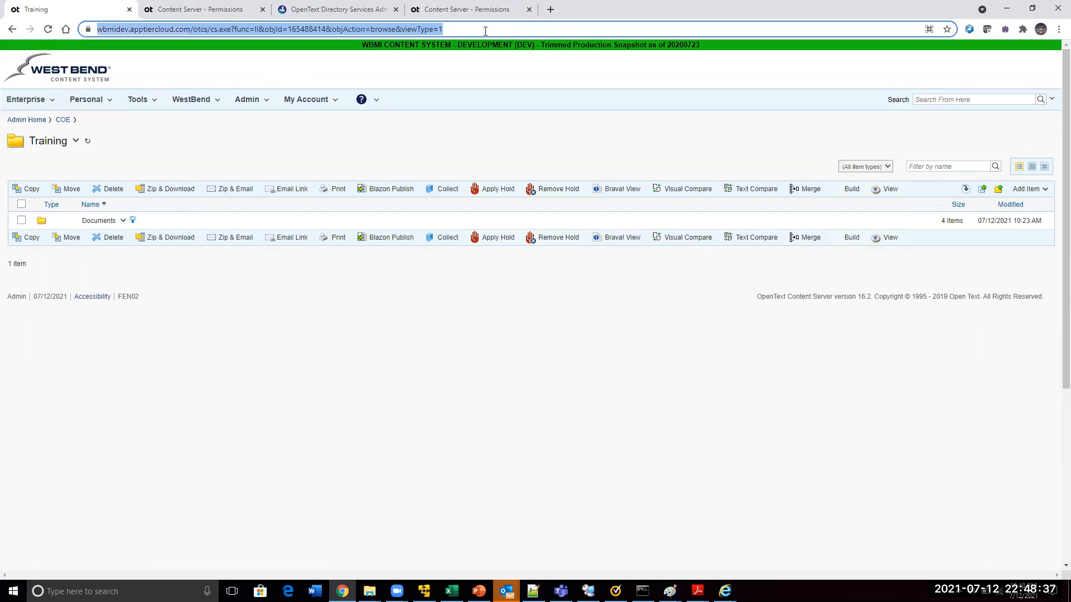
pyautogui.doubleClick(319, 29)
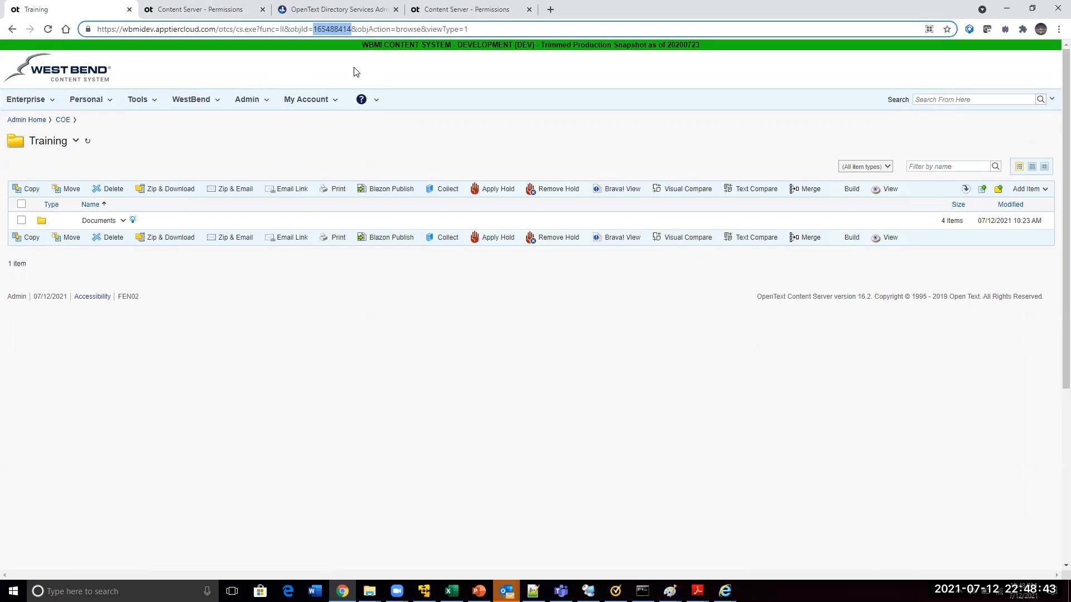
pyautogui.hotkey('ctrl', 'x')
pyautogui.hotkey('ctrl', 'z')
pyautogui.hotkey('alt', 'Tab')
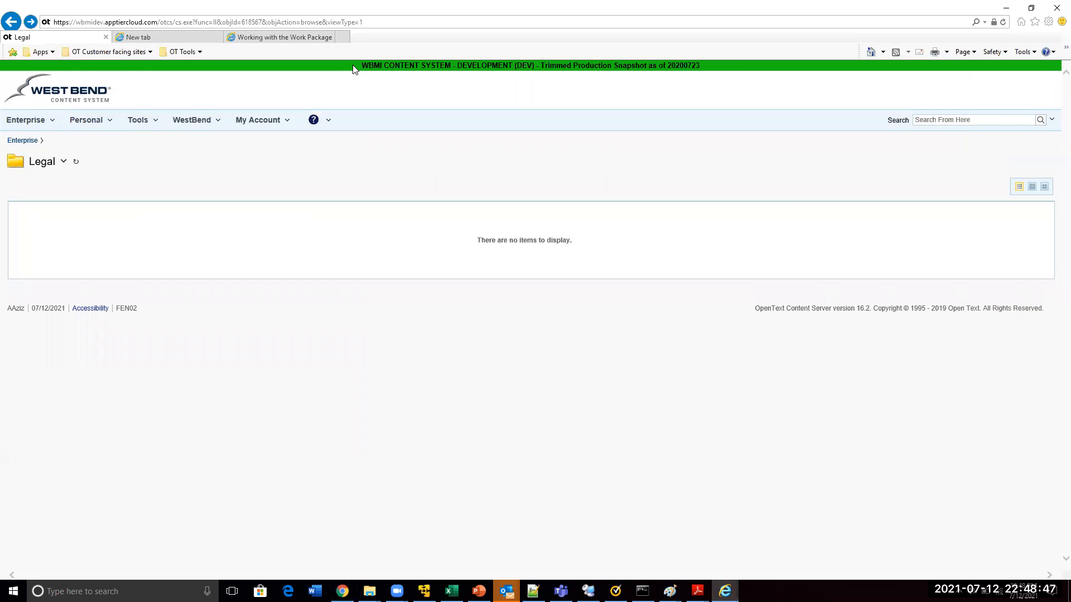
# Replace the object ID in the Legal folder's web address with 165488414
pyautogui.click(538, 21)
pyautogui.click(467, 20)
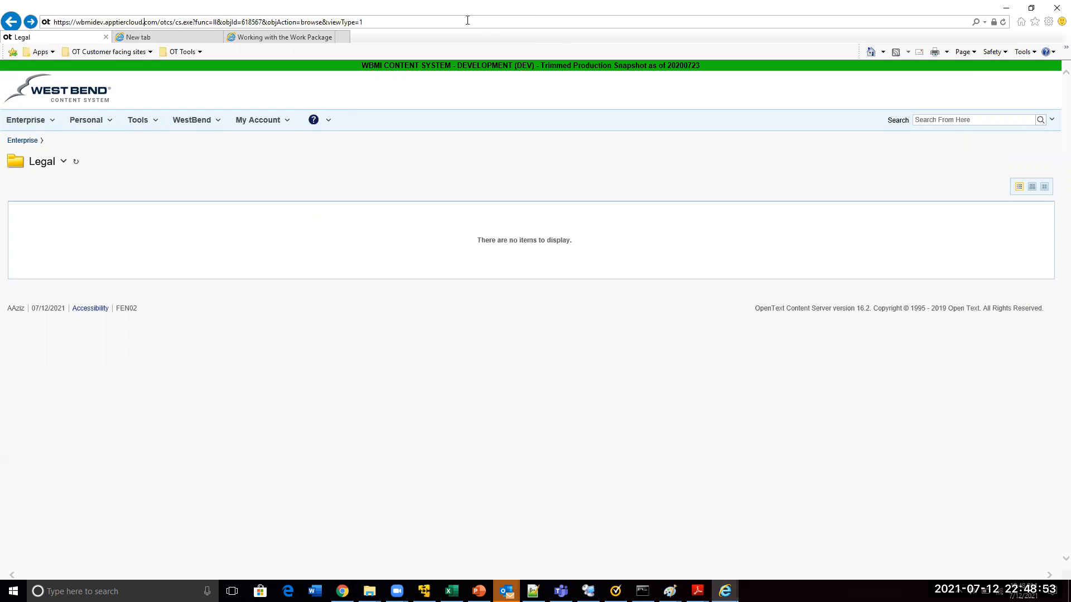
pyautogui.press('Right')
pyautogui.press('Right')
pyautogui.press('Right')
pyautogui.press('Right')
pyautogui.press('Right')
pyautogui.hotkey('ctrl', 'shift', 'Right')
pyautogui.press('BackSpace')
pyautogui.hotkey('ctrl', 'v')
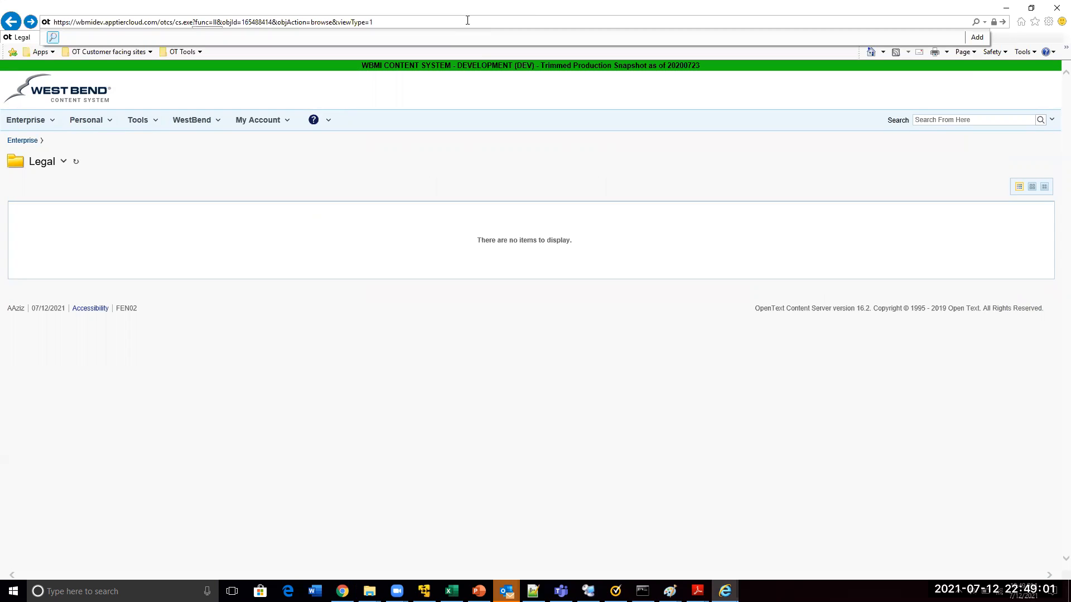
# Request the Training folder as the new user by ending the web address after cs.exe with /open/165488414, and read the response
pyautogui.moveTo(192, 22); pyautogui.dragTo(527, 30)
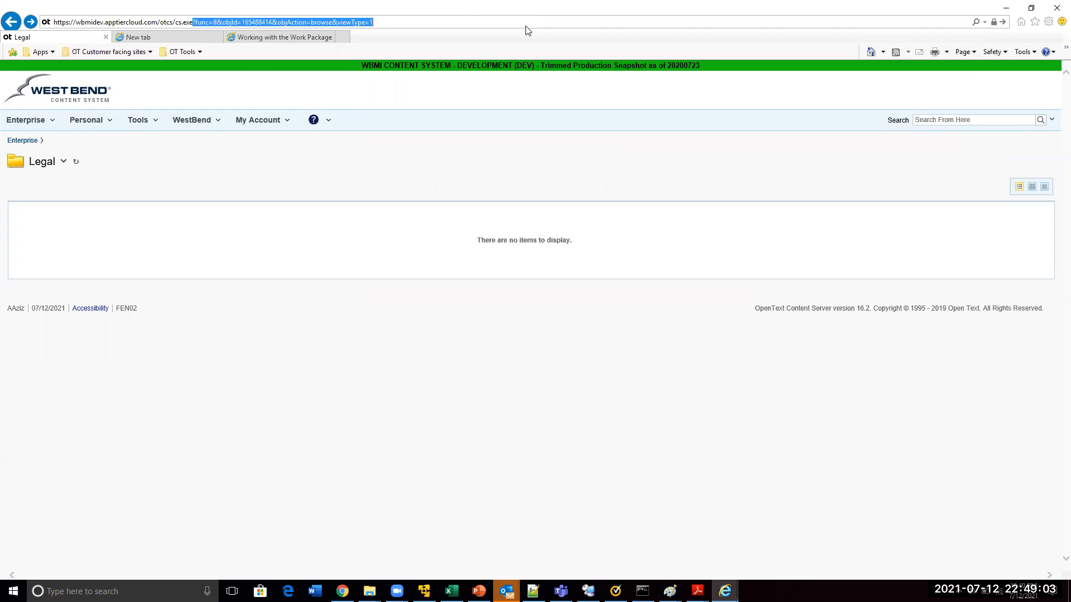
pyautogui.press('BackSpace')
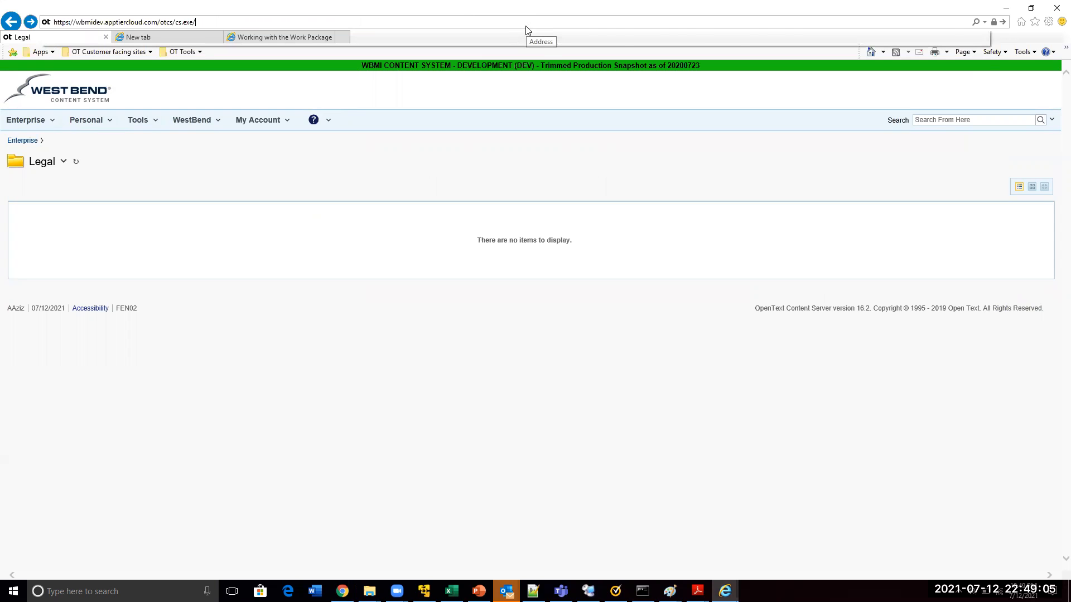
pyautogui.write('/open/165488414')
pyautogui.press('Return')
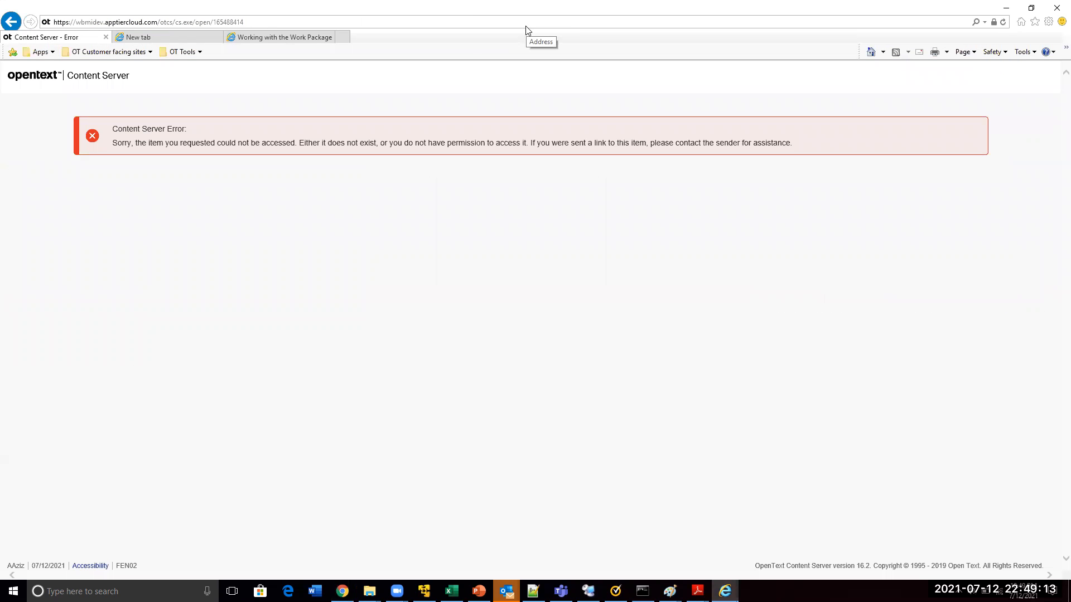
pyautogui.moveTo(112, 128); pyautogui.dragTo(219, 152)
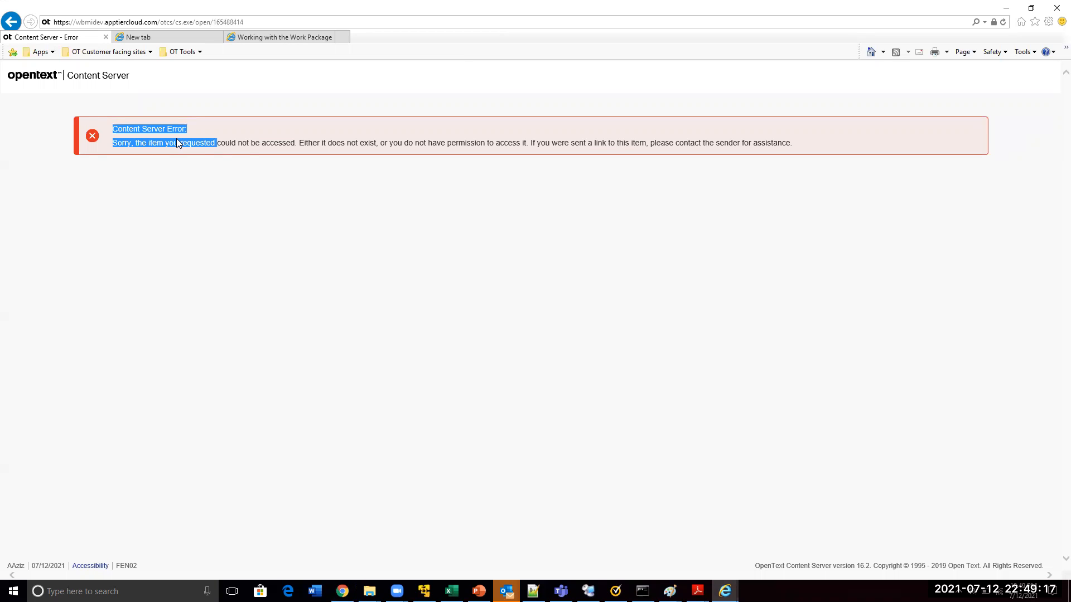
# Switch to the Admin session in Chrome and review the Public Access permissions of the Training folder
pyautogui.hotkey('alt', 'Tab')
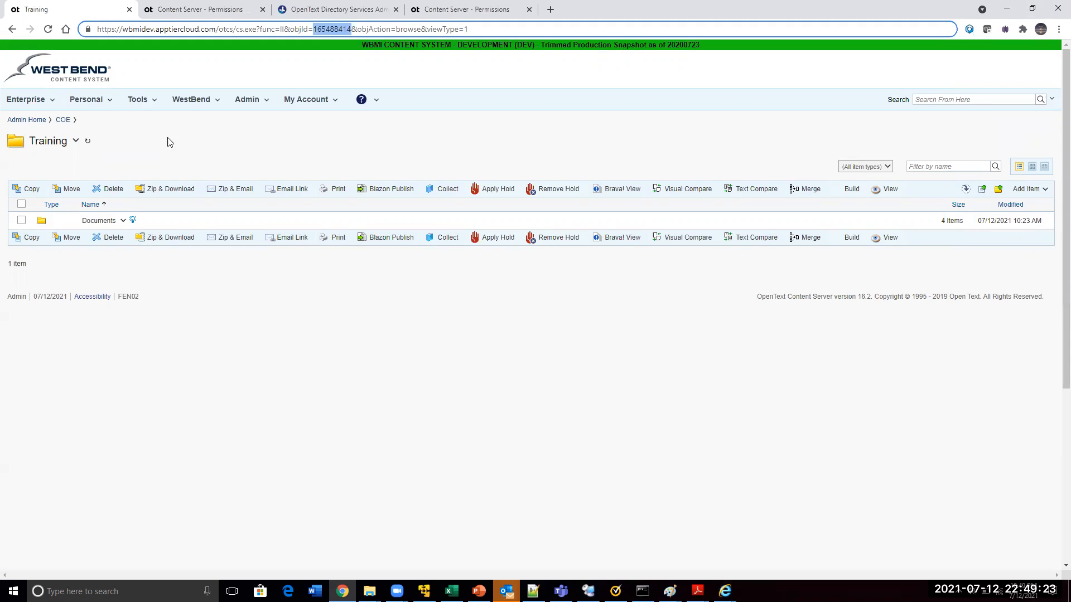
pyautogui.click(76, 144)
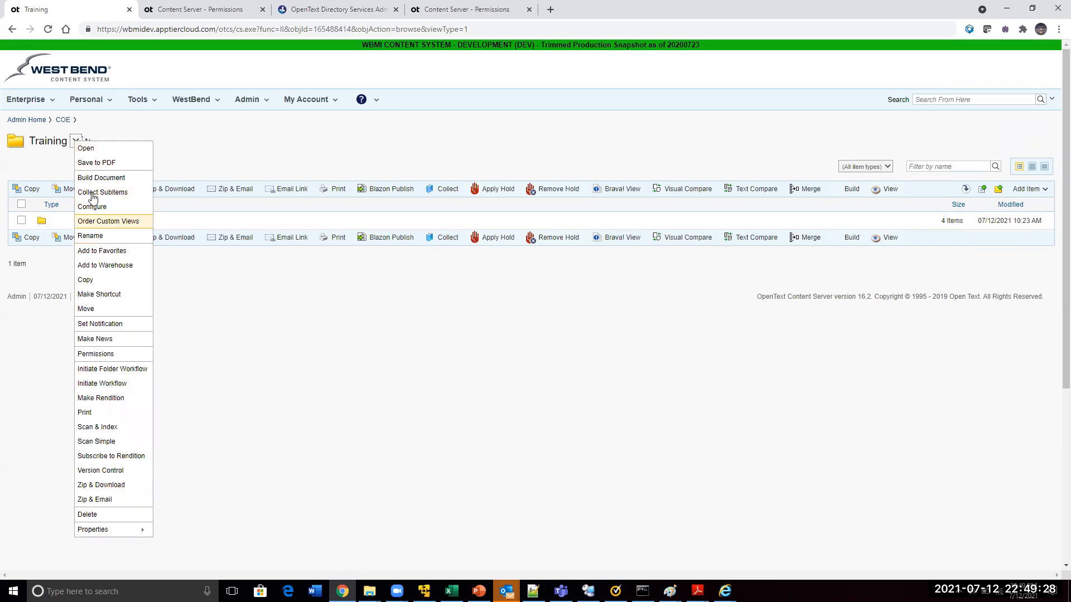
pyautogui.click(104, 355)
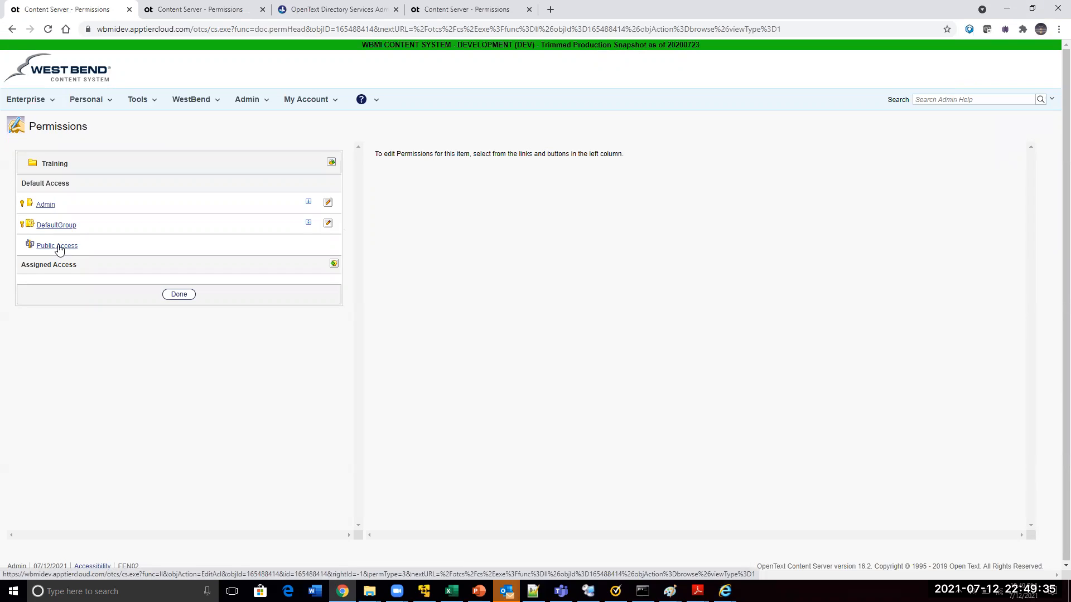
pyautogui.click(60, 248)
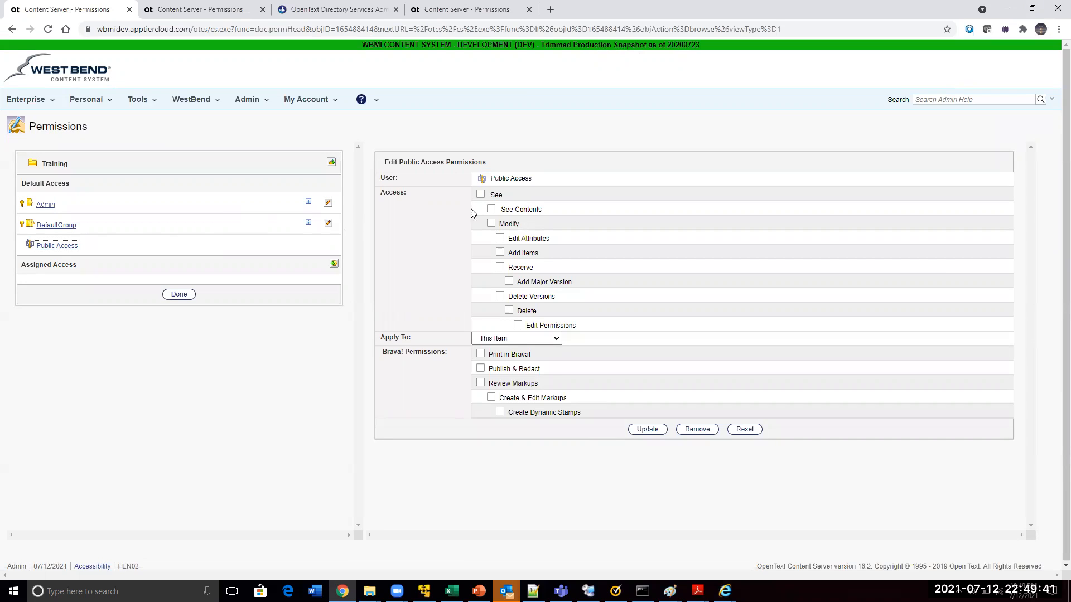
pyautogui.click(492, 210)
pyautogui.click(744, 430)
# Start granting assigned access to the Training folder and find the new user by last name
pyautogui.click(334, 265)
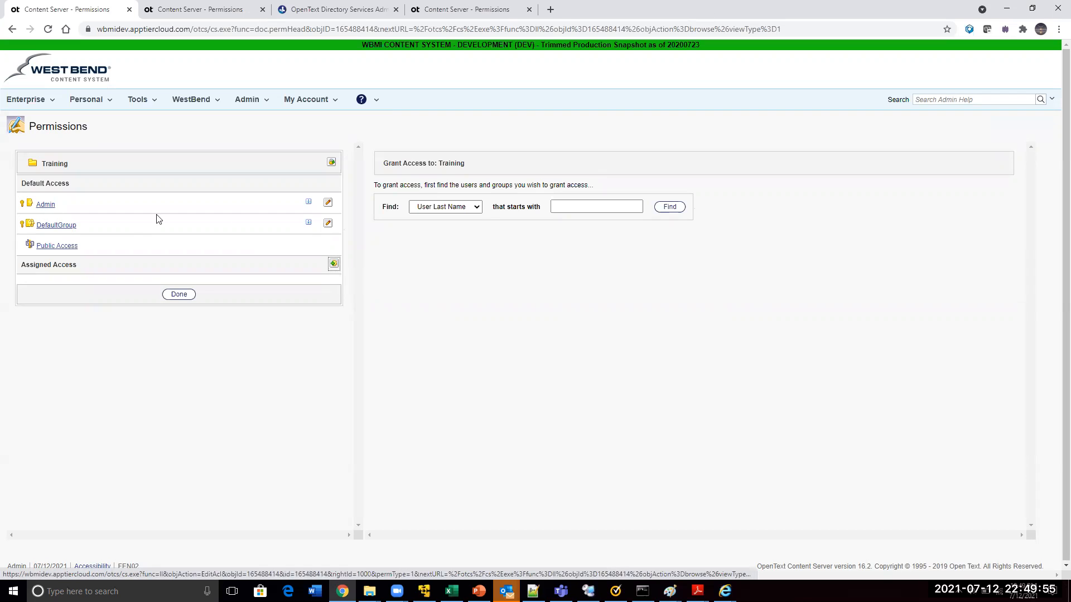
pyautogui.click(441, 207)
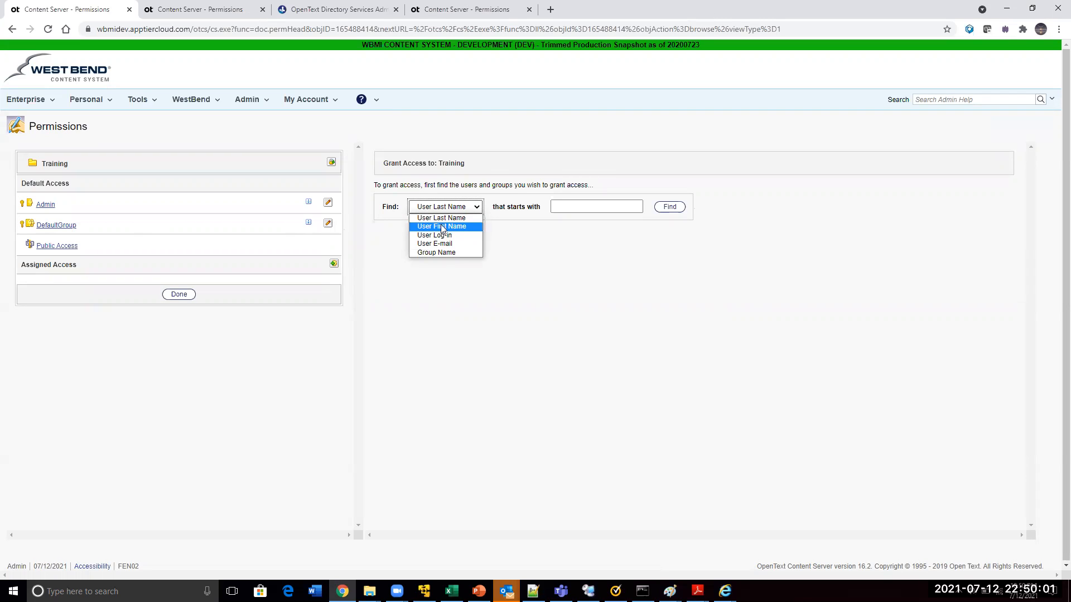
pyautogui.click(439, 218)
pyautogui.click(562, 201)
pyautogui.write('Azzi')
pyautogui.press('BackSpace')
pyautogui.write('i')
pyautogui.click(572, 237)
pyautogui.click(668, 208)
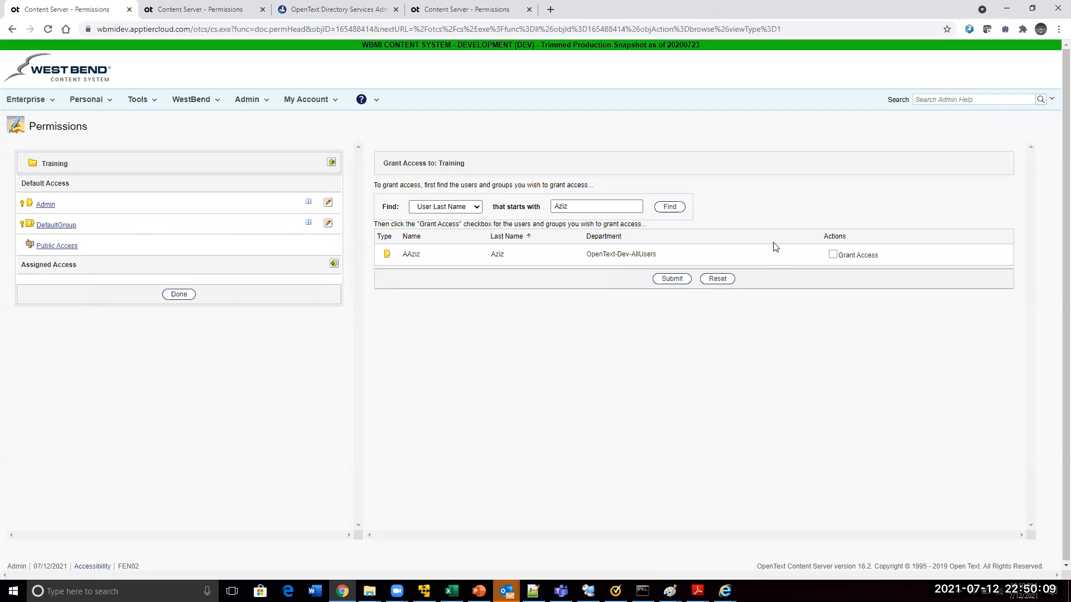
# Grant the found user access to the Training folder with the See permission
pyautogui.click(833, 255)
pyautogui.click(679, 280)
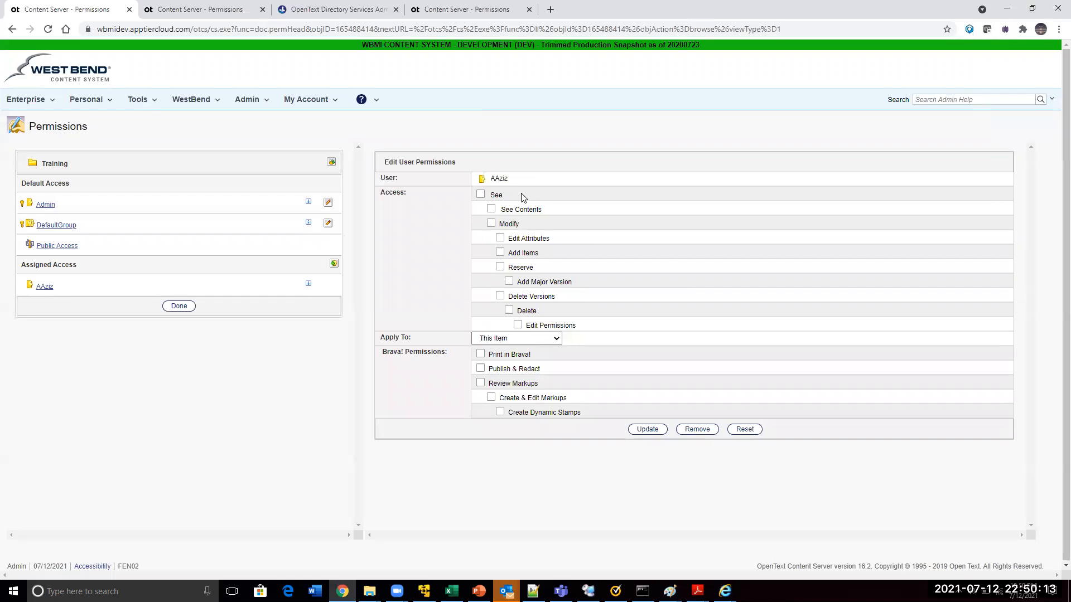
pyautogui.click(480, 194)
pyautogui.click(655, 431)
# Switch to the new user's session in Internet Explorer, reload the Training folder, and request its properties by changing open to info in the address
pyautogui.hotkey('alt', 'Tab')
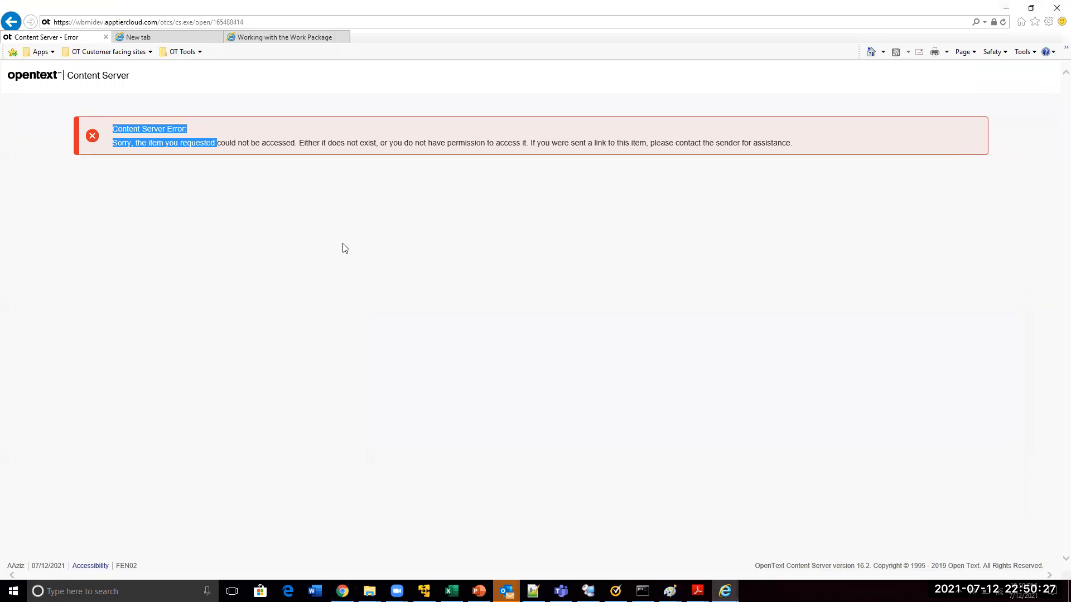
pyautogui.press('F5')
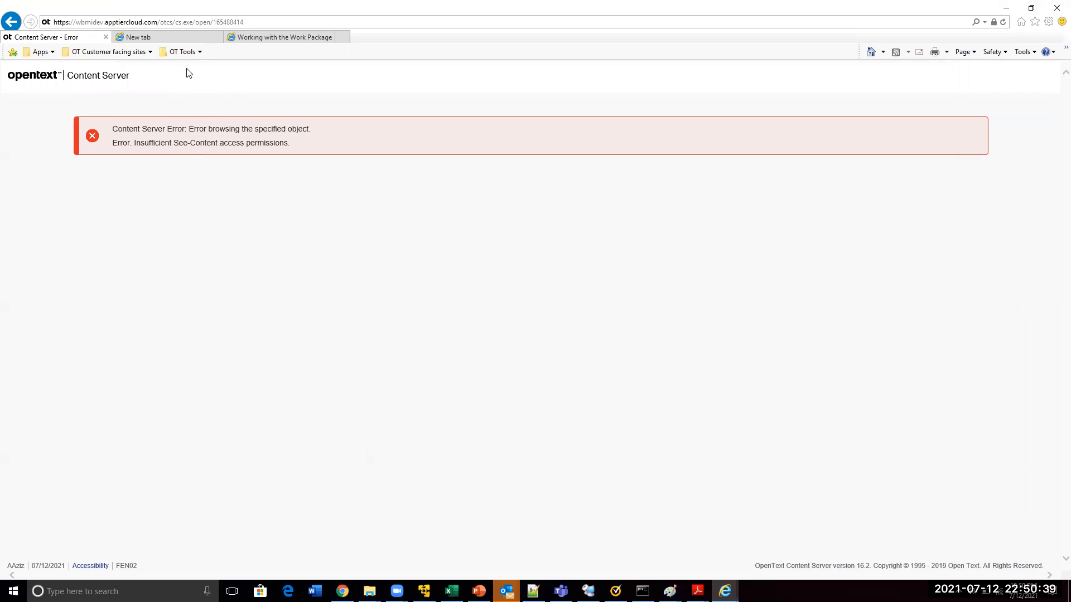
pyautogui.click(476, 21)
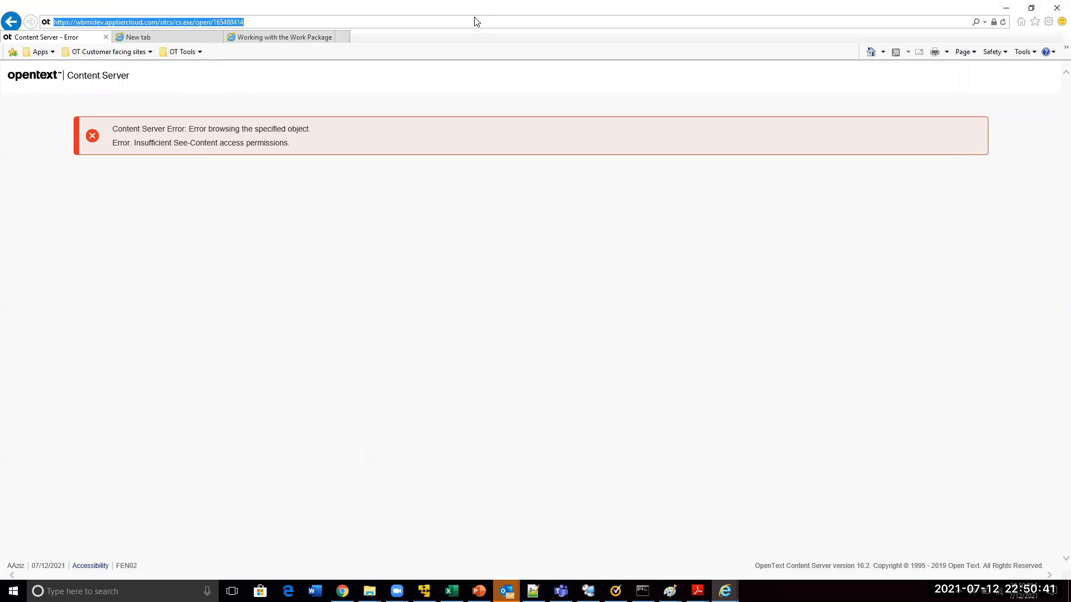
pyautogui.doubleClick(203, 23)
pyautogui.write('info')
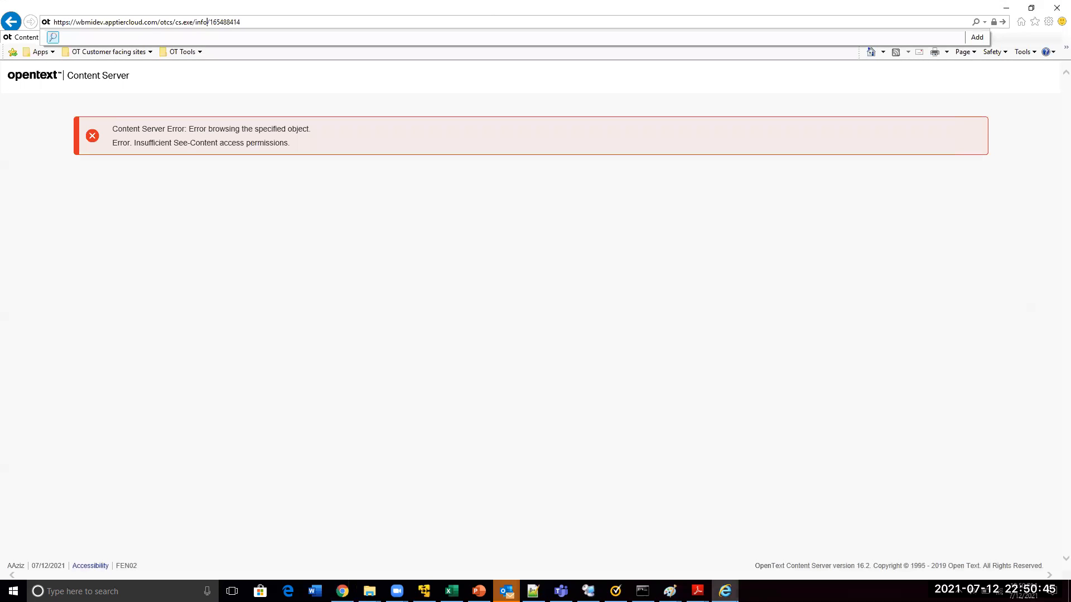
pyautogui.press('Return')
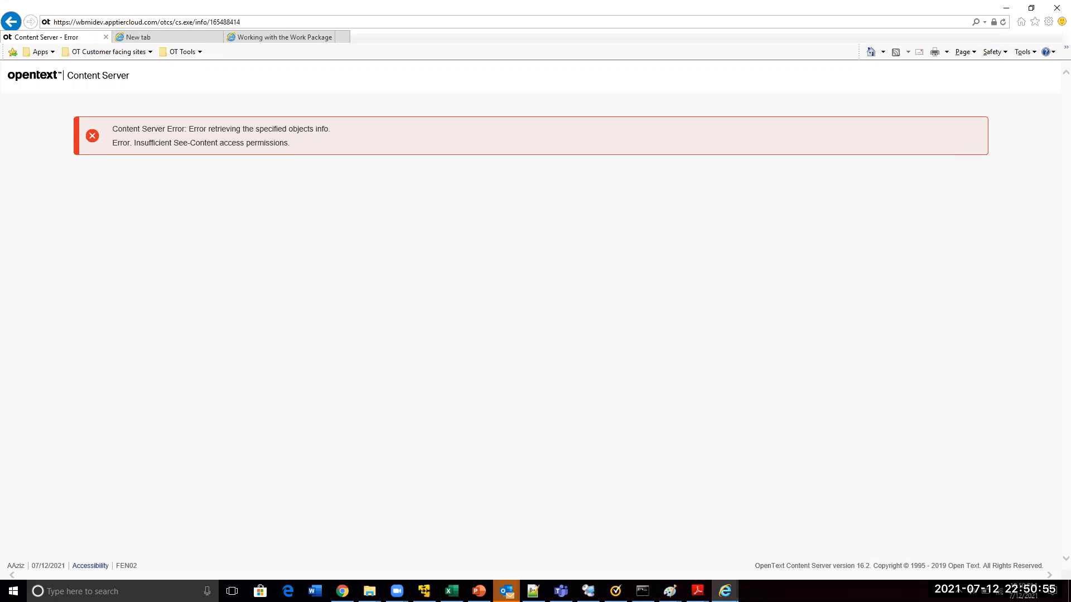
# Switch to the Admin session in Chrome and add the See Contents permission for the new user on the Training folder
pyautogui.hotkey('alt', 'Tab')
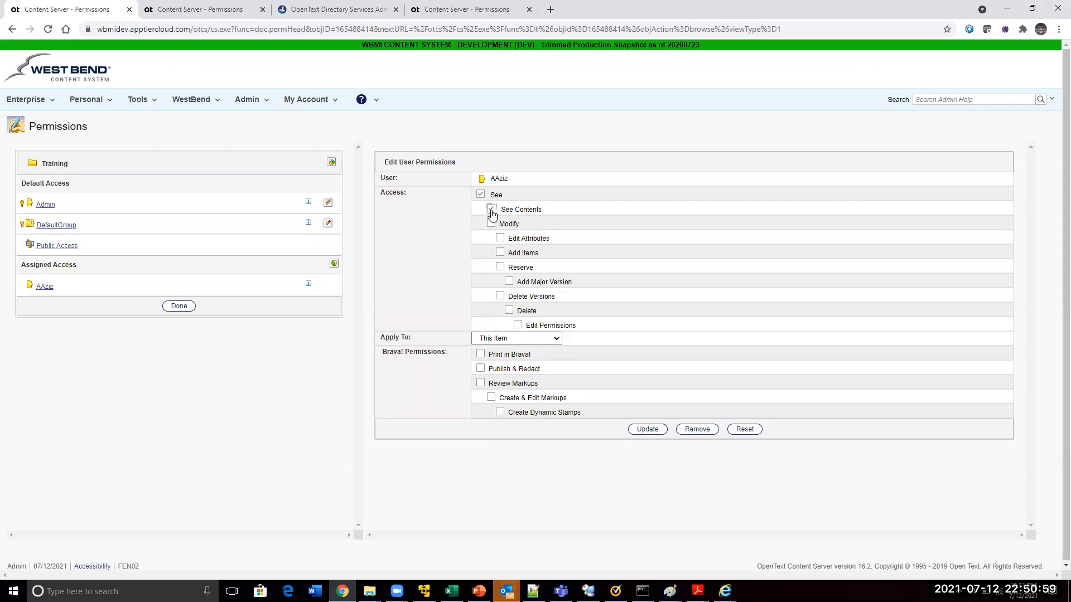
pyautogui.click(642, 431)
# Switch to the new user's session in Internet Explorer, reload the Training folder's properties page, and review the folder's available actions and property categories
pyautogui.hotkey('alt', 'Tab')
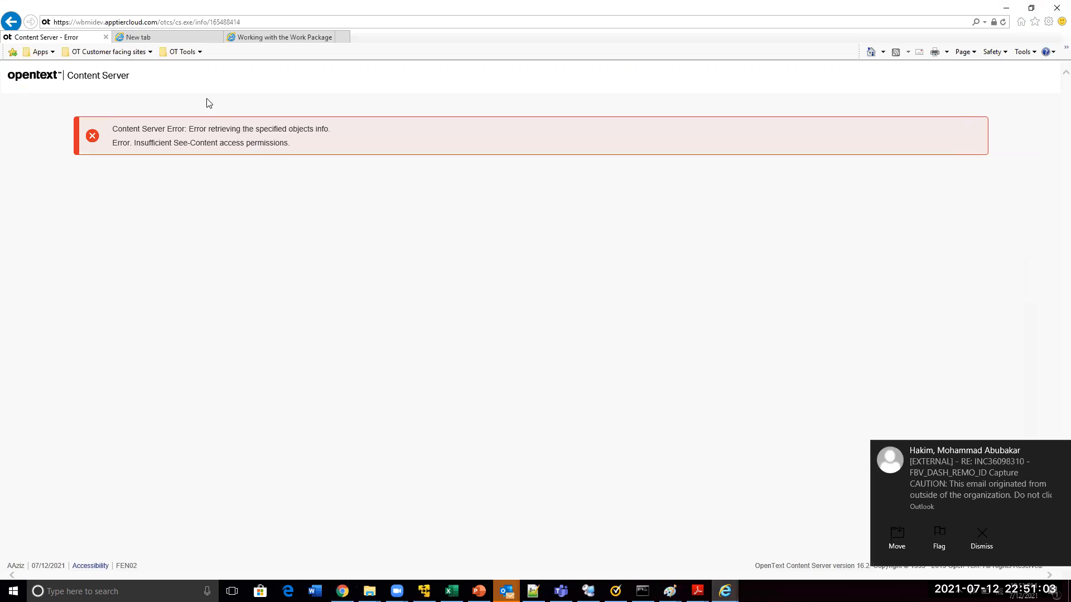
pyautogui.press('F5')
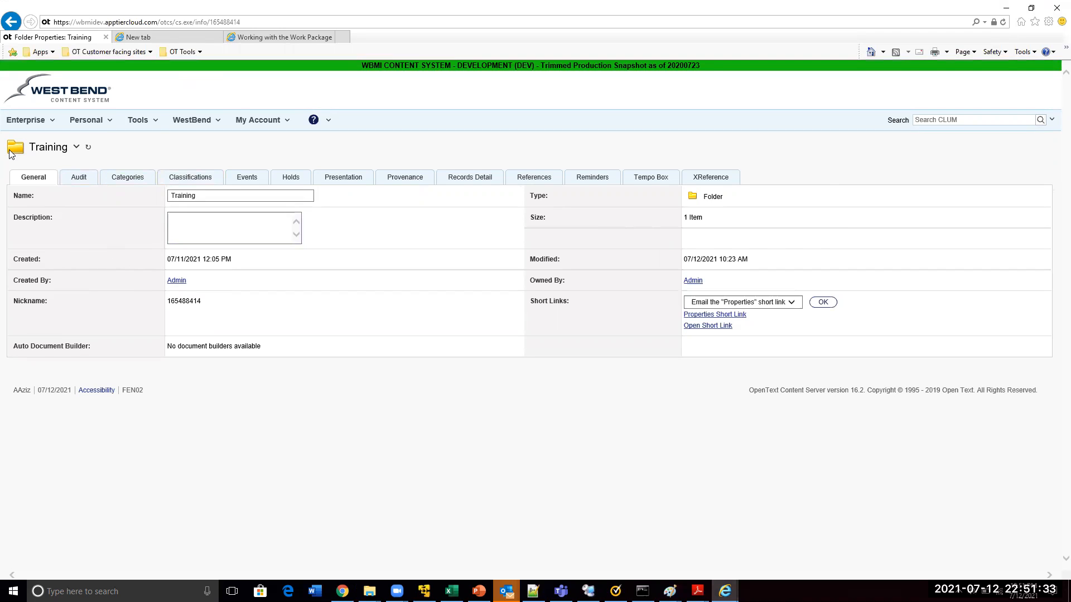
pyautogui.click(76, 149)
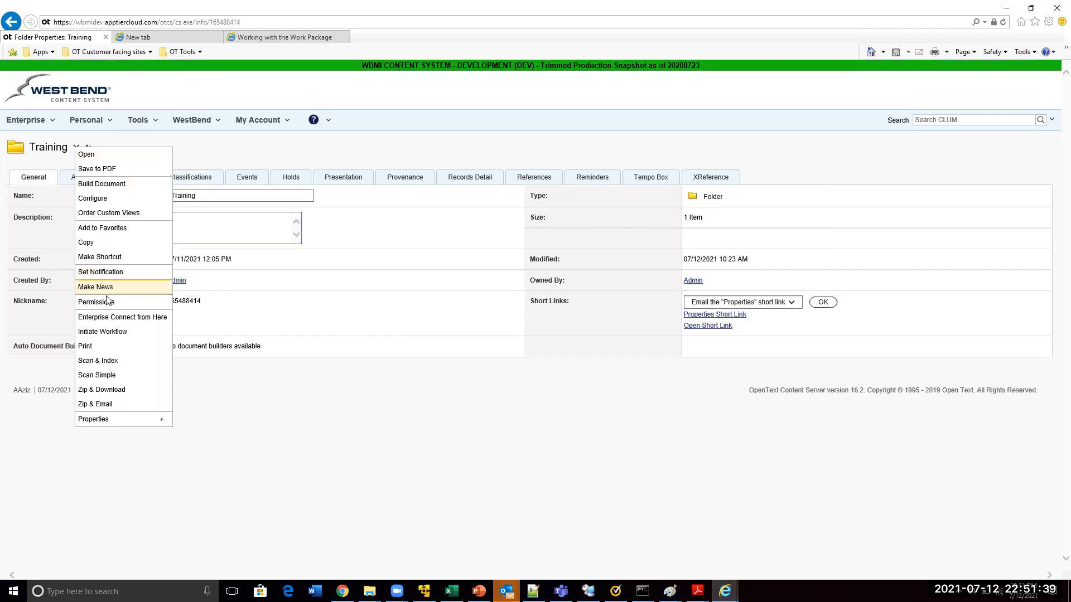
pyautogui.moveTo(115, 423)
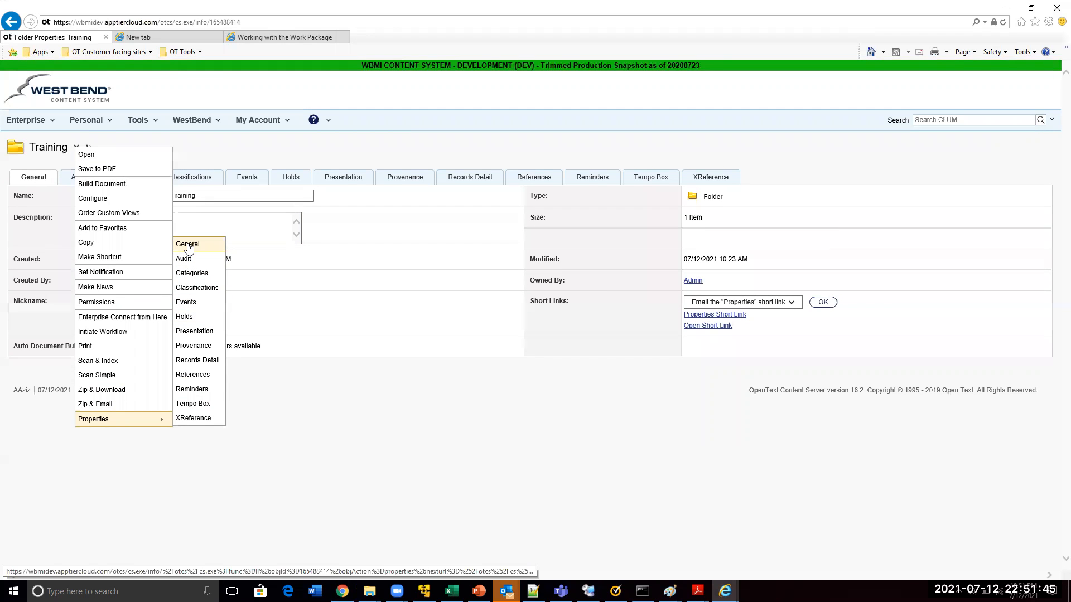
pyautogui.click(302, 288)
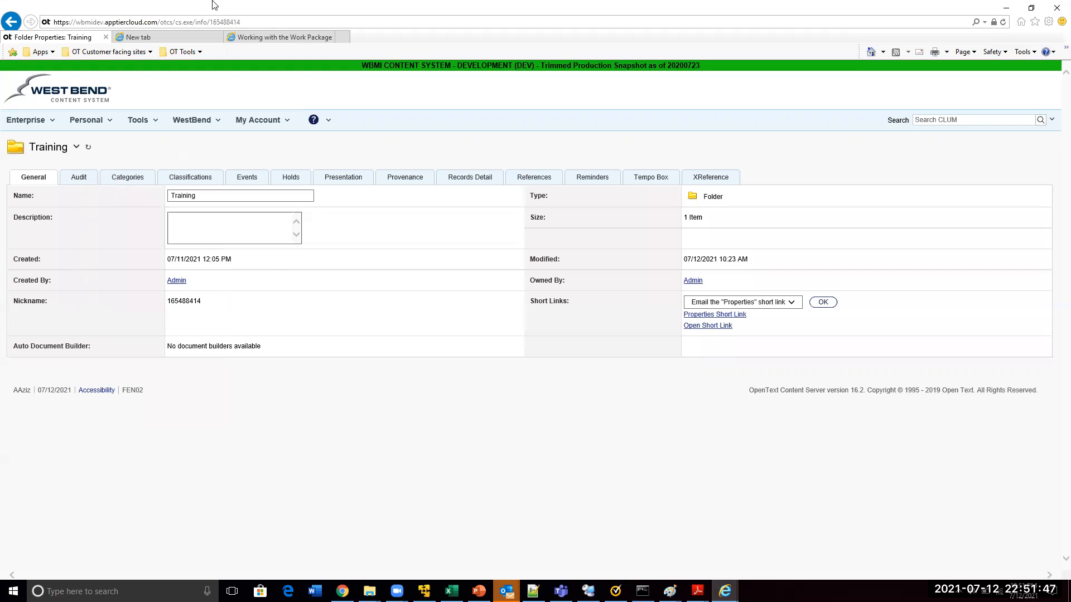
pyautogui.hotkey('alt', 'd')
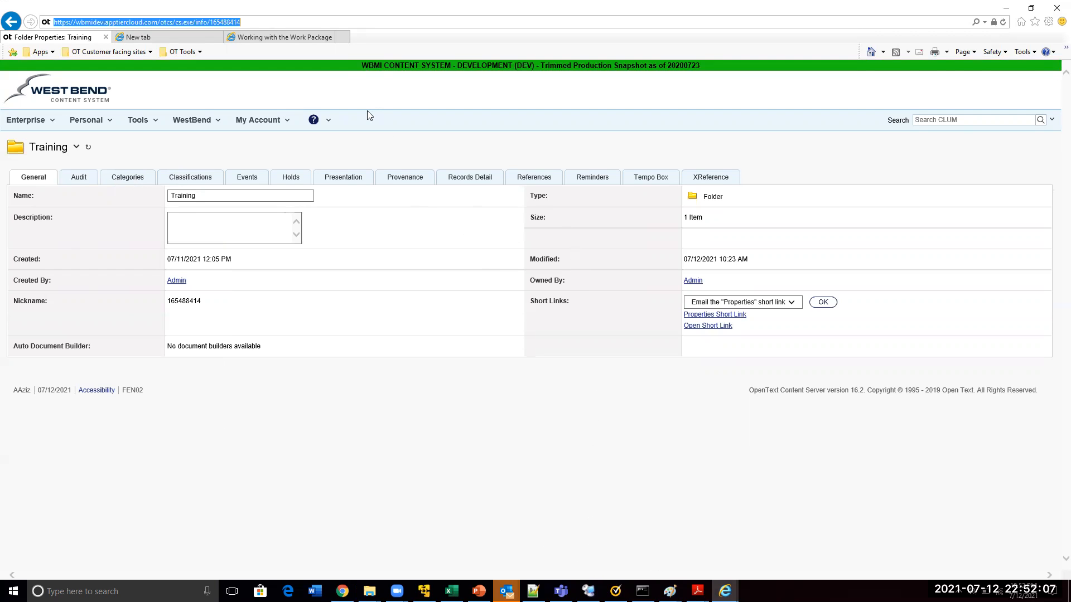
pyautogui.click(471, 18)
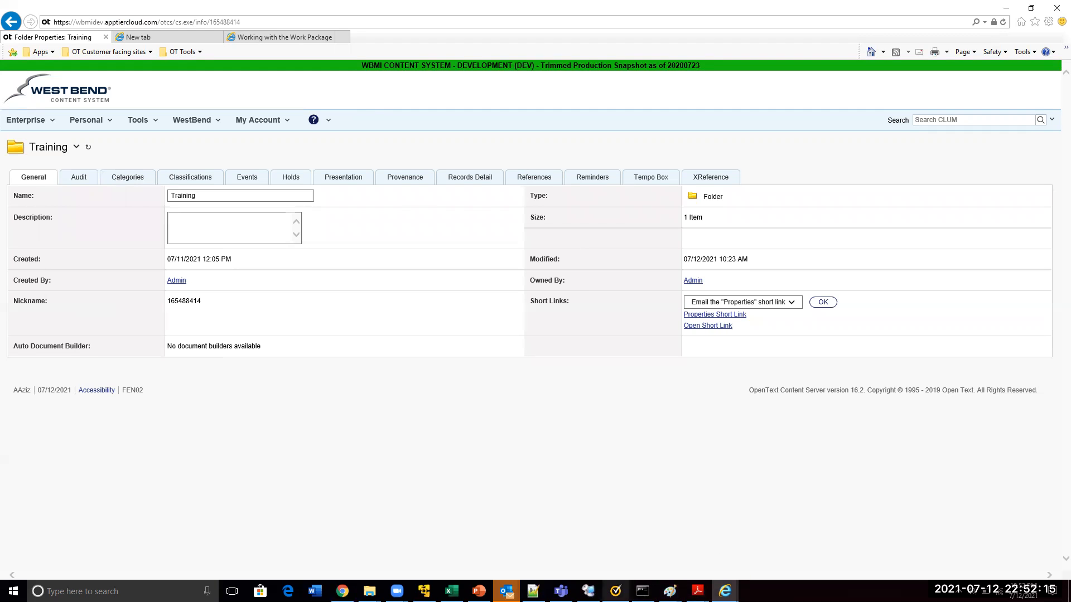
# Switch to the schema workbook in Excel and filter the TABLE_NAME (16.2) column to show only DTreeCore
pyautogui.click(452, 591)
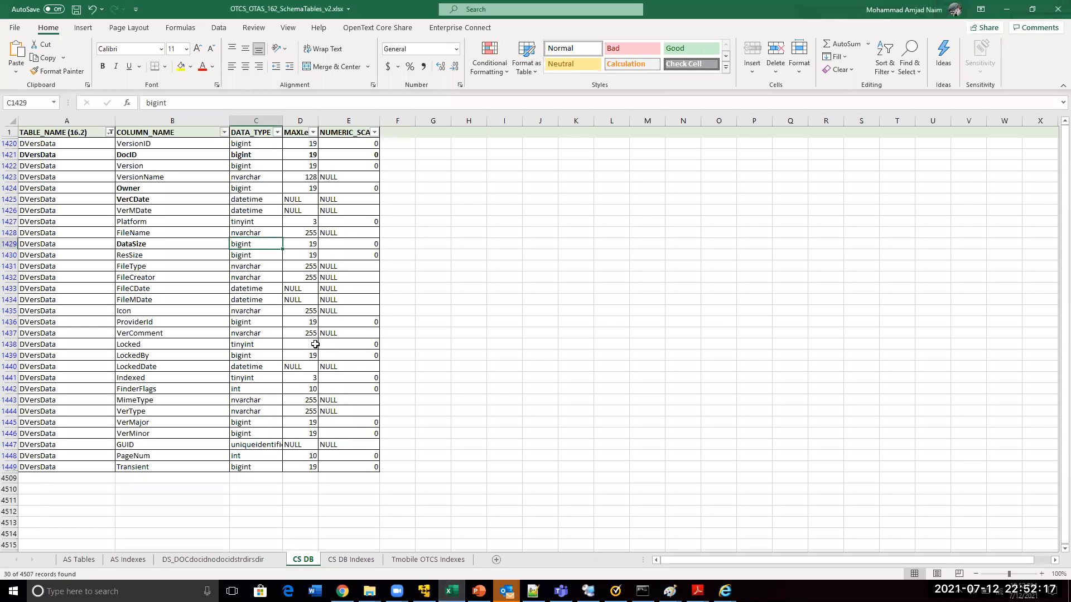
pyautogui.click(52, 155)
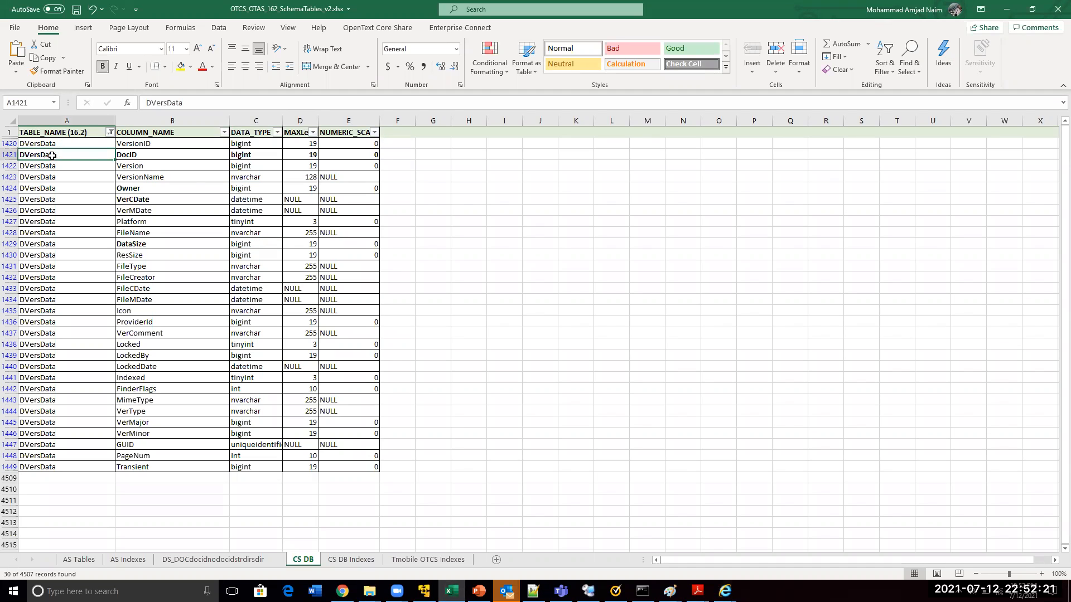
pyautogui.click(110, 132)
pyautogui.click(63, 250)
pyautogui.write('Dtreecore')
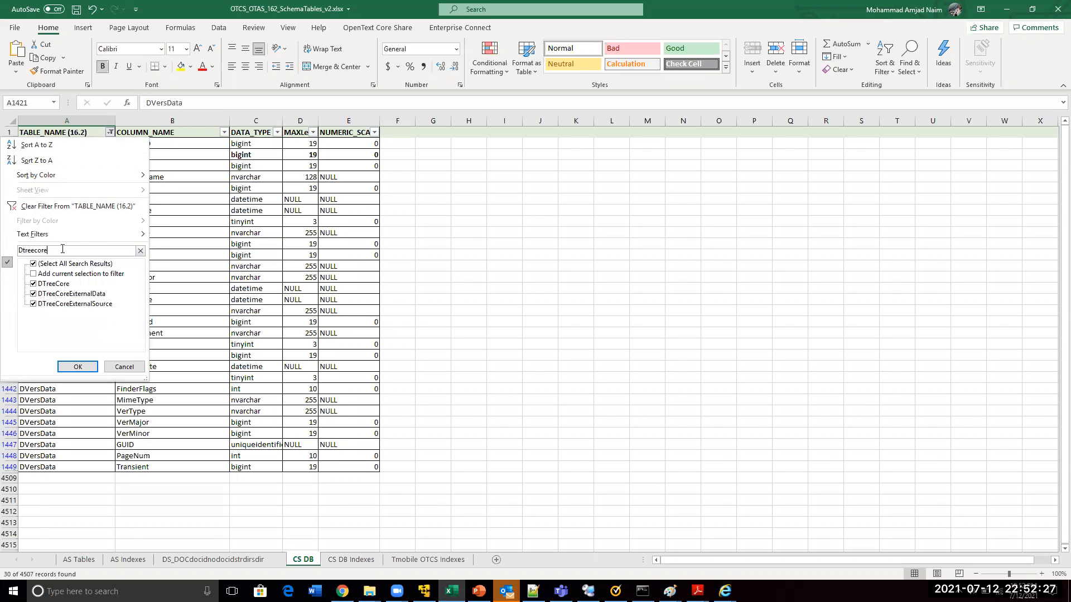
pyautogui.click(33, 294)
pyautogui.click(33, 304)
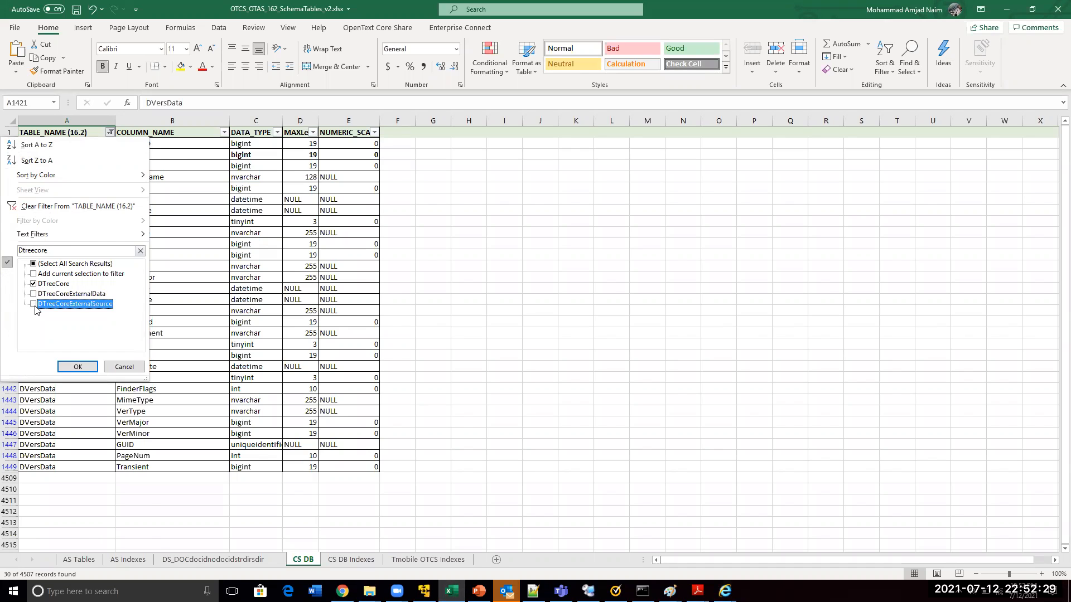
pyautogui.press('Return')
# Bold the first DTreeCore table name and the DataID column name in the filtered list
pyautogui.click(51, 146)
pyautogui.hotkey('ctrl', 'b')
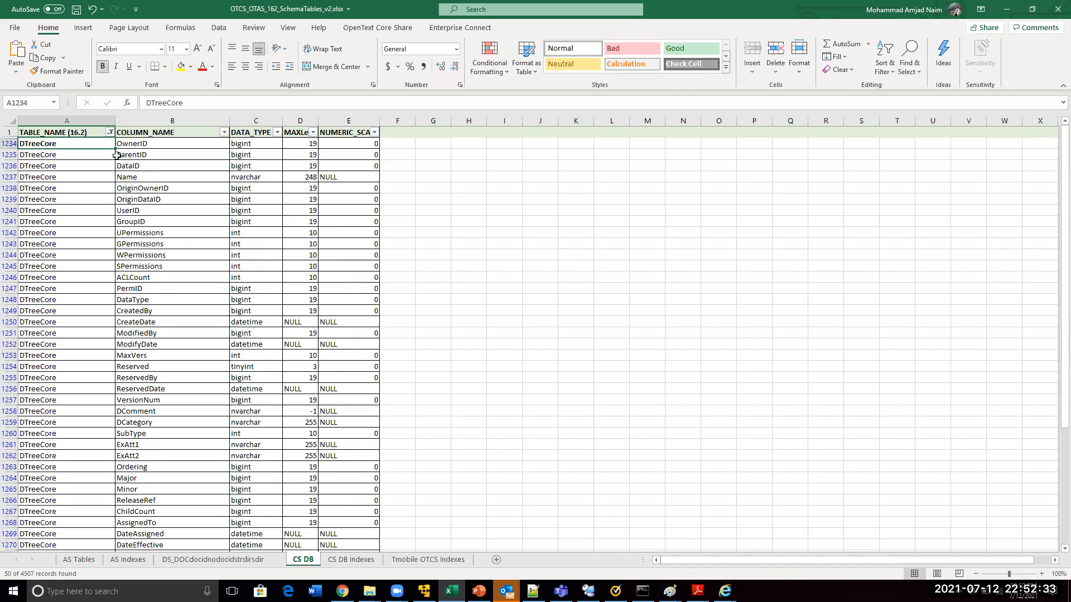
pyautogui.click(143, 167)
pyautogui.hotkey('ctrl', 'b')
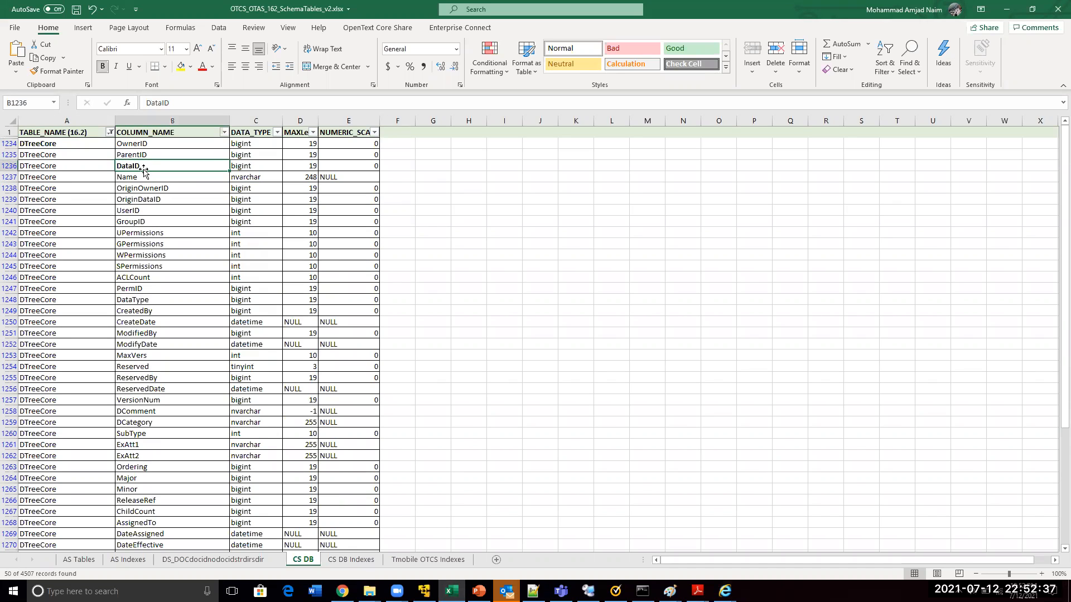
# Compare the Training folder's nickname and name in Internet Explorer with the schema, and bold the Name entry in the workbook
pyautogui.hotkey('alt', 'Tab')
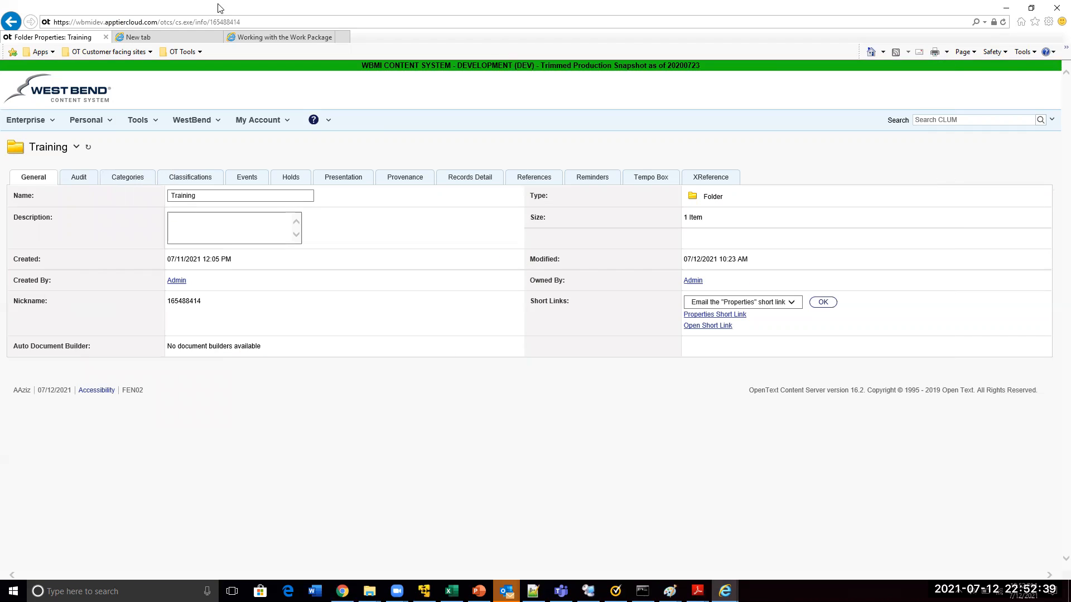
pyautogui.doubleClick(179, 304)
pyautogui.hotkey('alt', 'Tab')
pyautogui.click(133, 176)
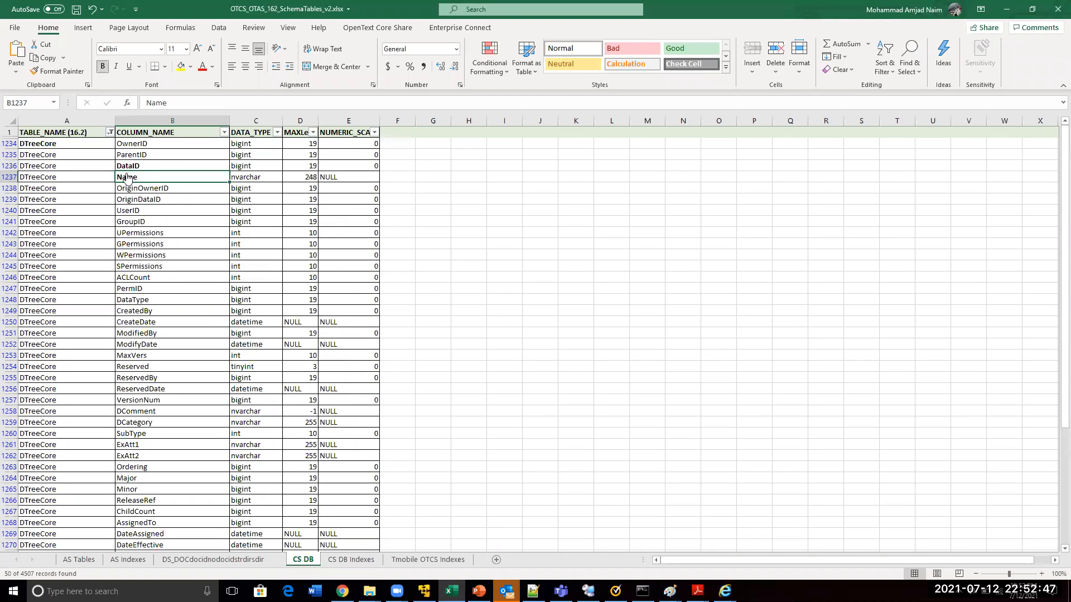
pyautogui.hotkey('alt', 'Tab')
pyautogui.hotkey('alt', 'Tab')
# Bold the SubType column name in the DTreeCore list and match it to the folder's Type value on the properties page
pyautogui.click(140, 213)
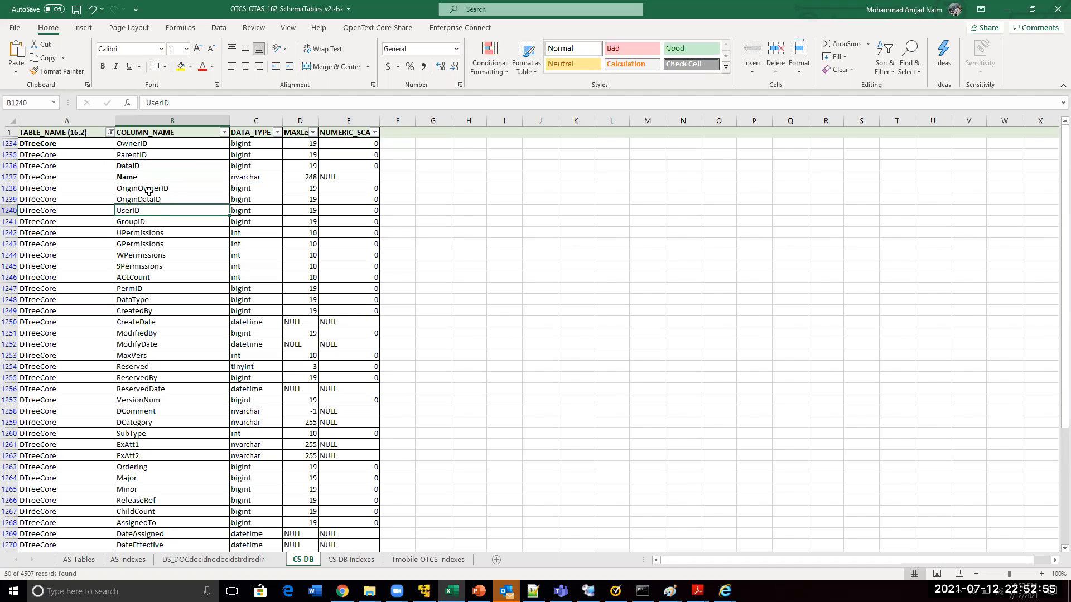
pyautogui.click(133, 147)
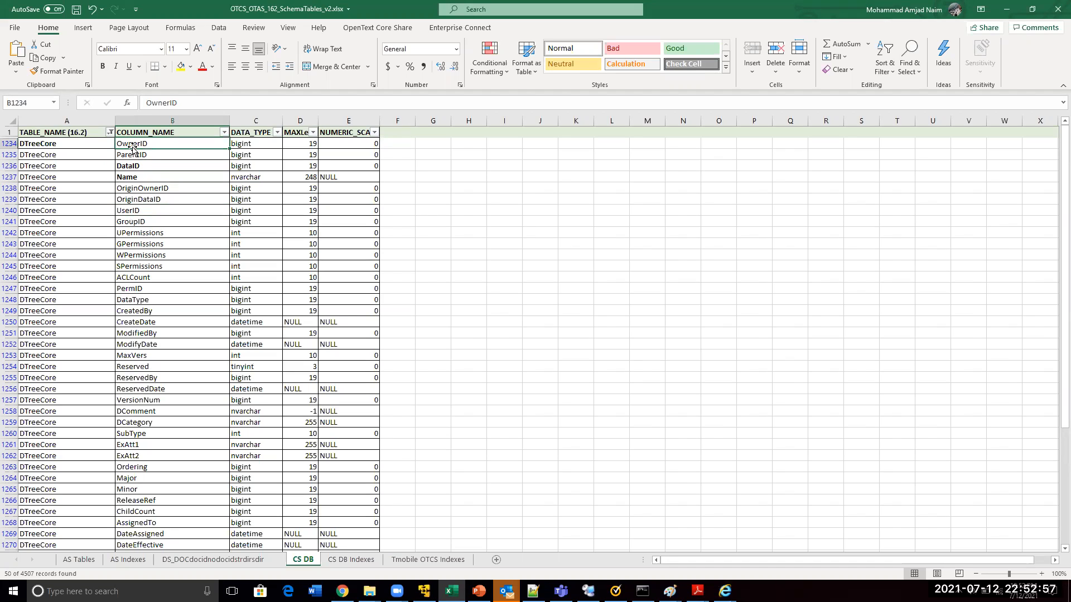
pyautogui.hotkey('alt', 'Tab')
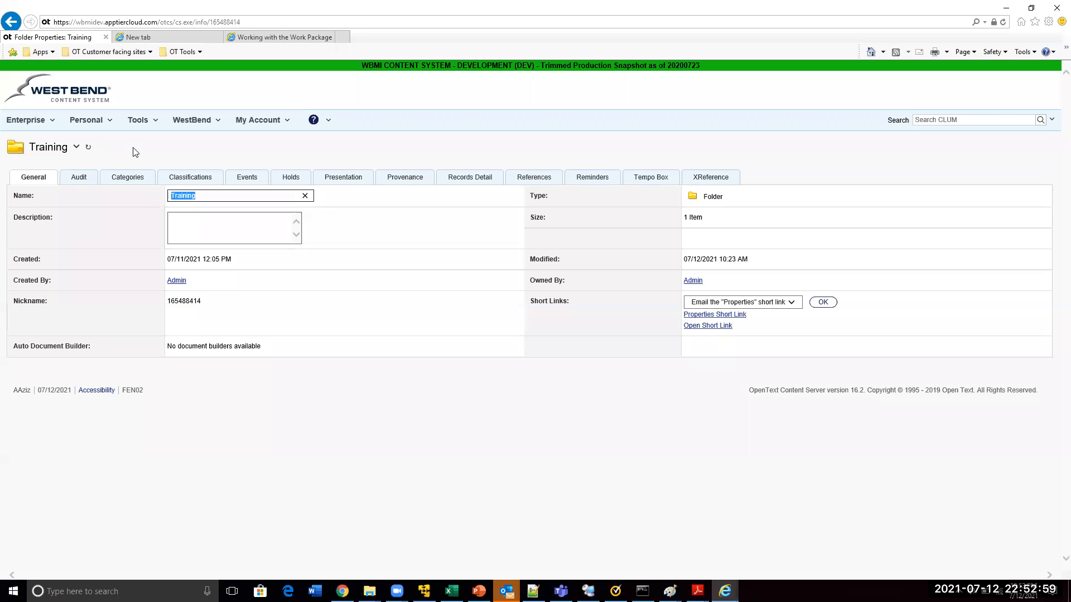
pyautogui.hotkey('alt', 'Tab')
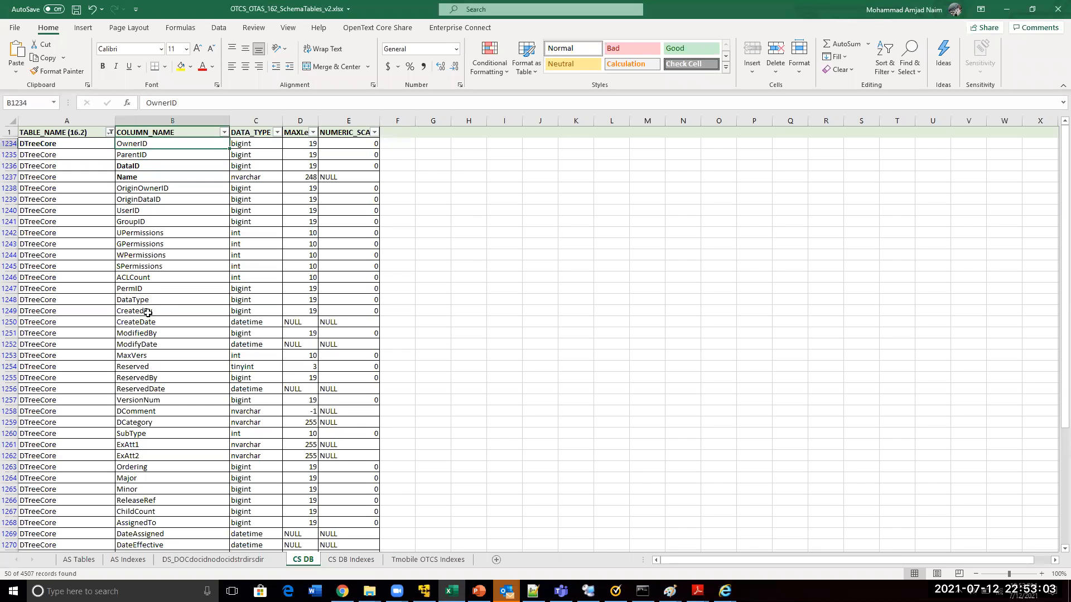
pyautogui.click(137, 437)
pyautogui.hotkey('ctrl', 'b')
pyautogui.hotkey('alt', 'Tab')
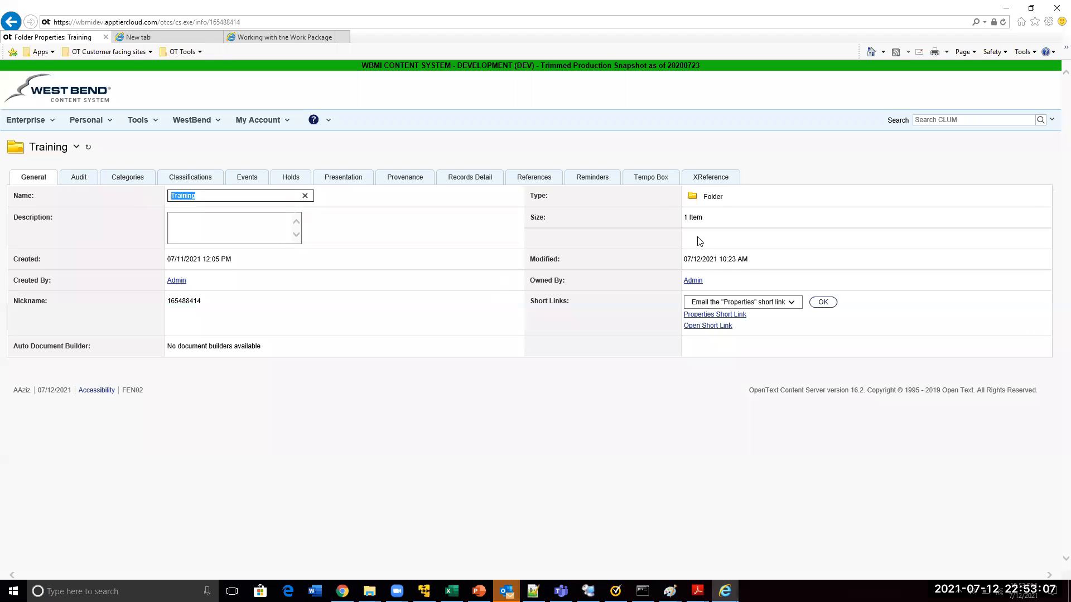
pyautogui.doubleClick(713, 197)
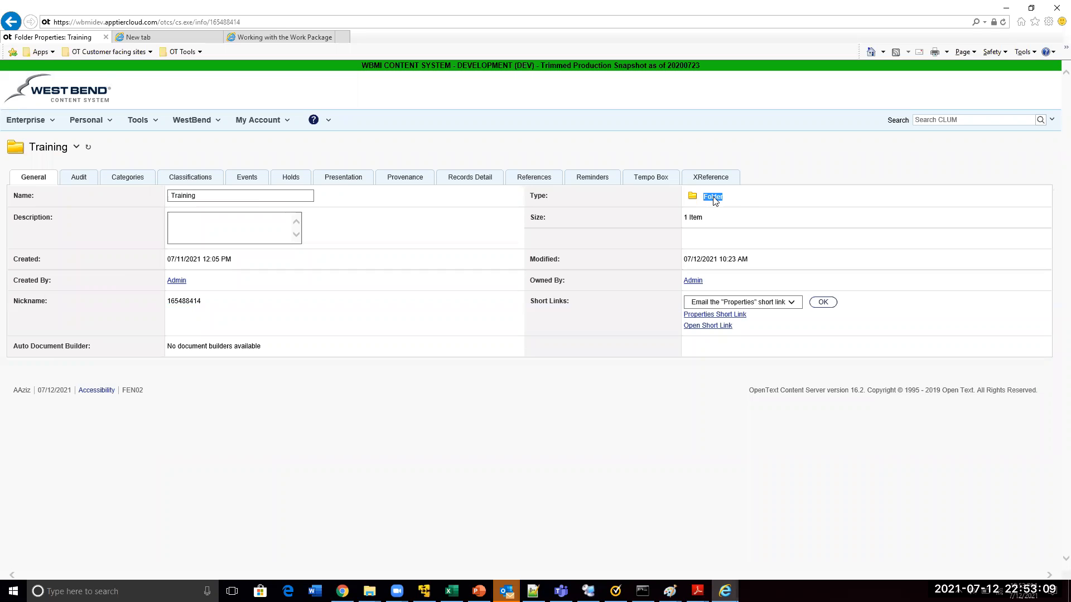
pyautogui.hotkey('alt', 'Tab')
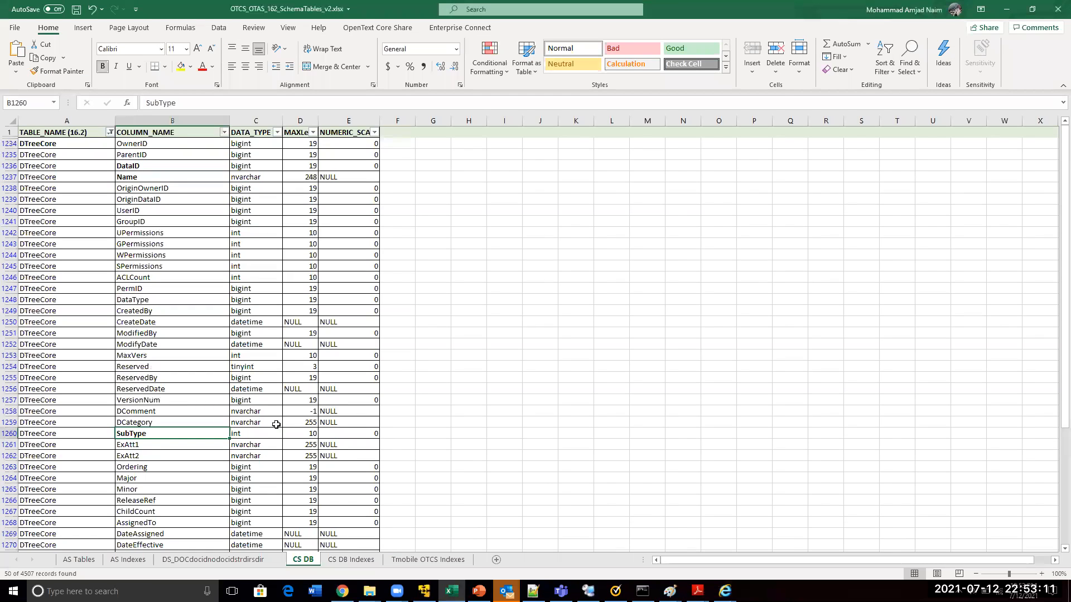
# Note the subtype codes beside the SubType row: 0 in F1260 under Folder and 144 in G1260 under Doc
pyautogui.click(397, 434)
pyautogui.write('0')
pyautogui.press('Tab')
pyautogui.write('14')
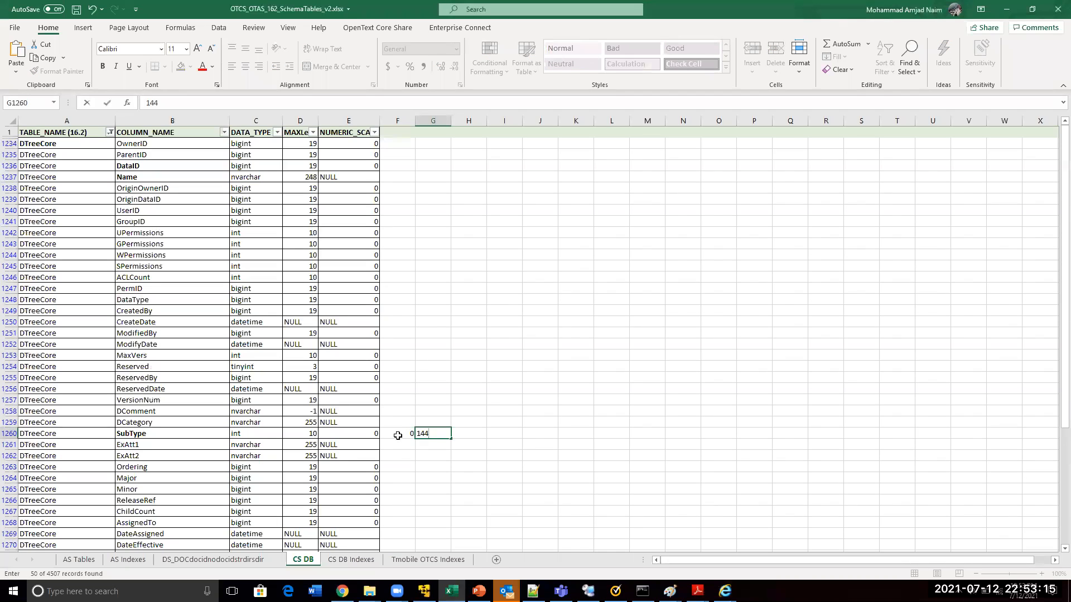
pyautogui.click(398, 434)
pyautogui.click(403, 424)
pyautogui.write('Folder')
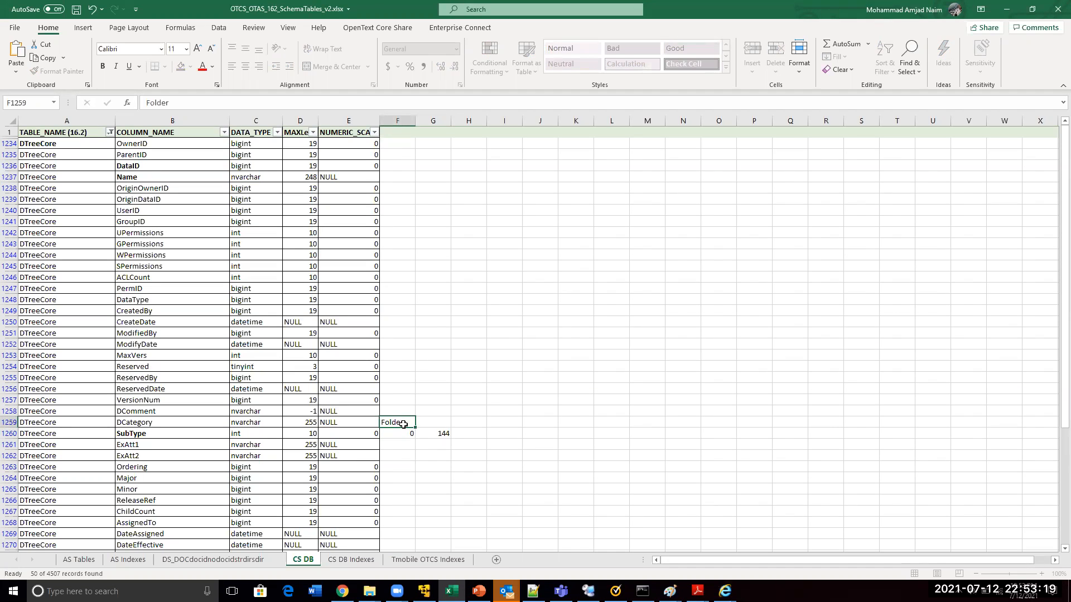
pyautogui.press('Tab')
pyautogui.write('Doc')
pyautogui.moveTo(412, 482); pyautogui.dragTo(433, 480)
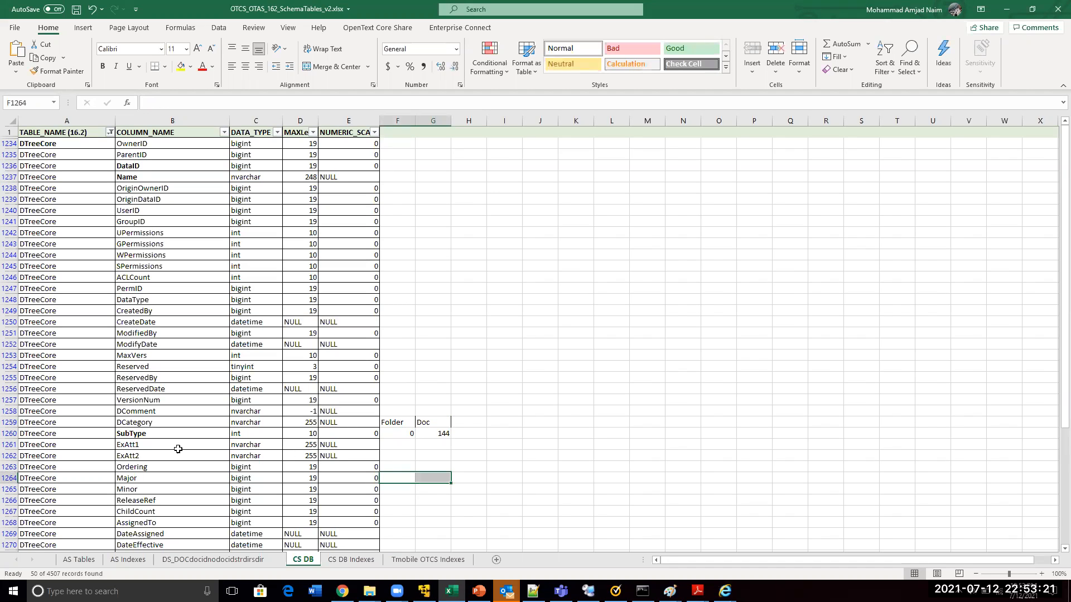
pyautogui.click(131, 433)
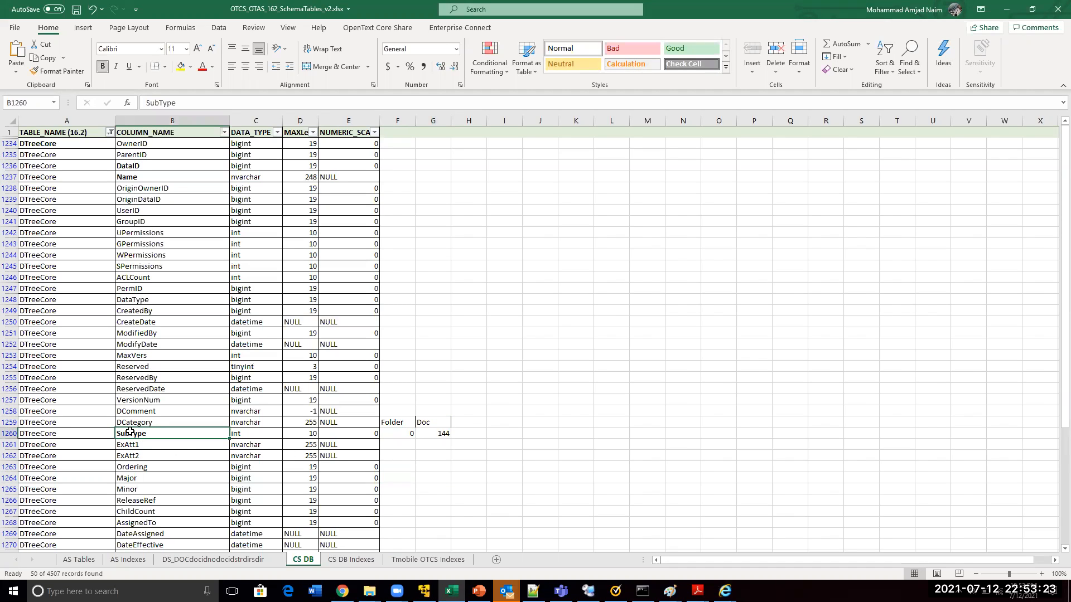
# Bold the VersionNum, ModifiedBy and ModifyDate column names, checking them against the Training folder's properties page
pyautogui.click(141, 402)
pyautogui.hotkey('ctrl', 'b')
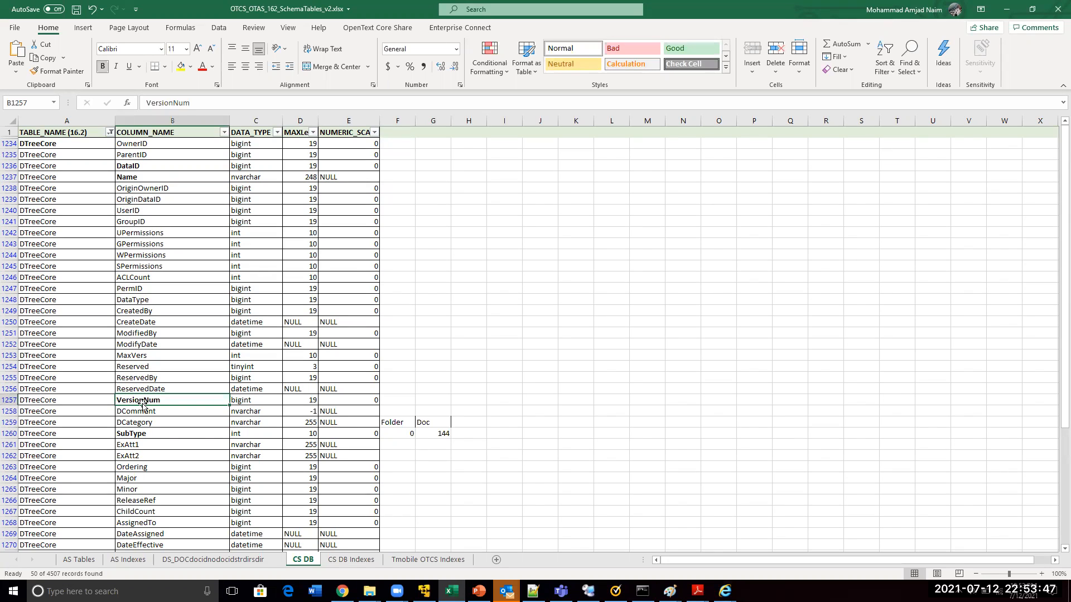
pyautogui.hotkey('alt', 'Tab')
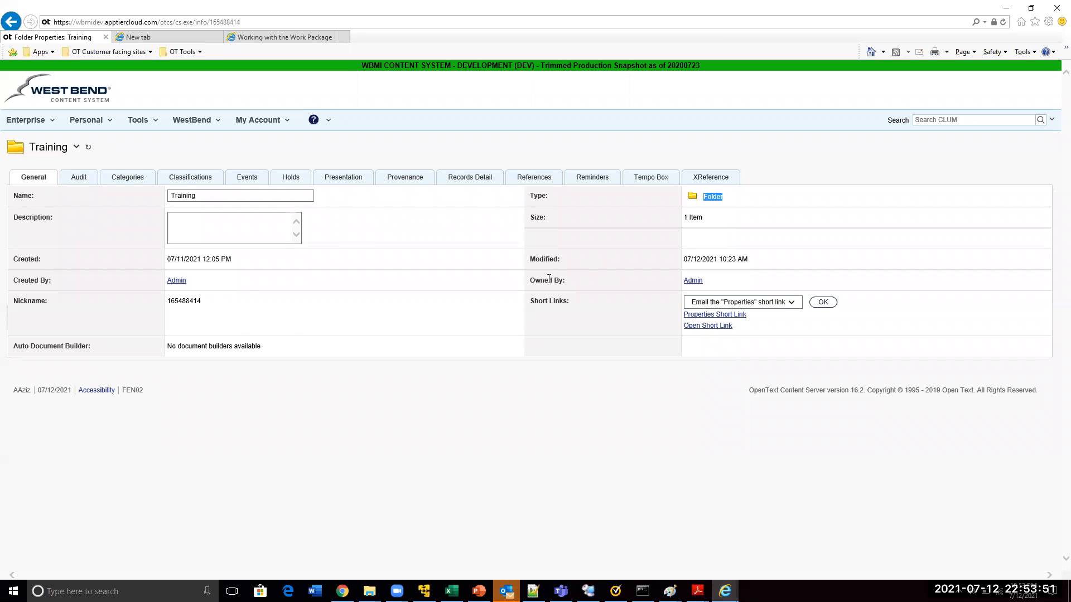
pyautogui.hotkey('alt', 'Tab')
pyautogui.click(146, 333)
pyautogui.keyDown('shift'); pyautogui.click(148, 344); pyautogui.keyUp('shift')
pyautogui.hotkey('ctrl', 'b')
# Check the Owned By field on the Training folder's properties page and bold the UserID column name in the workbook
pyautogui.hotkey('alt', 'Tab')
pyautogui.click(544, 282)
pyautogui.hotkey('alt', 'Tab')
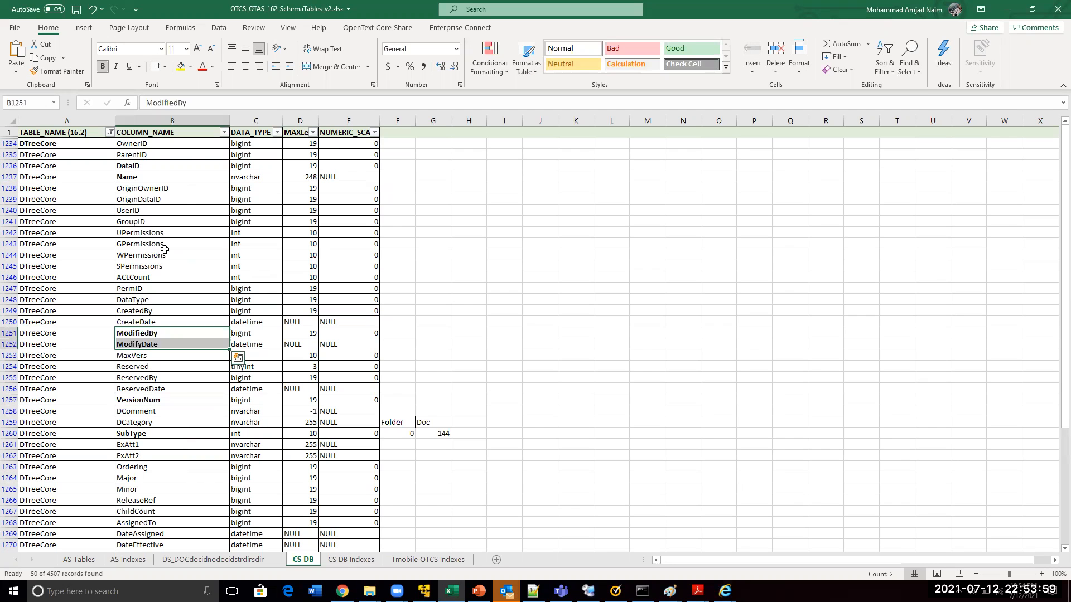
pyautogui.click(127, 210)
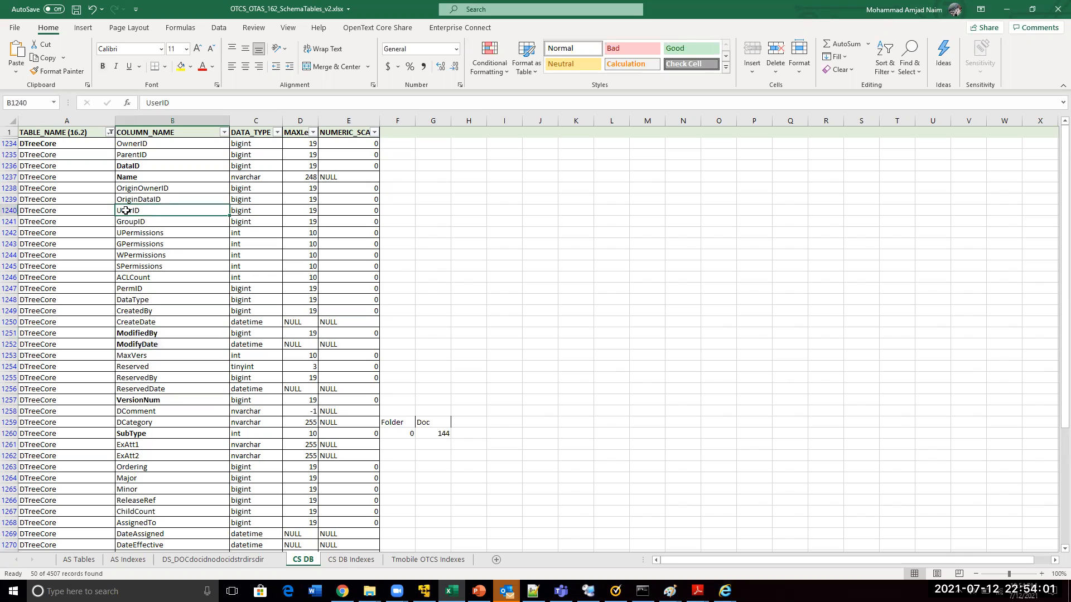
pyautogui.hotkey('ctrl', 'b')
pyautogui.hotkey('alt', 'Tab')
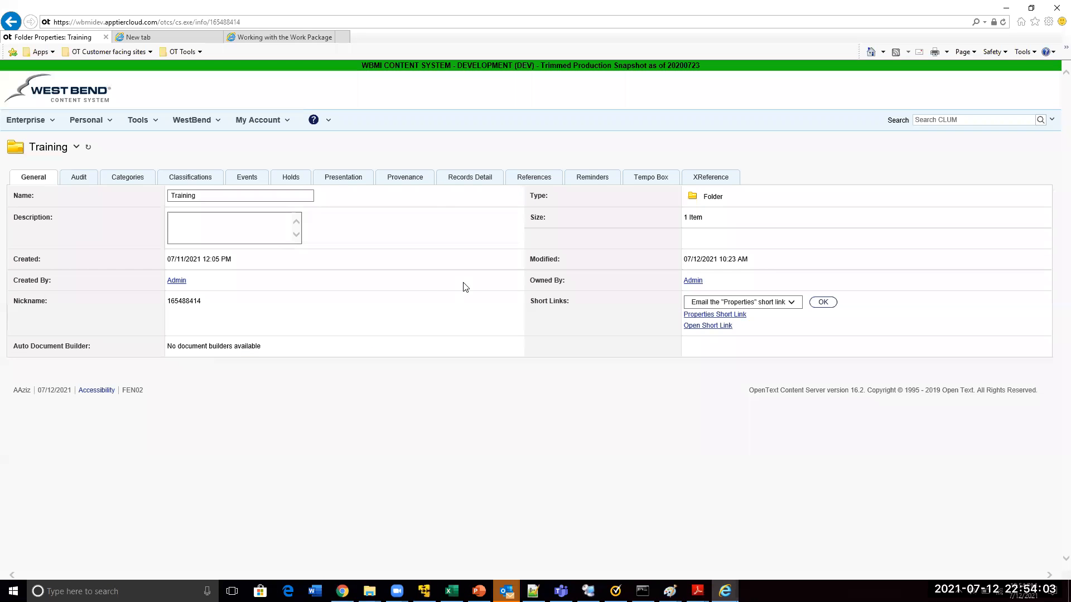
pyautogui.hotkey('alt', 'Tab')
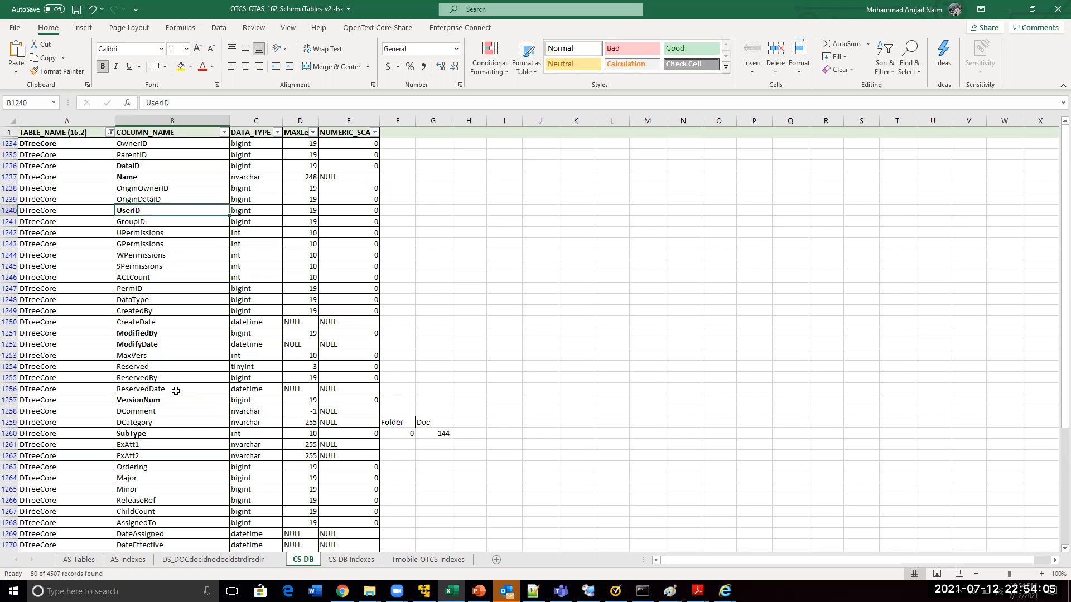
pyautogui.click(137, 275)
pyautogui.doubleClick(137, 275)
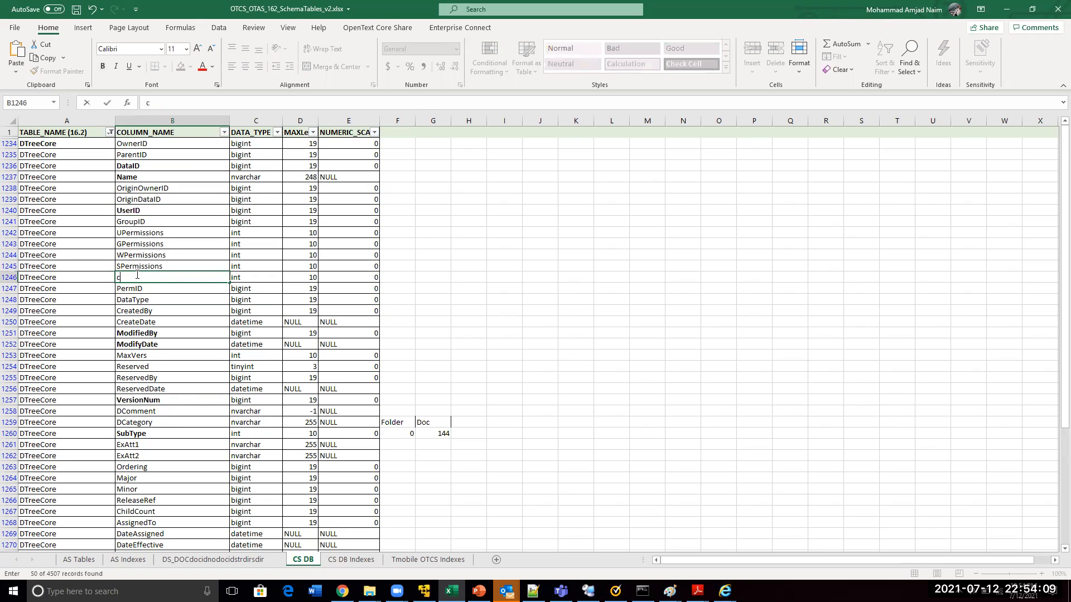
pyautogui.doubleClick(137, 275)
pyautogui.hotkey('ctrl', 'f')
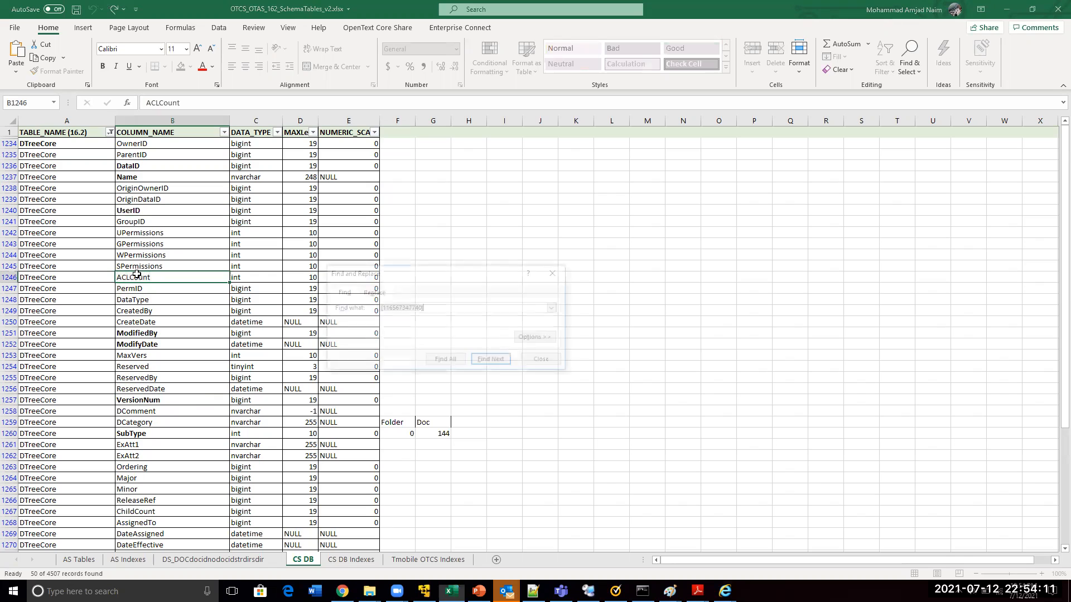
pyautogui.press('Escape')
# Bold the ChildCount column name in the DTreeCore list
pyautogui.click(139, 509)
pyautogui.hotkey('ctrl', 'b')
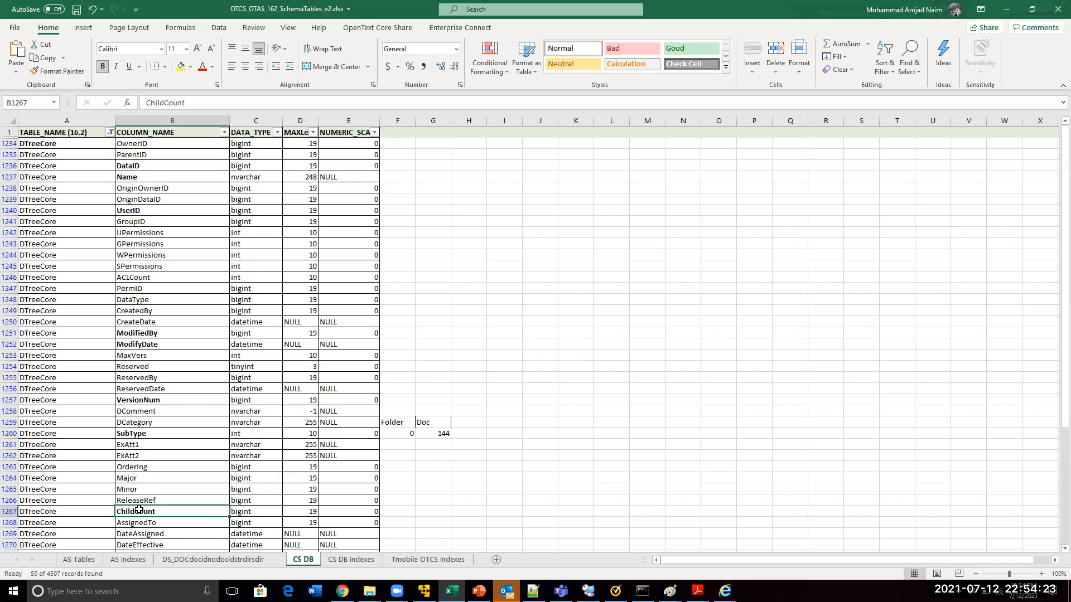
# Check the Size field on the Training folder's properties page, and open the folder in the restricted user's session
pyautogui.hotkey('alt', 'Tab')
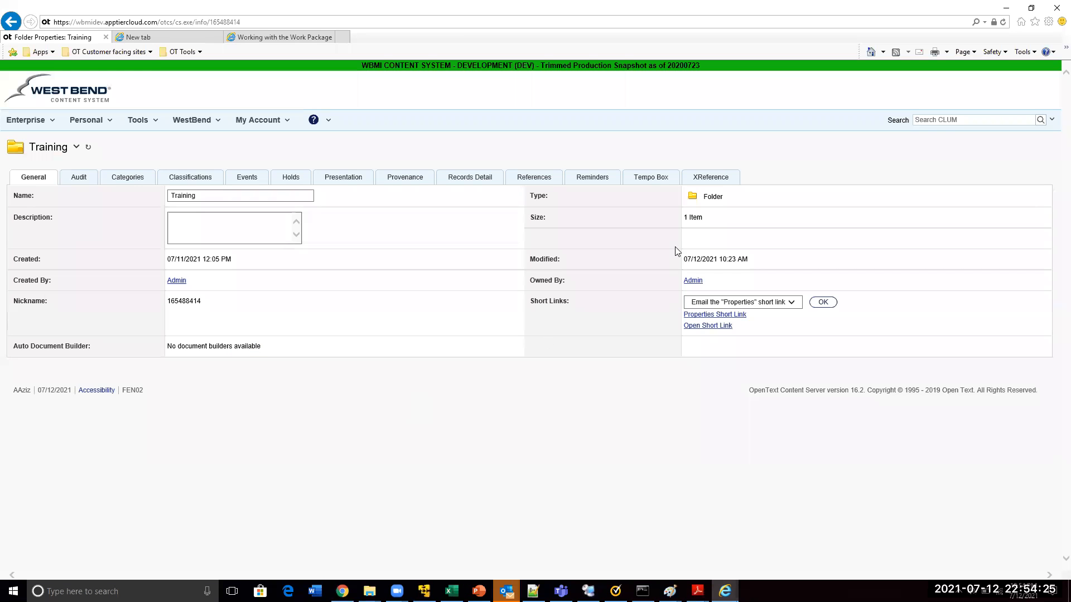
pyautogui.moveTo(708, 223); pyautogui.dragTo(681, 223)
pyautogui.hotkey('alt', 'Tab')
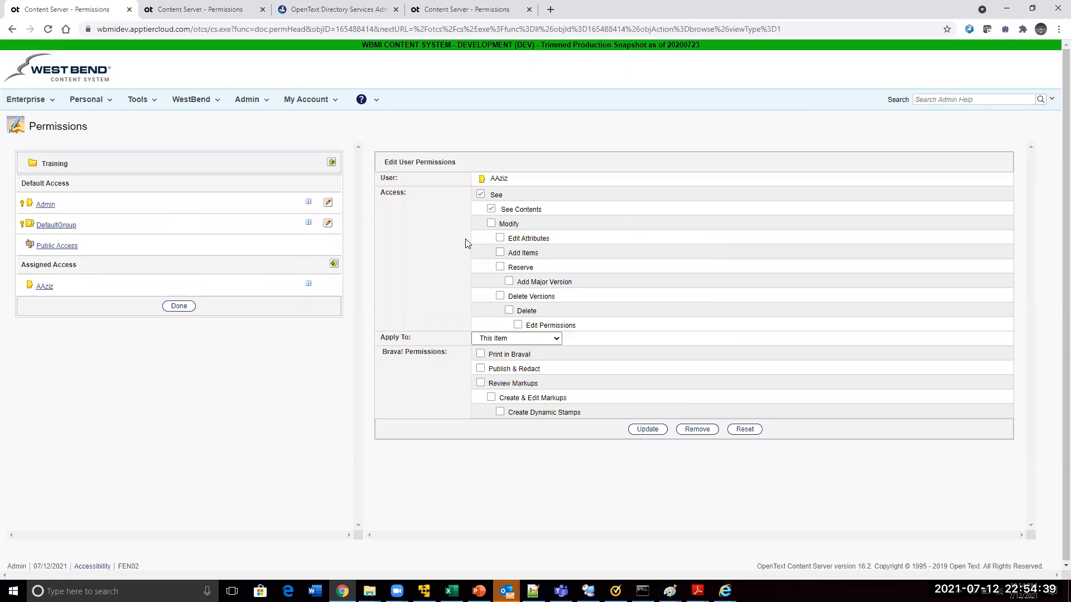
pyautogui.hotkey('alt', 'Tab')
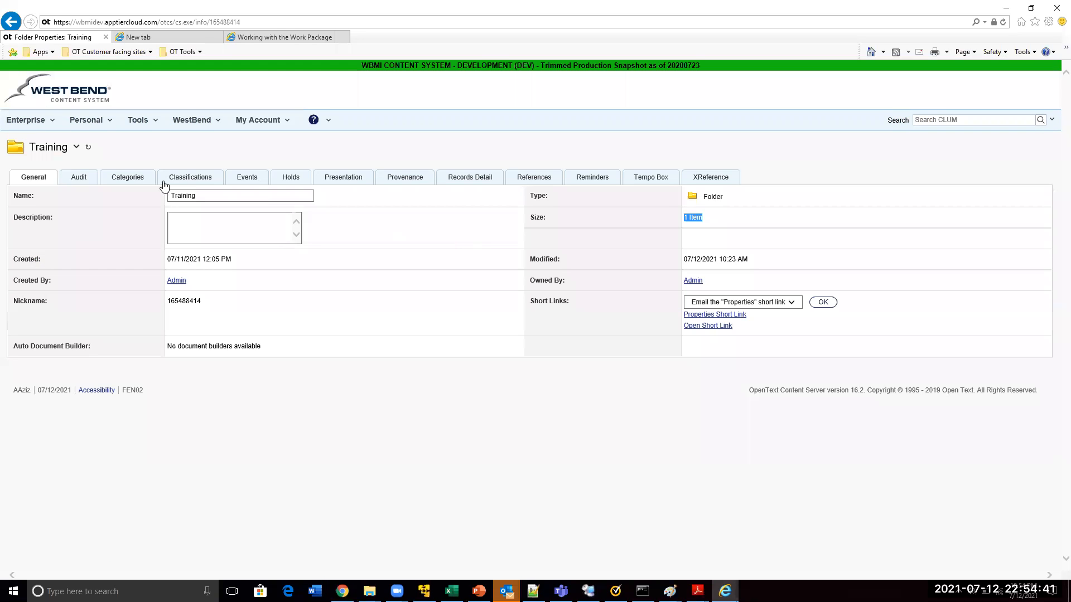
pyautogui.click(77, 150)
pyautogui.click(86, 157)
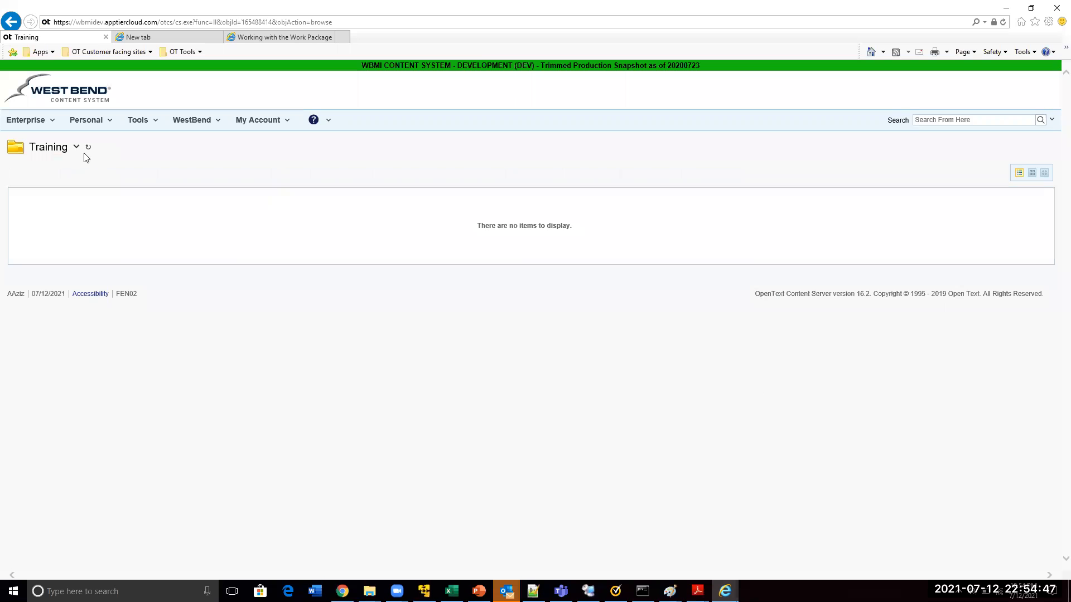
# Duplicate the admin session's Permissions page, open the Training folder in the copy, and compare its contents with the restricted user's view
pyautogui.hotkey('alt', 'Tab')
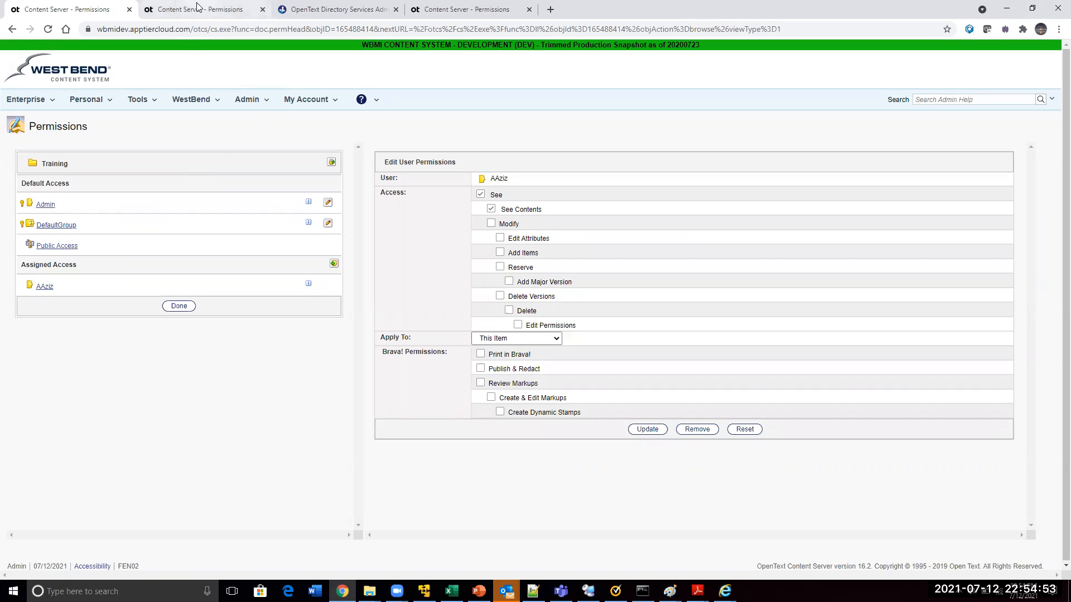
pyautogui.rightClick(78, 7)
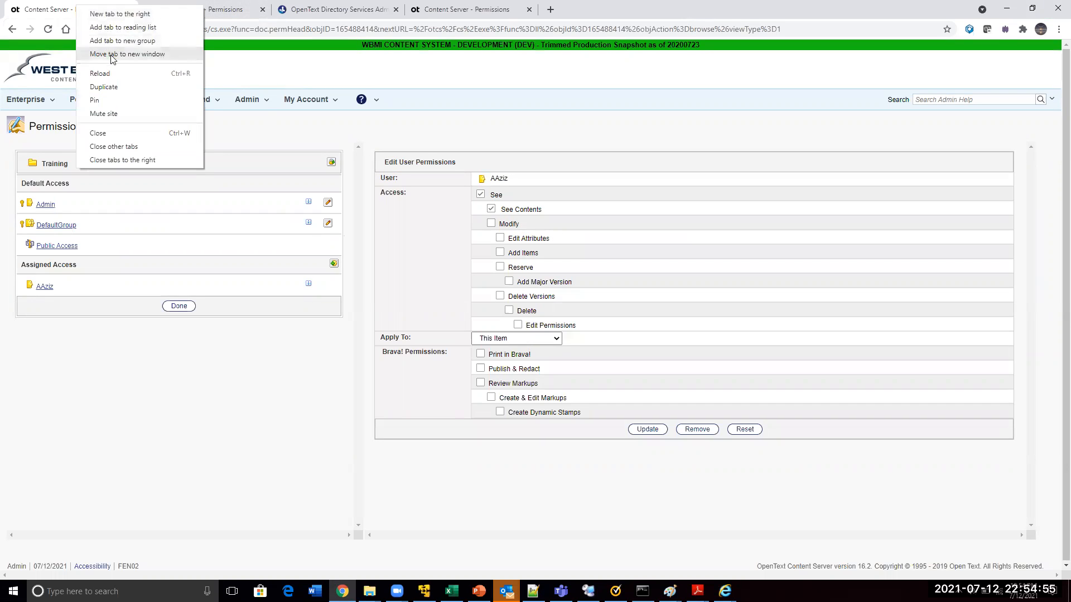
pyautogui.click(114, 87)
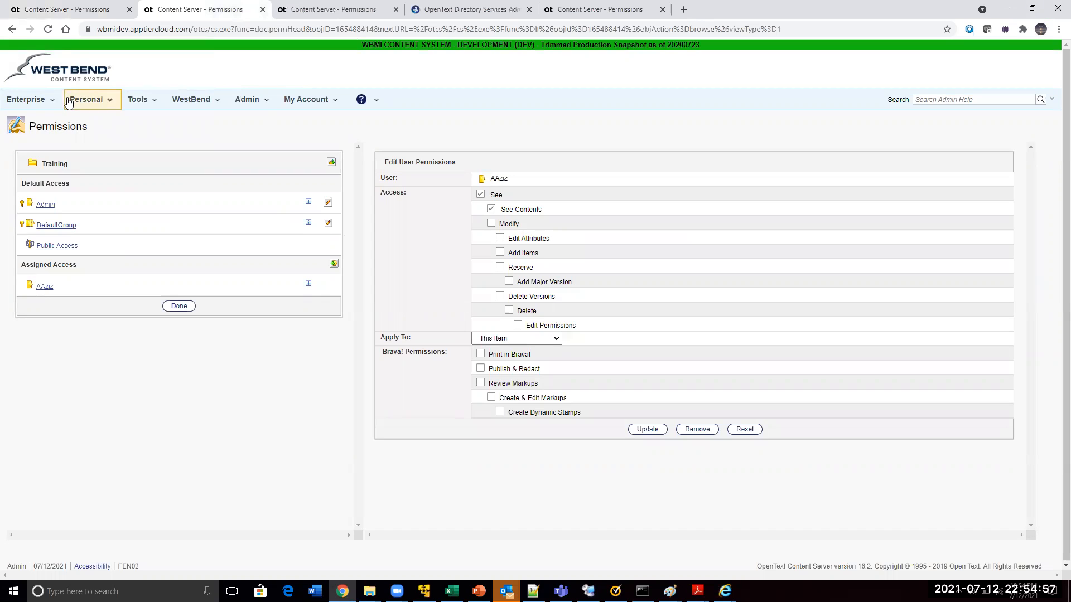
pyautogui.rightClick(8, 31)
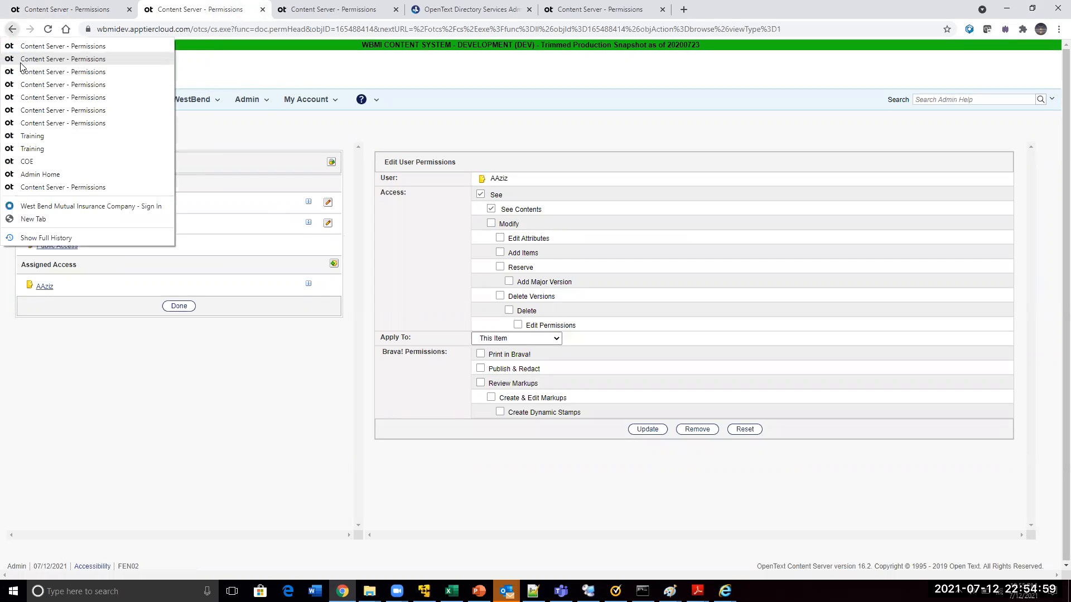
pyautogui.click(40, 138)
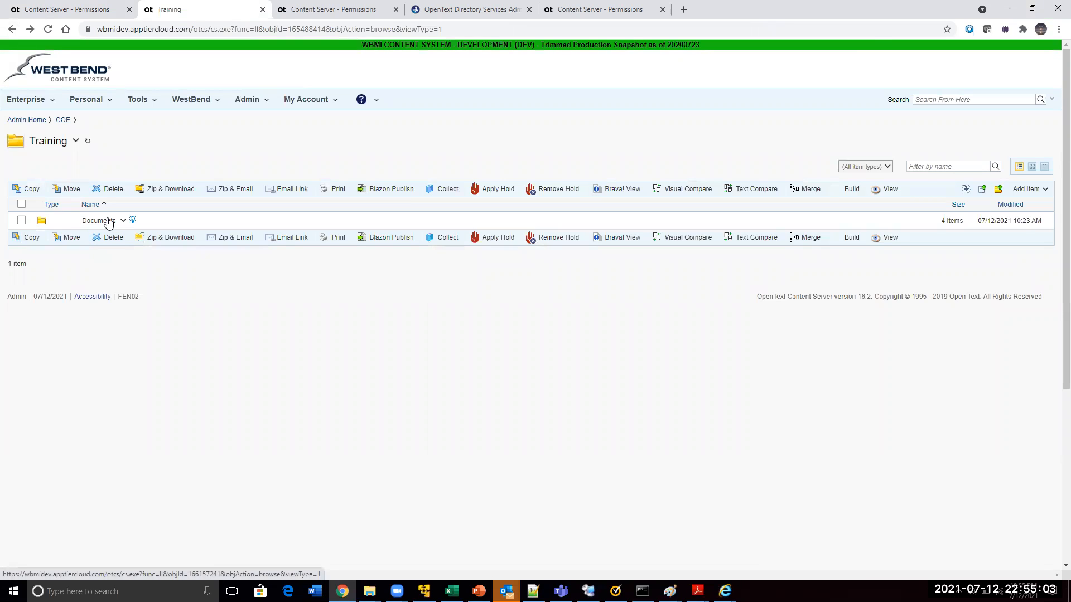
pyautogui.hotkey('alt', 'Tab')
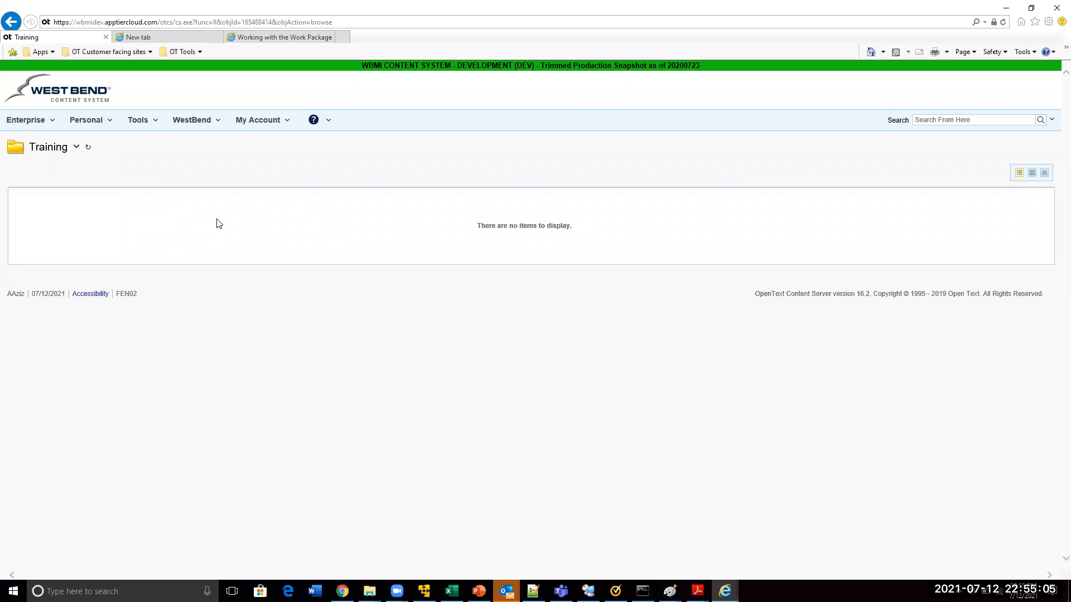
pyautogui.hotkey('alt', 'Tab')
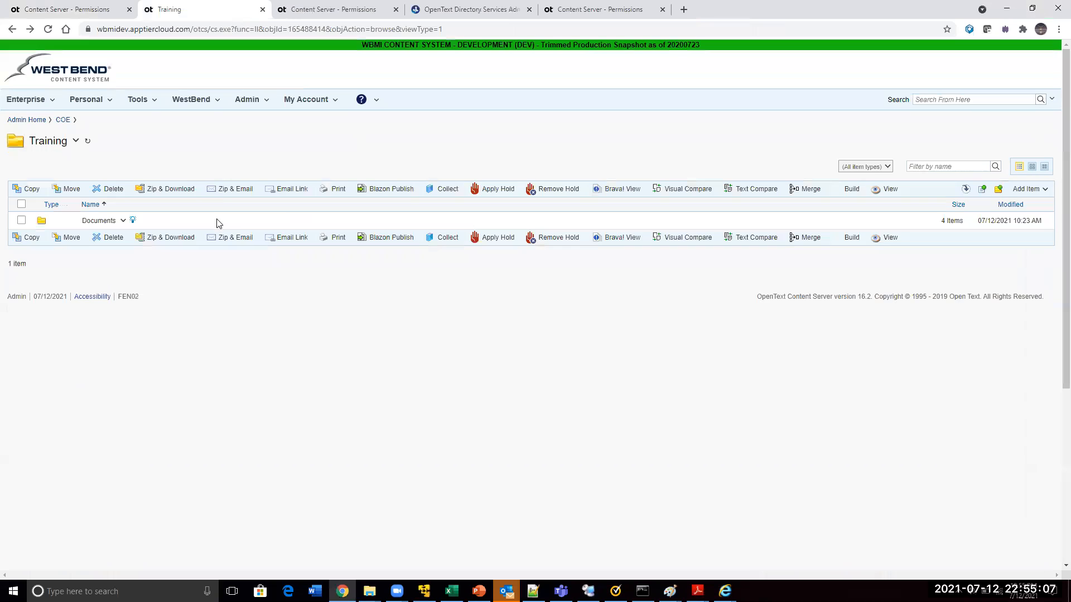
# Apply the restricted user's See and See Contents permissions on the Training folder to This Item & Sub-Items
pyautogui.hotkey('ctrl', 'shift', 'Tab')
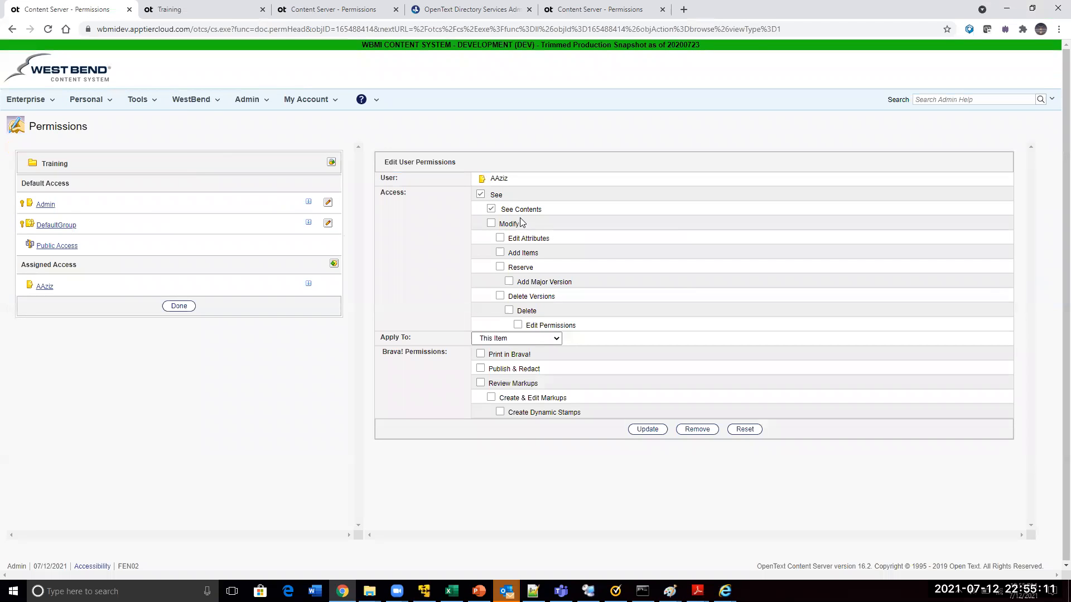
pyautogui.click(518, 339)
pyautogui.click(516, 367)
pyautogui.click(648, 429)
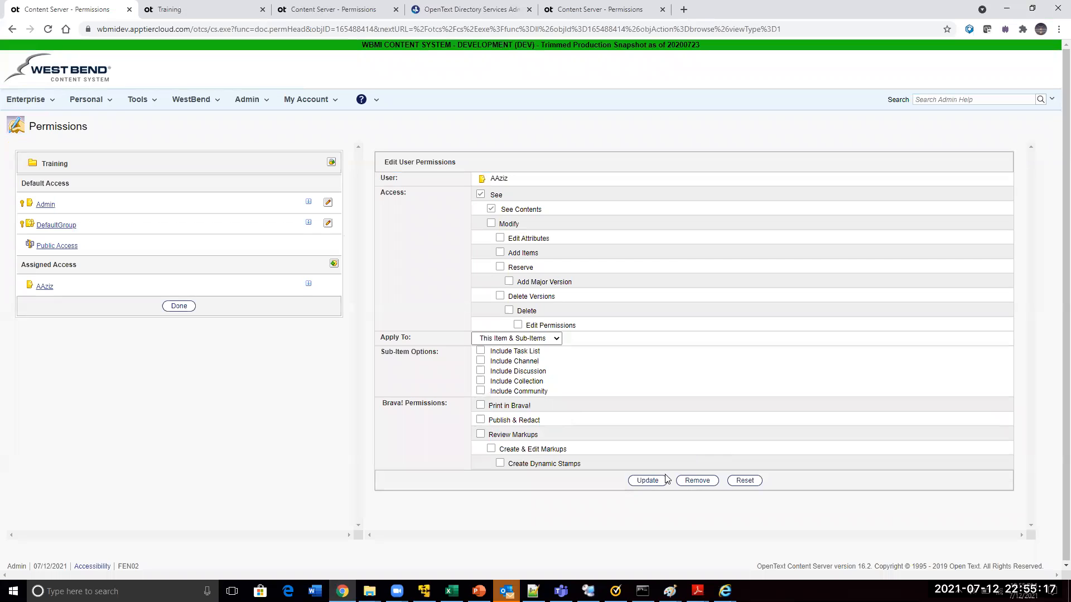
pyautogui.click(648, 486)
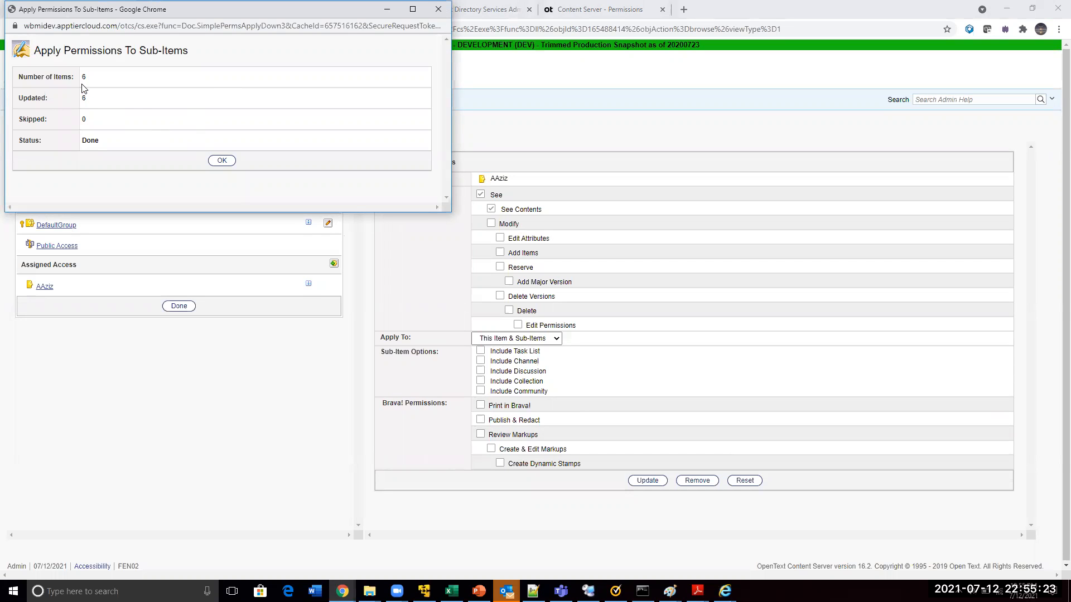
pyautogui.click(218, 162)
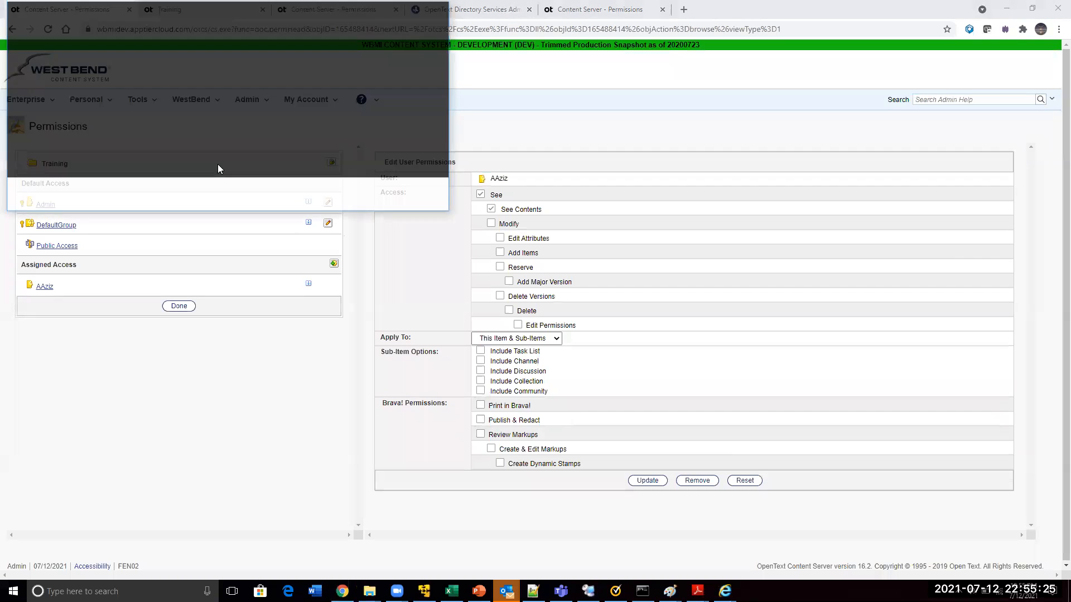
# Refresh Training in the restricted user's session, review the functions available for China_102.docx in Documents, and return to Training
pyautogui.hotkey('alt', 'Tab')
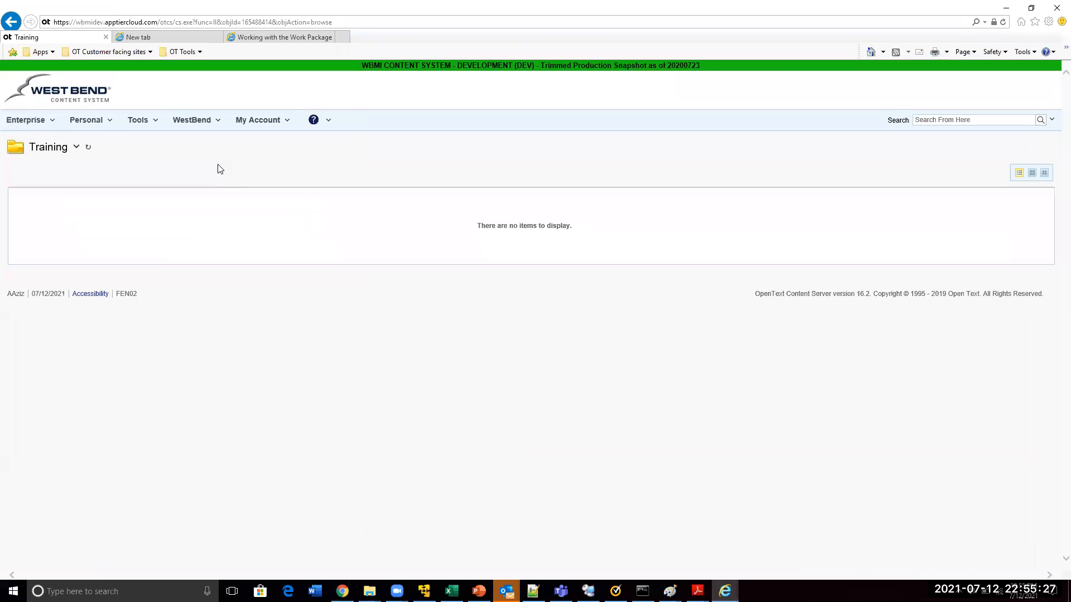
pyautogui.press('F5')
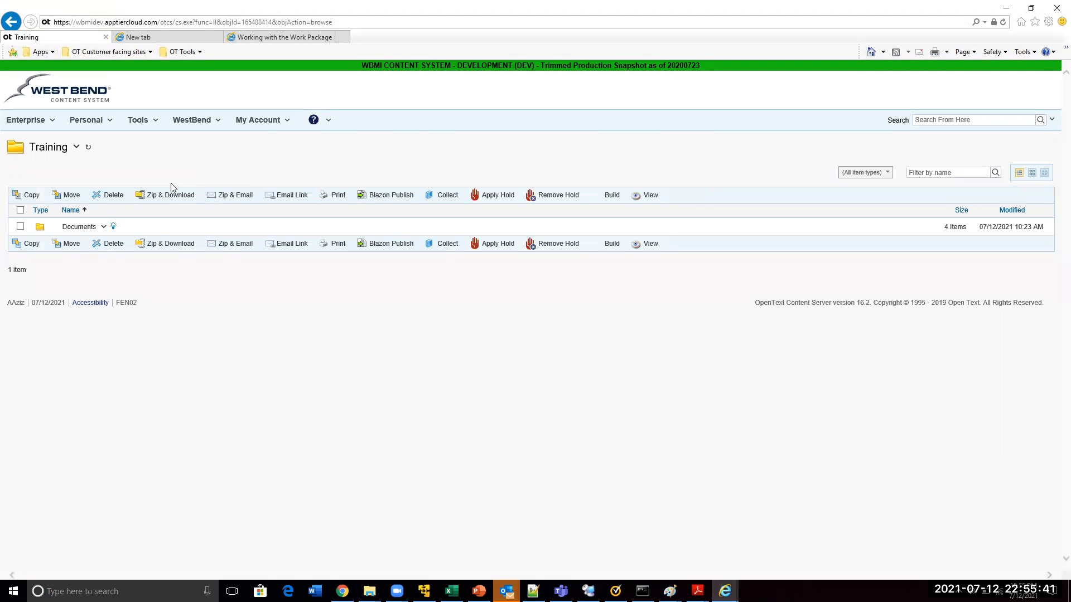
pyautogui.click(79, 229)
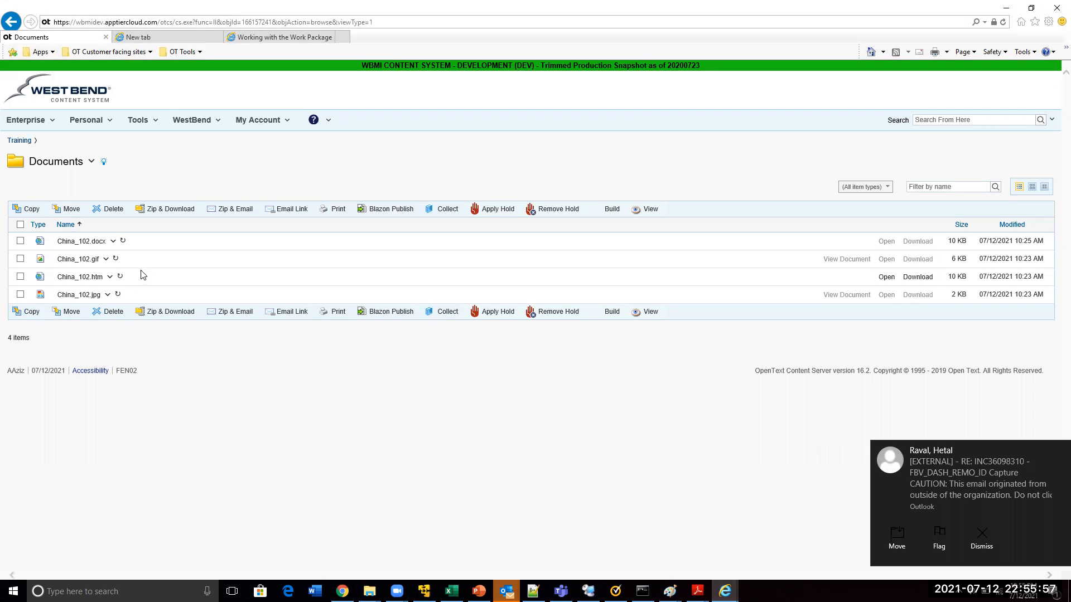
pyautogui.click(113, 242)
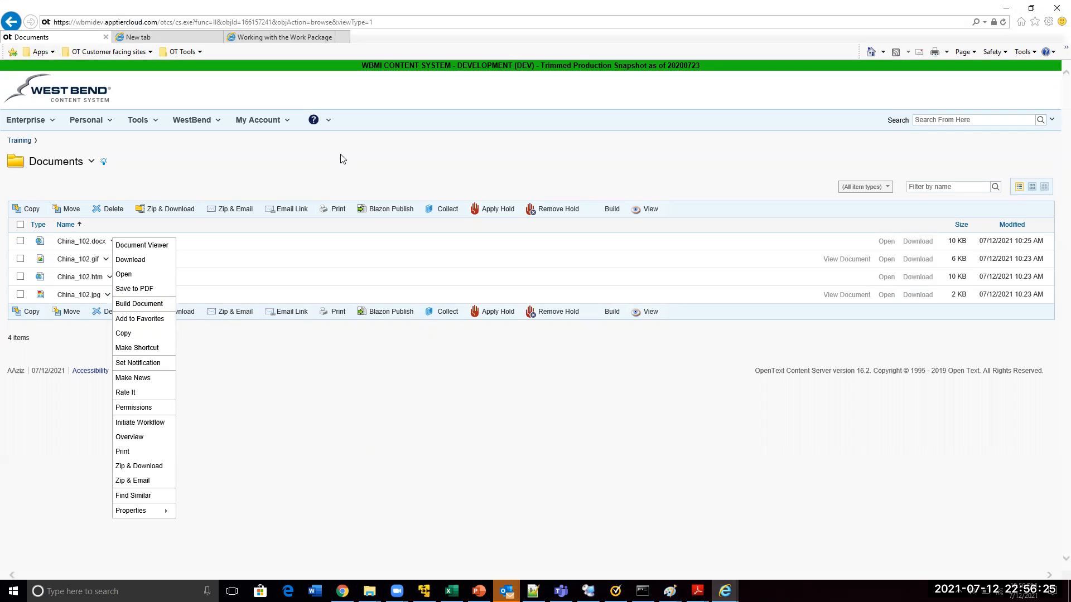
pyautogui.click(19, 141)
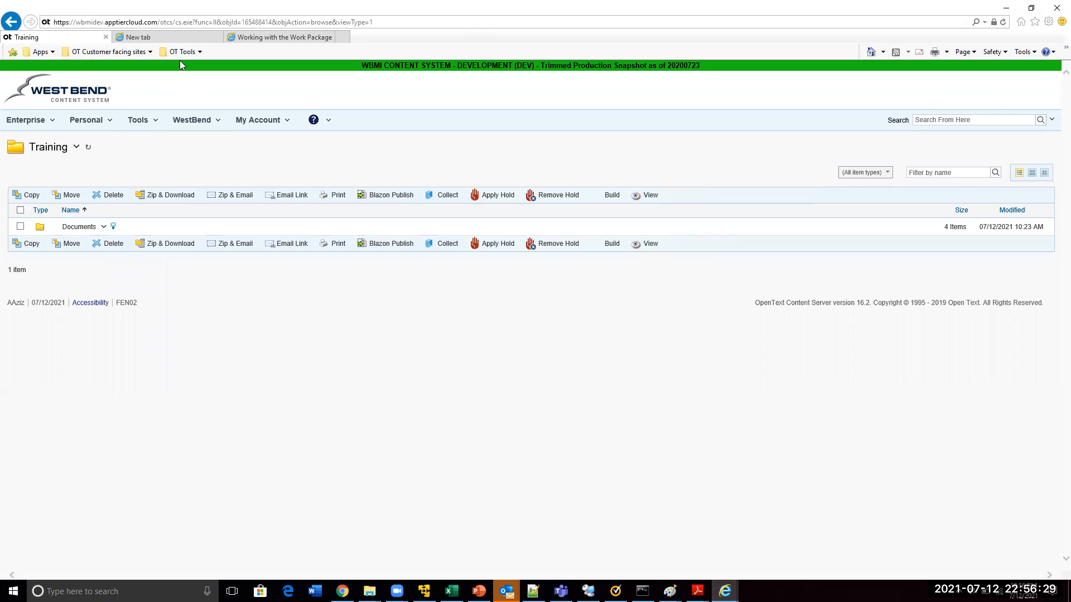
# Highlight the Training folder's object ID in its address, and change the folder's nickname to Training in the admin session's General properties
pyautogui.moveTo(241, 23); pyautogui.dragTo(272, 22)
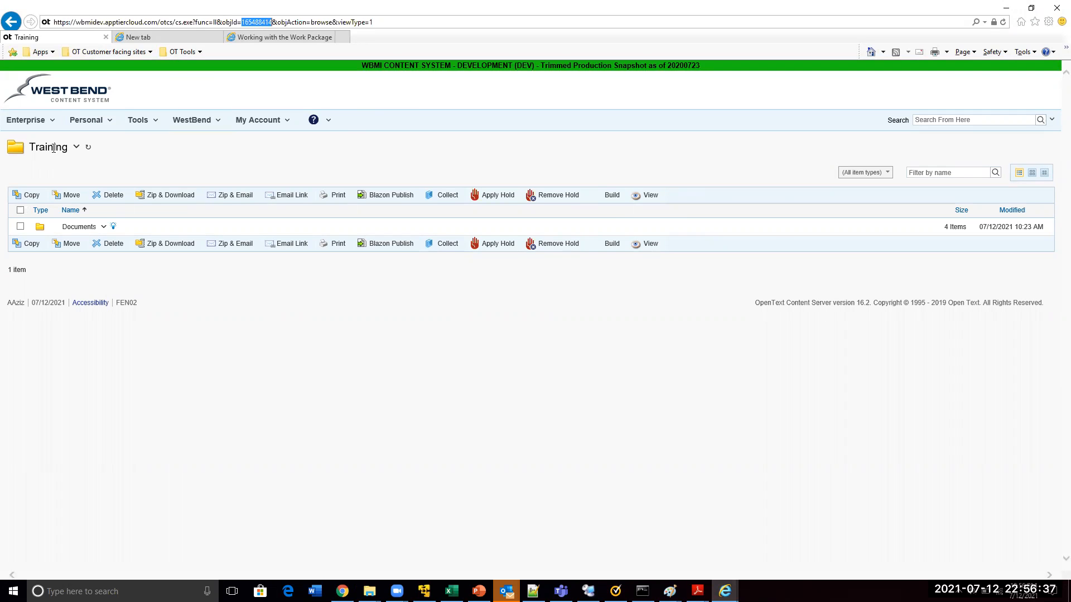
pyautogui.hotkey('alt', 'Tab')
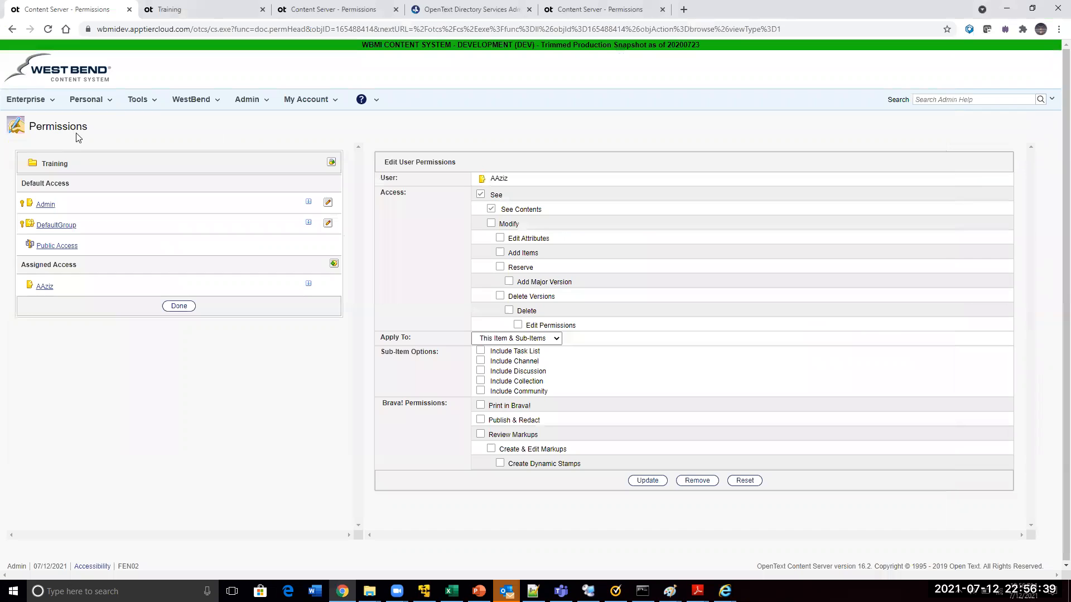
pyautogui.hotkey('ctrl', 'Tab')
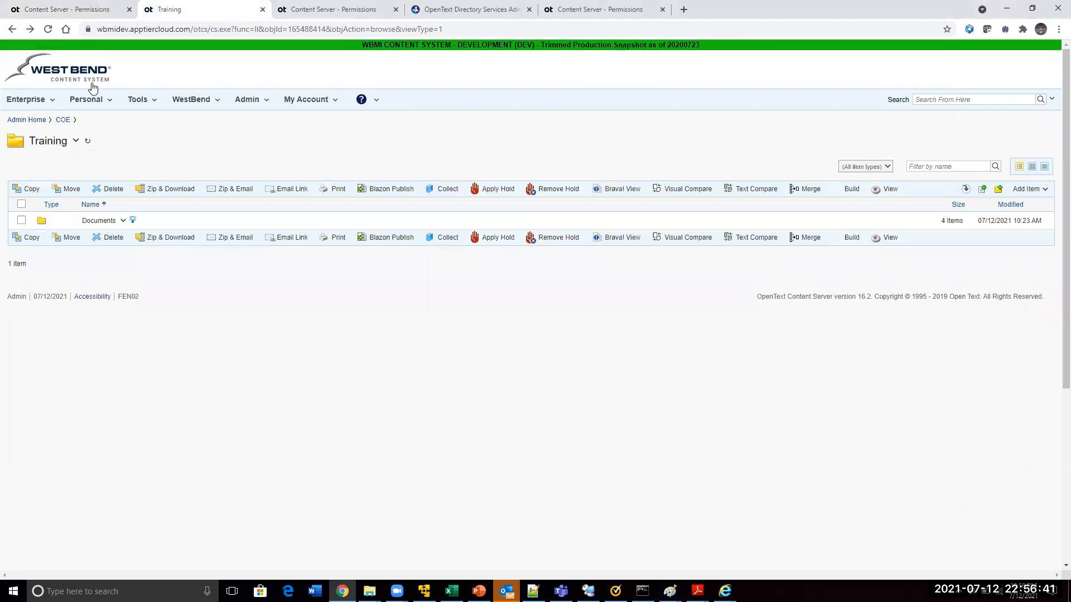
pyautogui.click(76, 142)
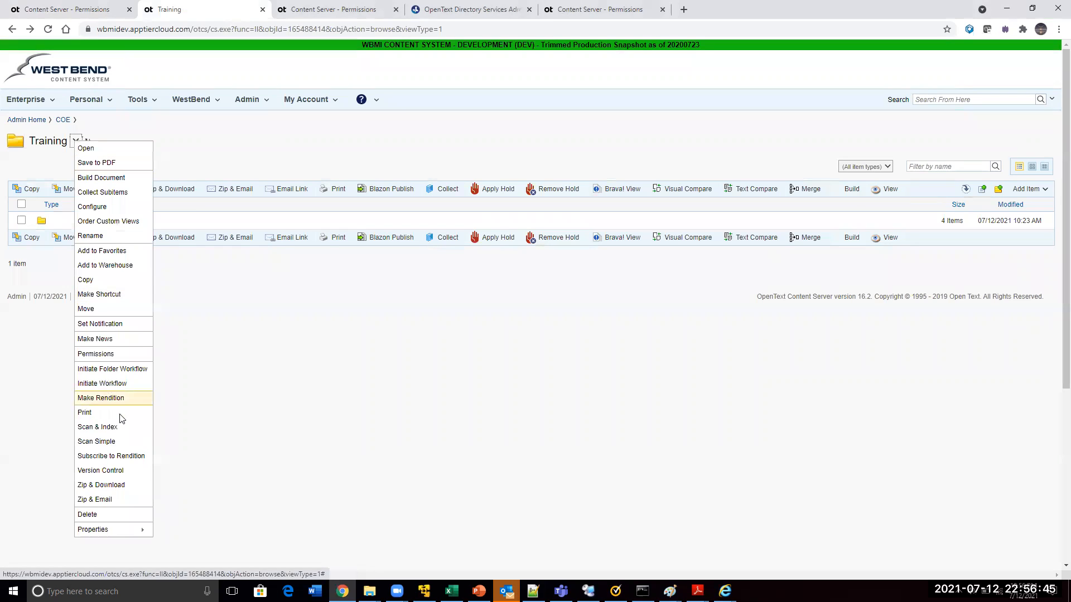
pyautogui.moveTo(117, 530)
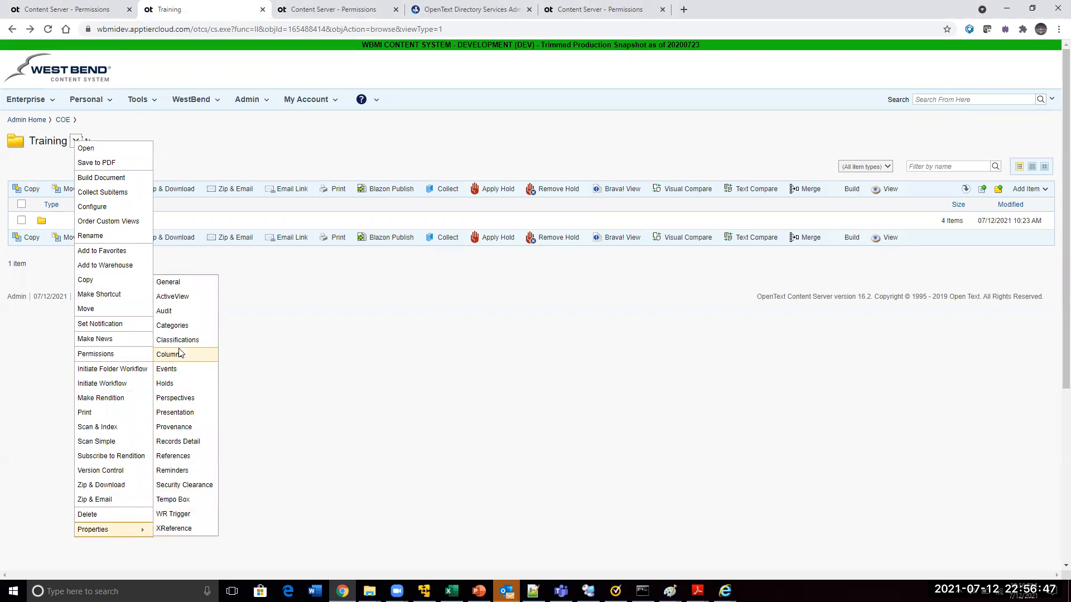
pyautogui.click(169, 283)
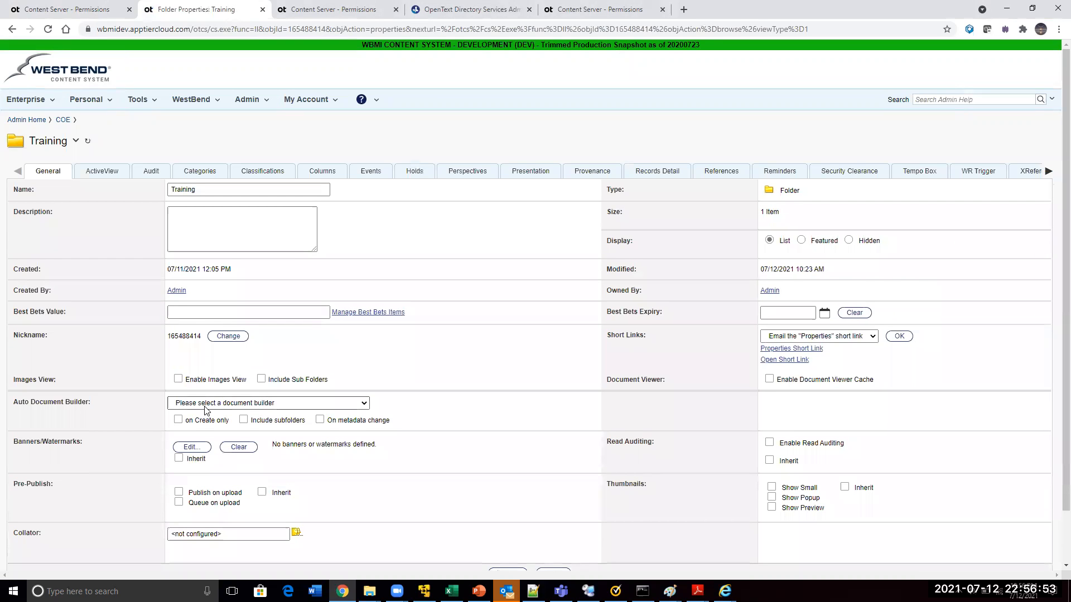
pyautogui.scroll(-1, 205, 410)
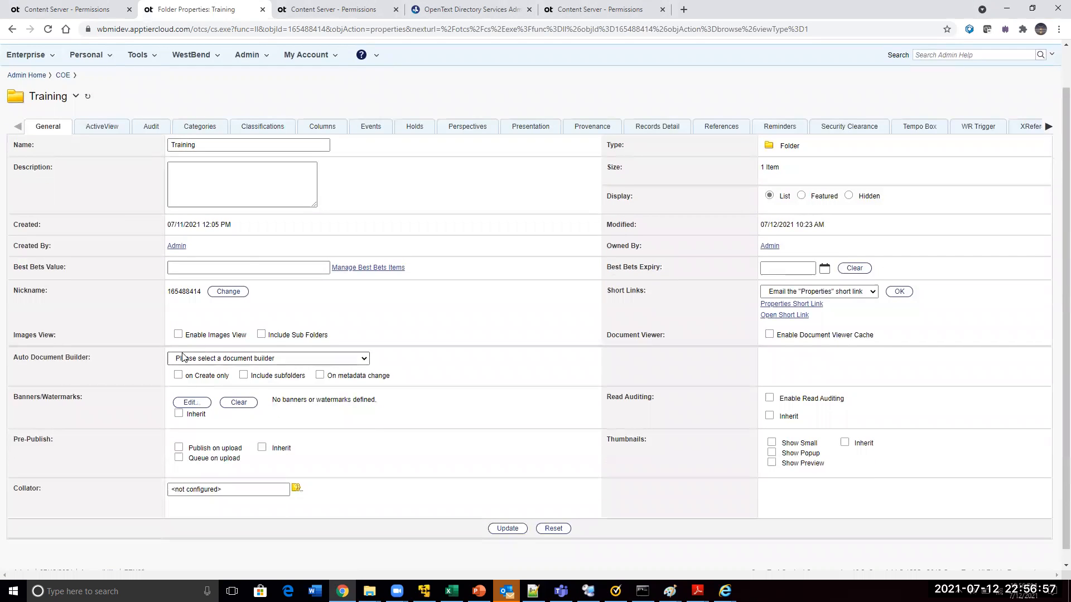
pyautogui.click(226, 294)
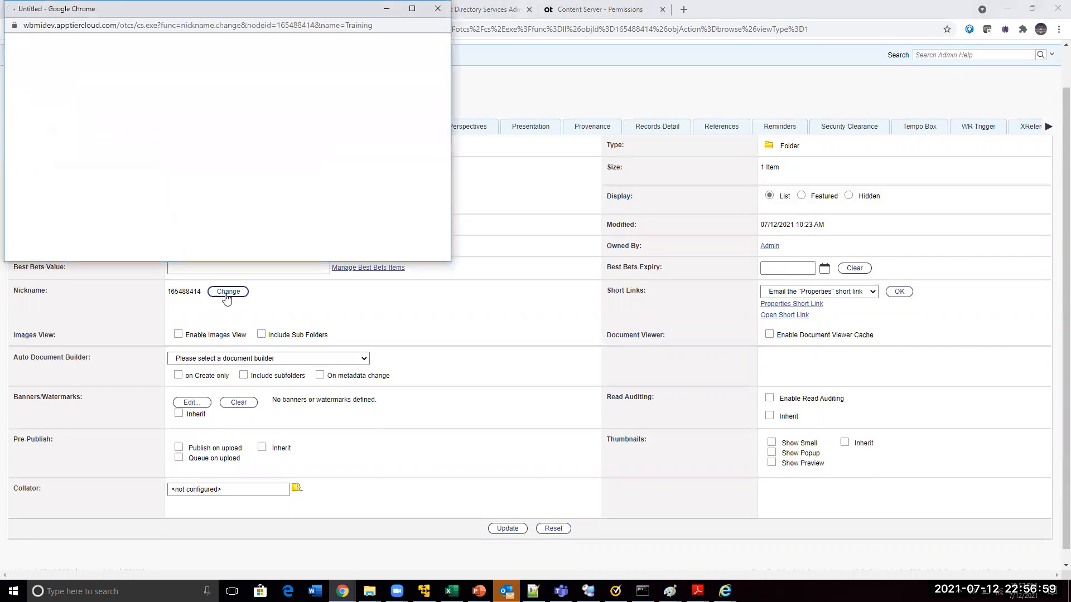
pyautogui.click(150, 157)
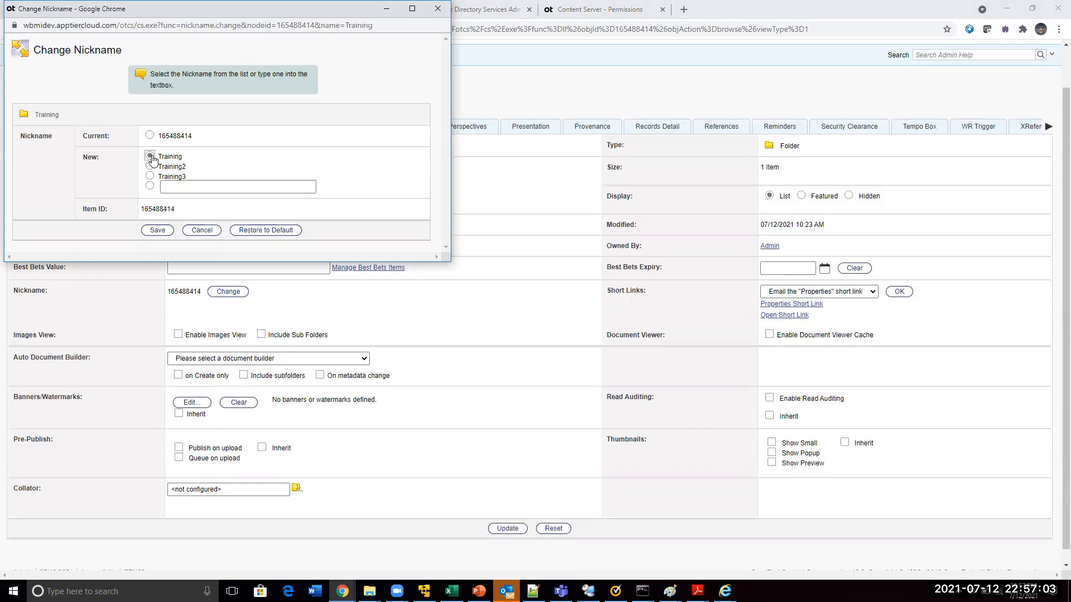
pyautogui.click(155, 235)
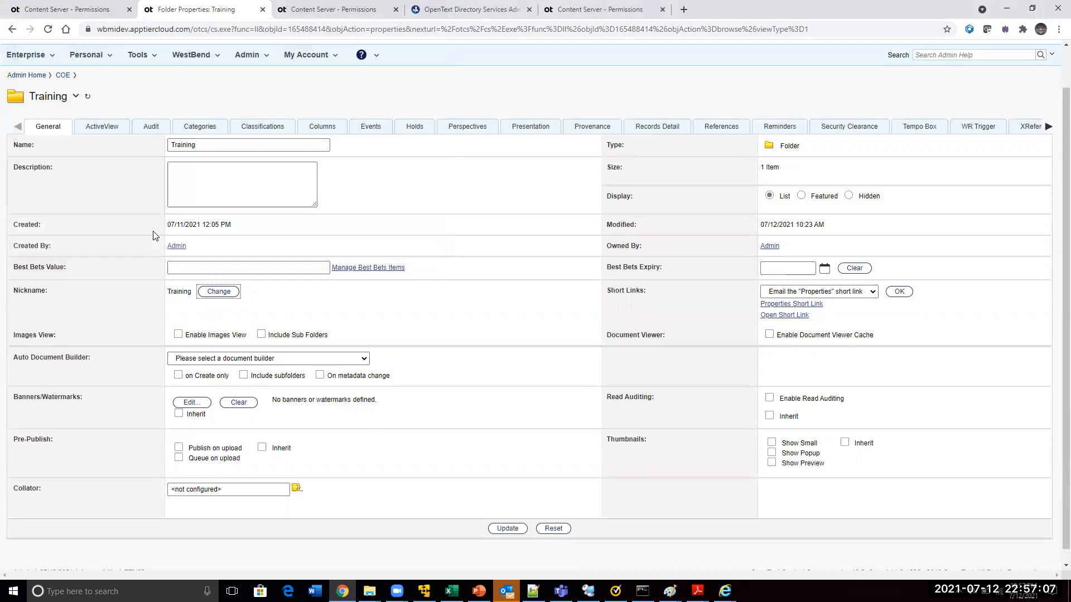
pyautogui.doubleClick(176, 292)
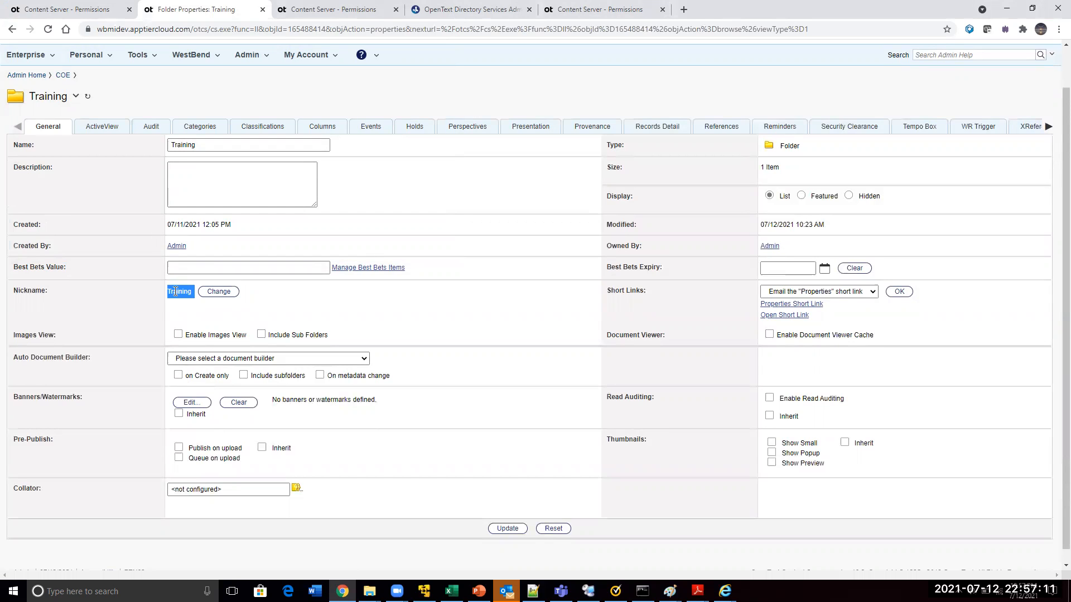
pyautogui.hotkey('alt', 'Tab')
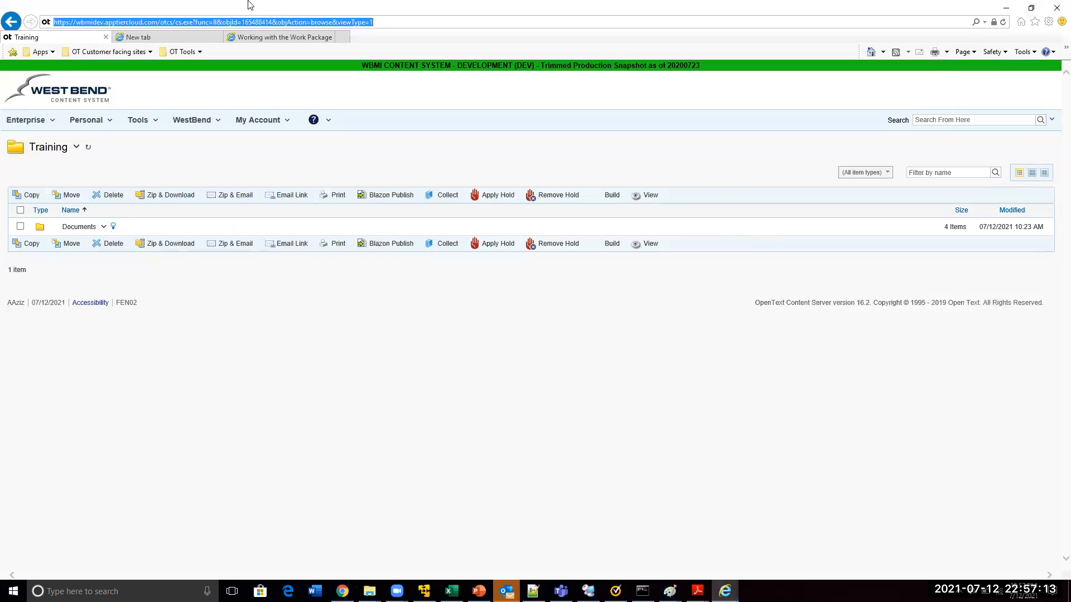
pyautogui.moveTo(192, 22); pyautogui.dragTo(716, 53)
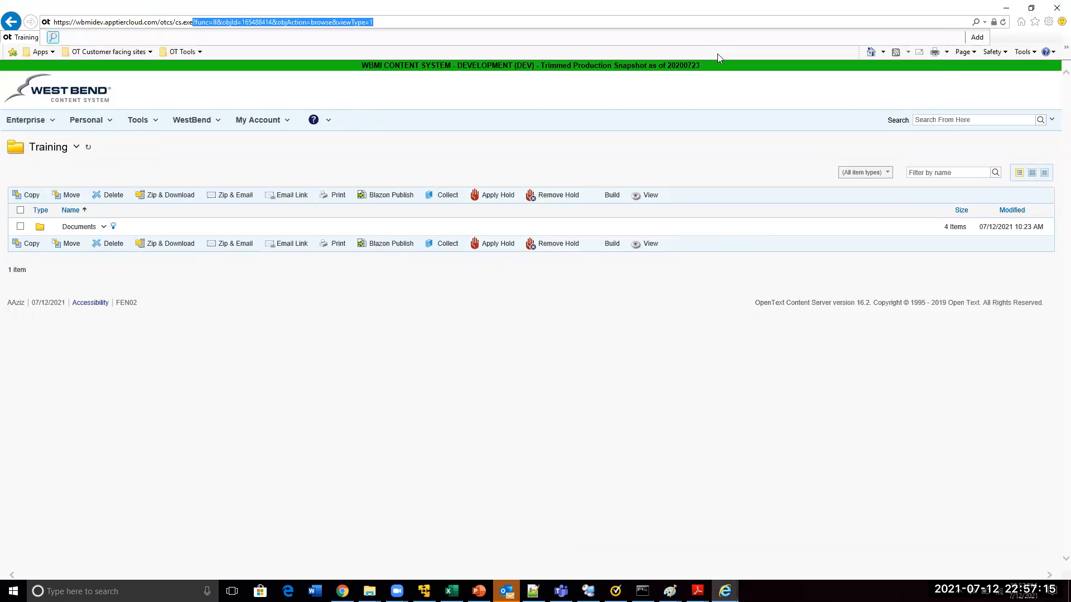
pyautogui.write('/open/')
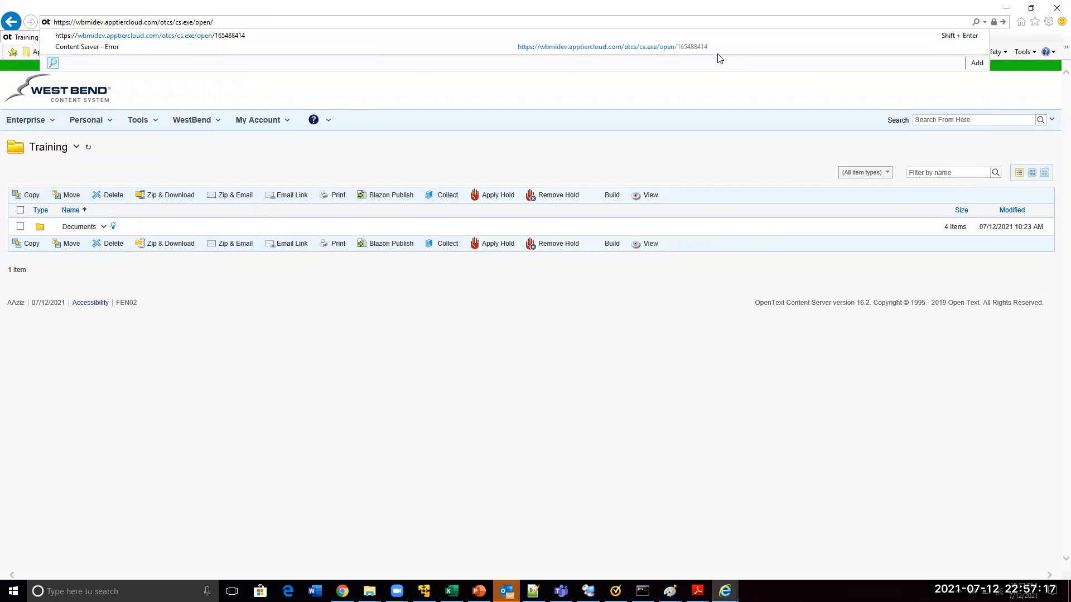
pyautogui.write('Training')
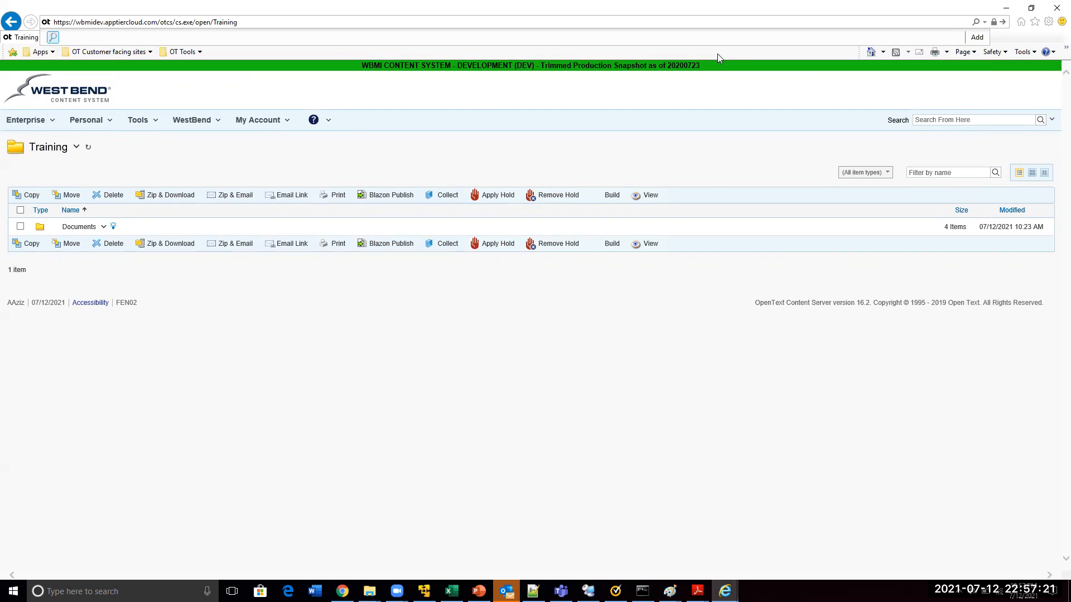
pyautogui.press('Return')
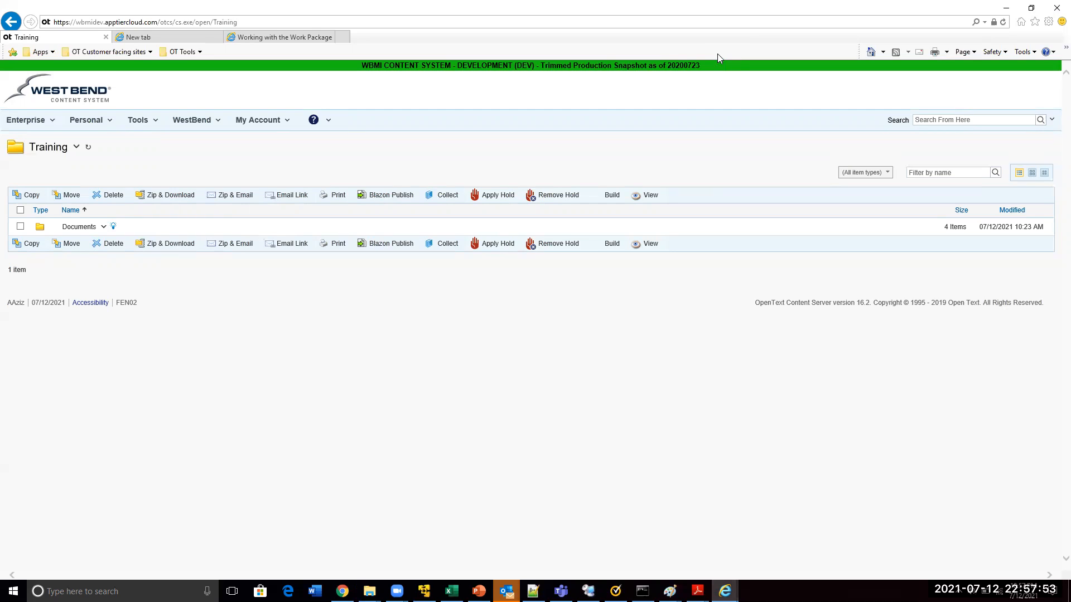
# View the Documents folder, and set the restricted user's default start page to My Workspace in the general settings
pyautogui.click(79, 230)
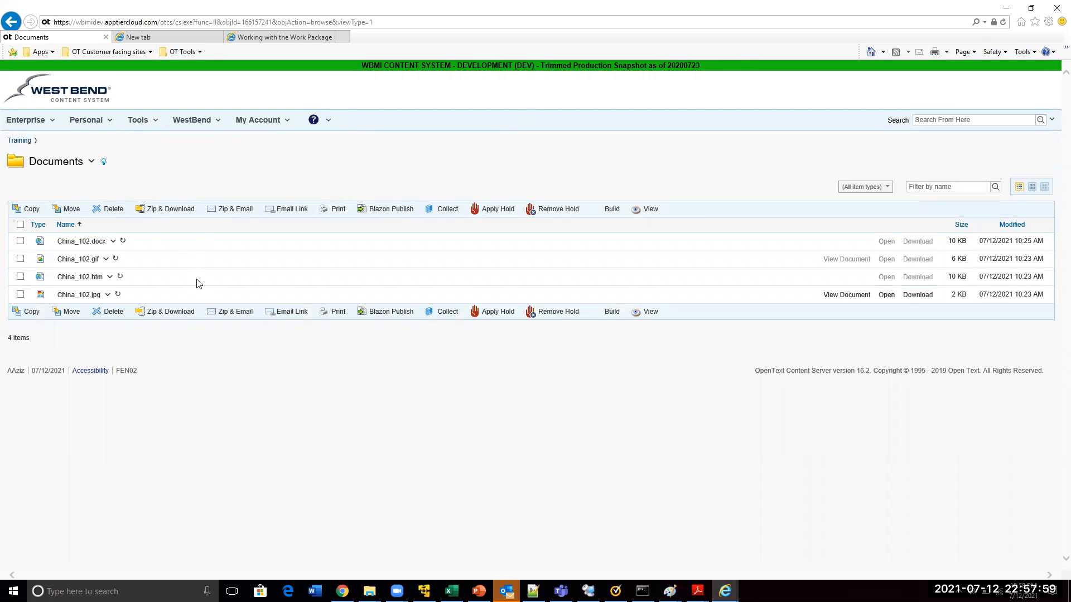
pyautogui.click(268, 121)
pyautogui.click(248, 176)
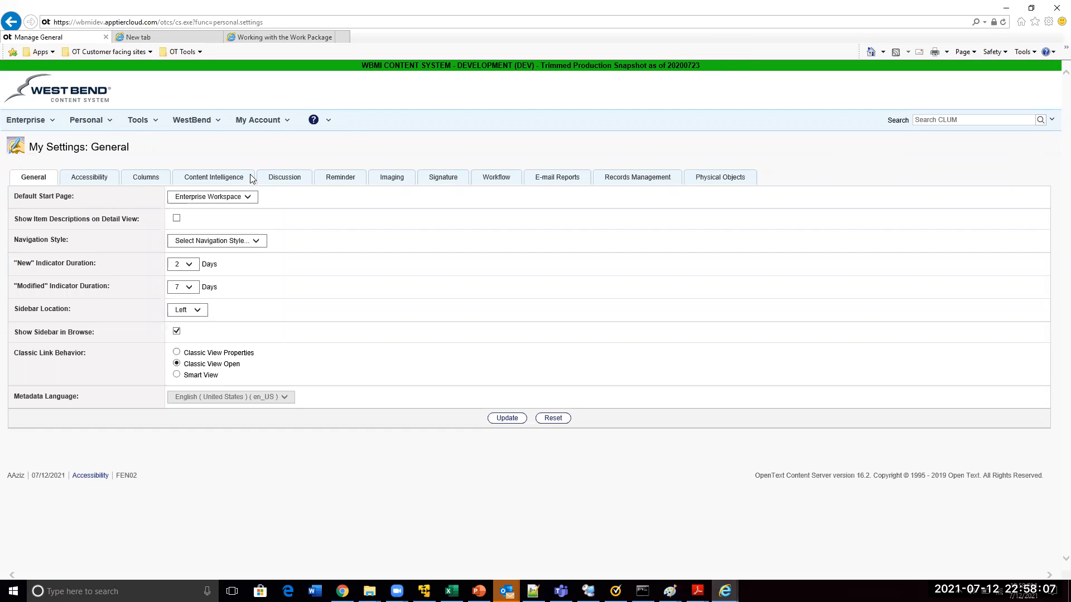
pyautogui.click(184, 200)
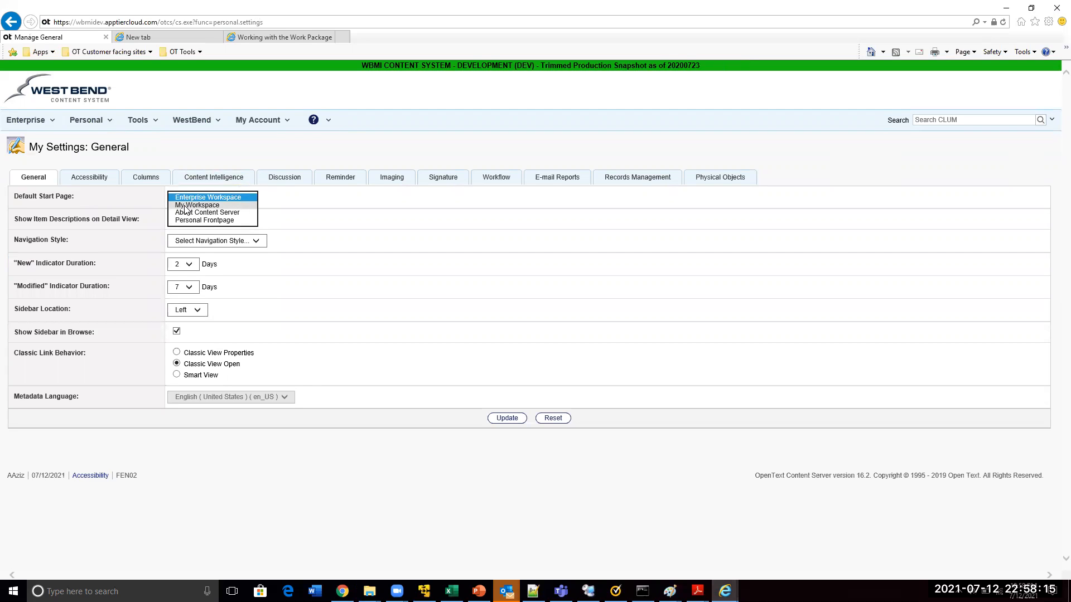
pyautogui.click(186, 207)
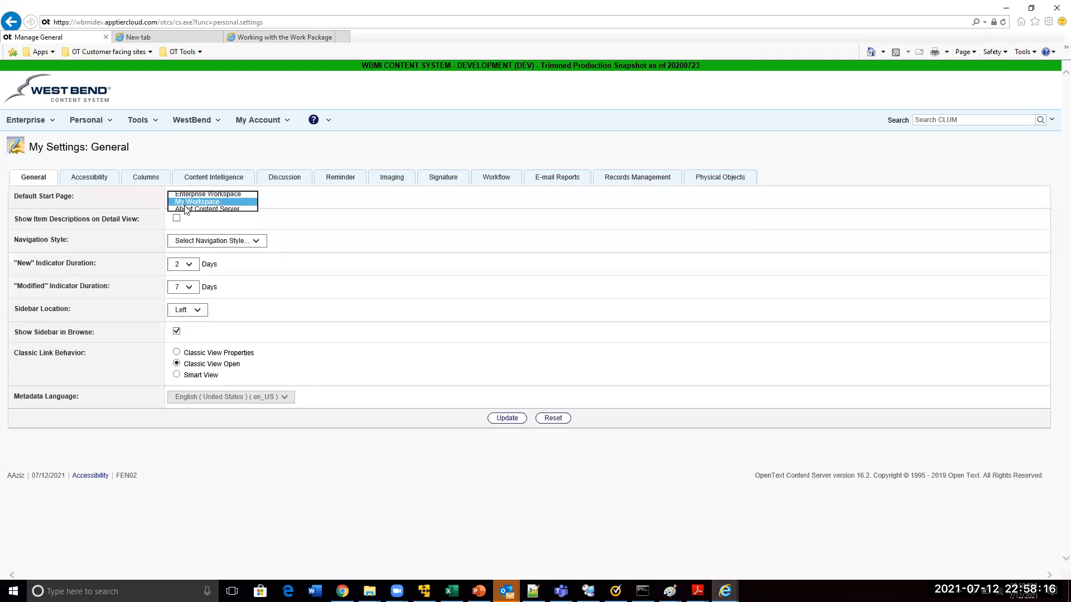
pyautogui.click(513, 422)
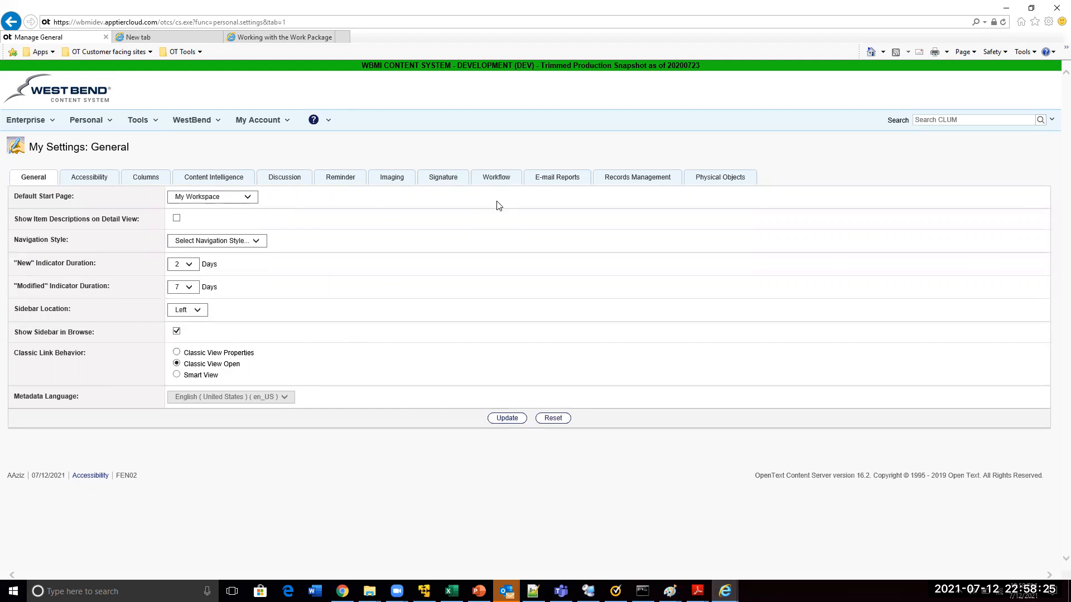
# In the accessibility settings, try cream and gray table rows, and choose salmon pink as the Table Row 1 color
pyautogui.click(96, 178)
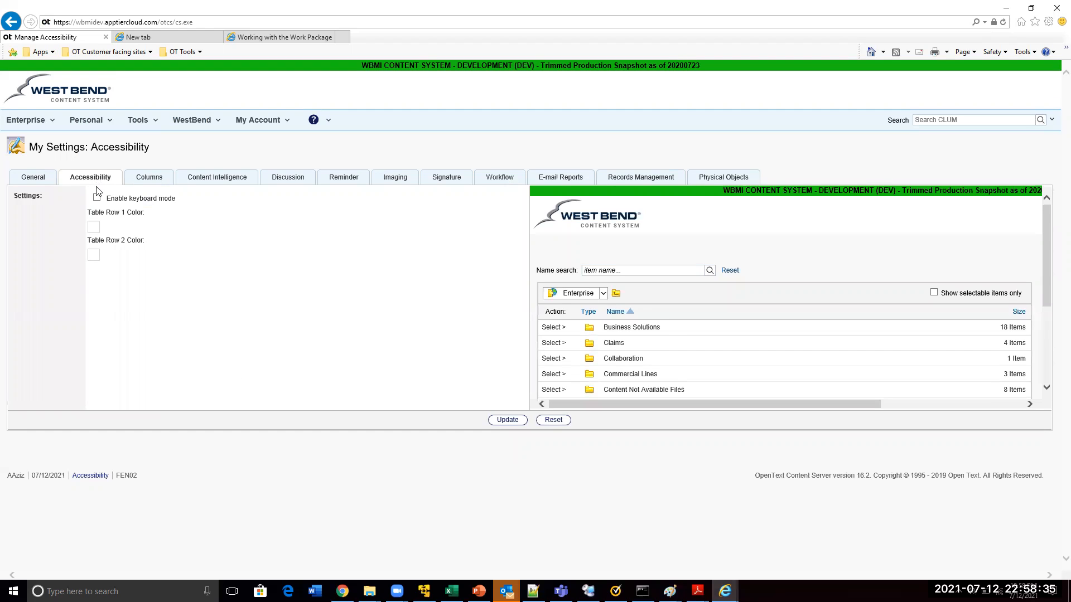
pyautogui.click(94, 228)
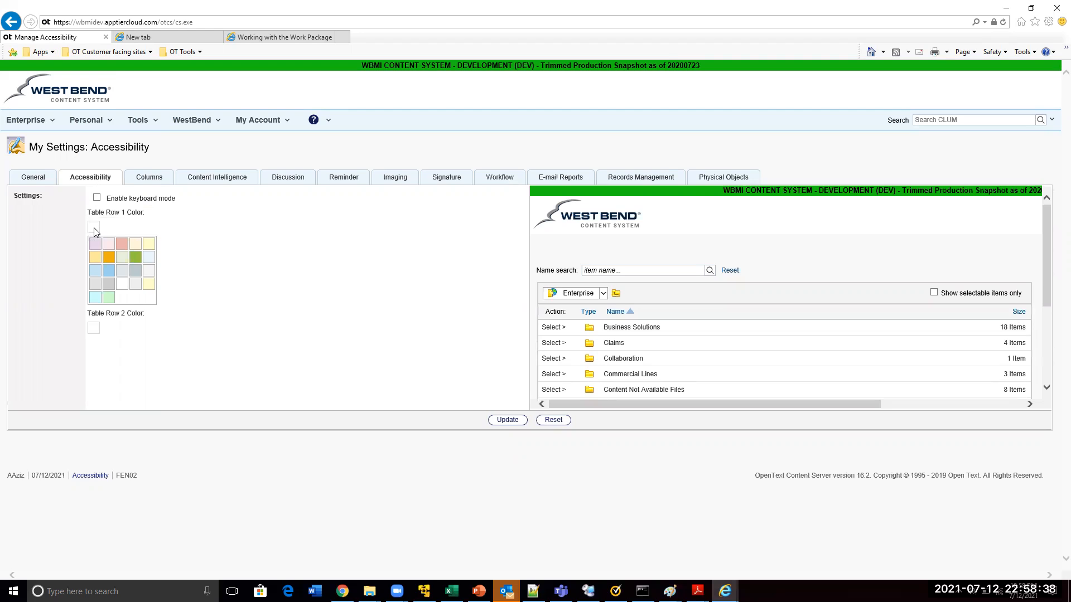
pyautogui.click(136, 247)
pyautogui.click(93, 257)
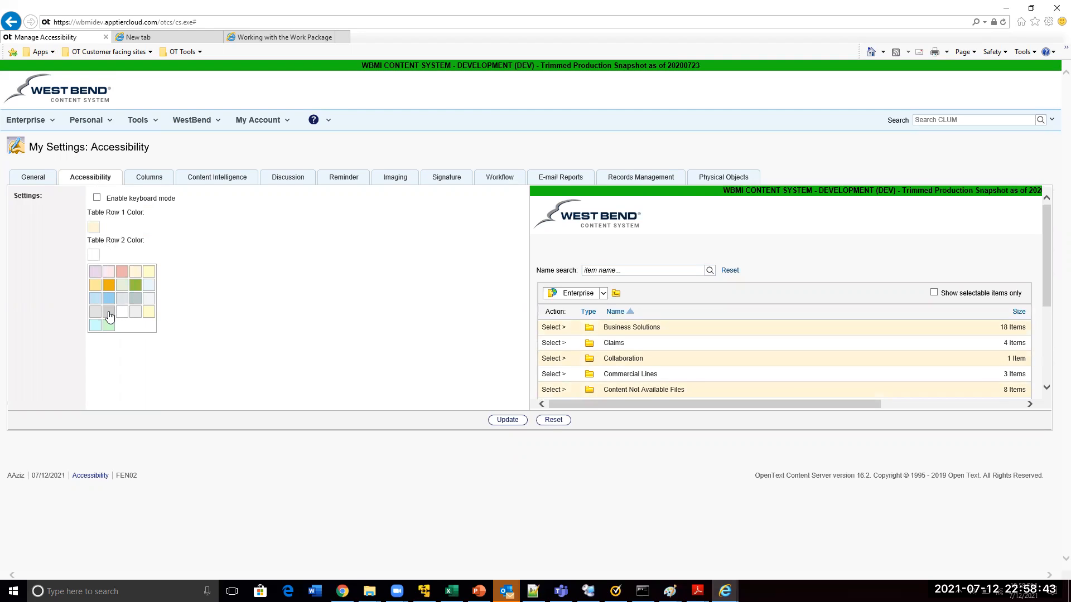
pyautogui.click(108, 311)
pyautogui.click(93, 227)
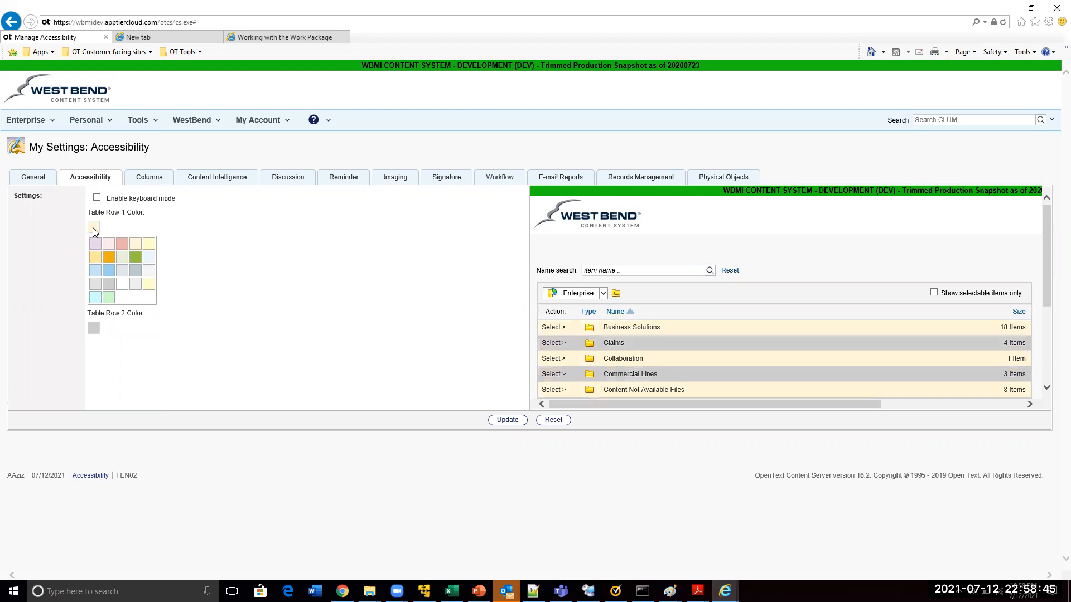
pyautogui.click(122, 245)
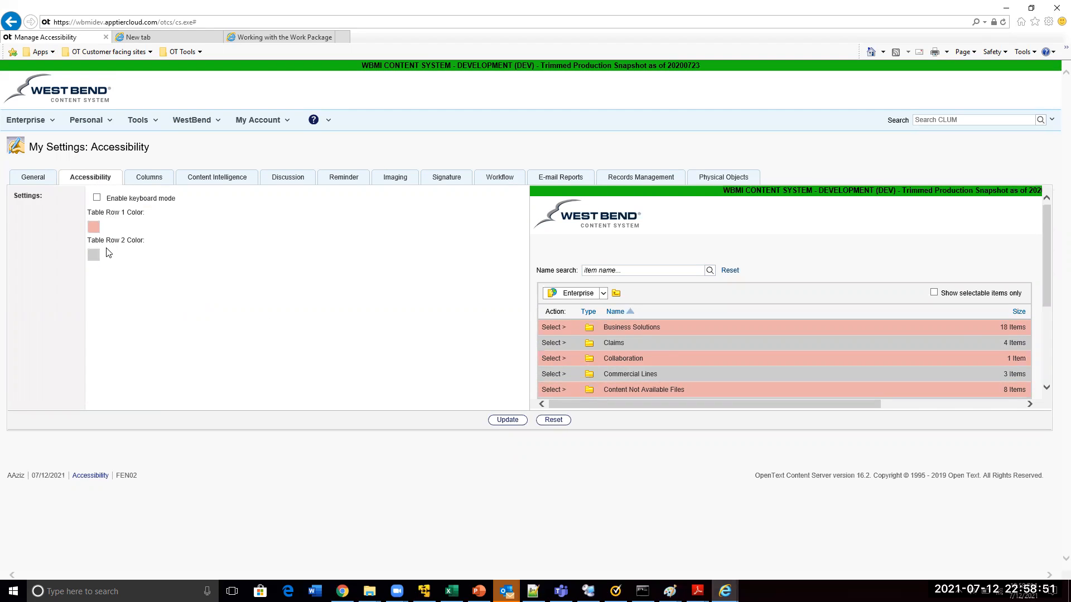
# Try pale yellow, cream and light cyan as the Table Row 2 color
pyautogui.click(93, 255)
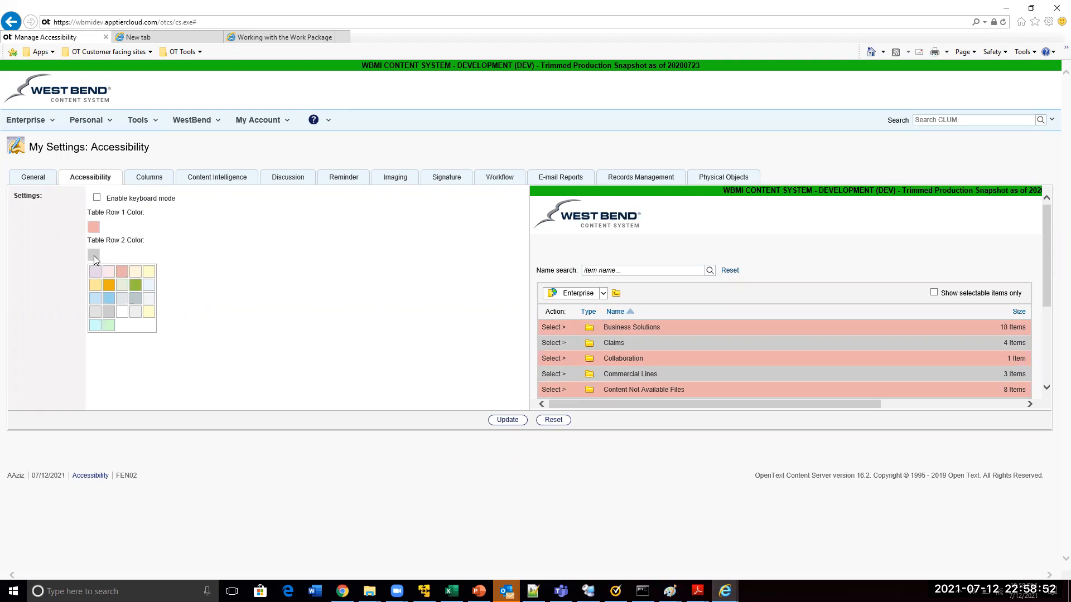
pyautogui.click(149, 273)
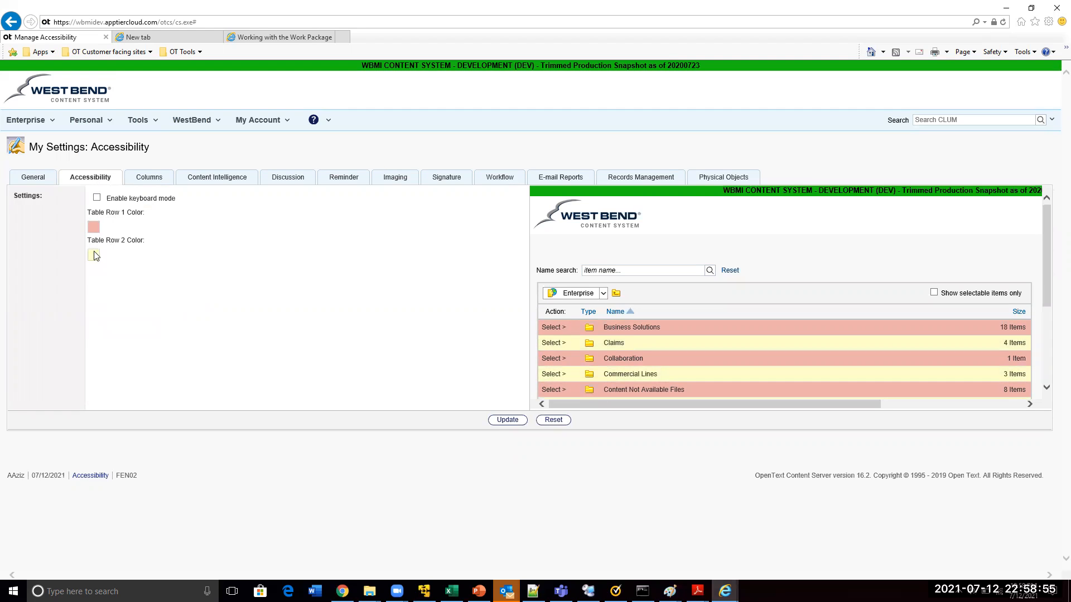
pyautogui.click(94, 258)
pyautogui.click(134, 276)
pyautogui.click(93, 258)
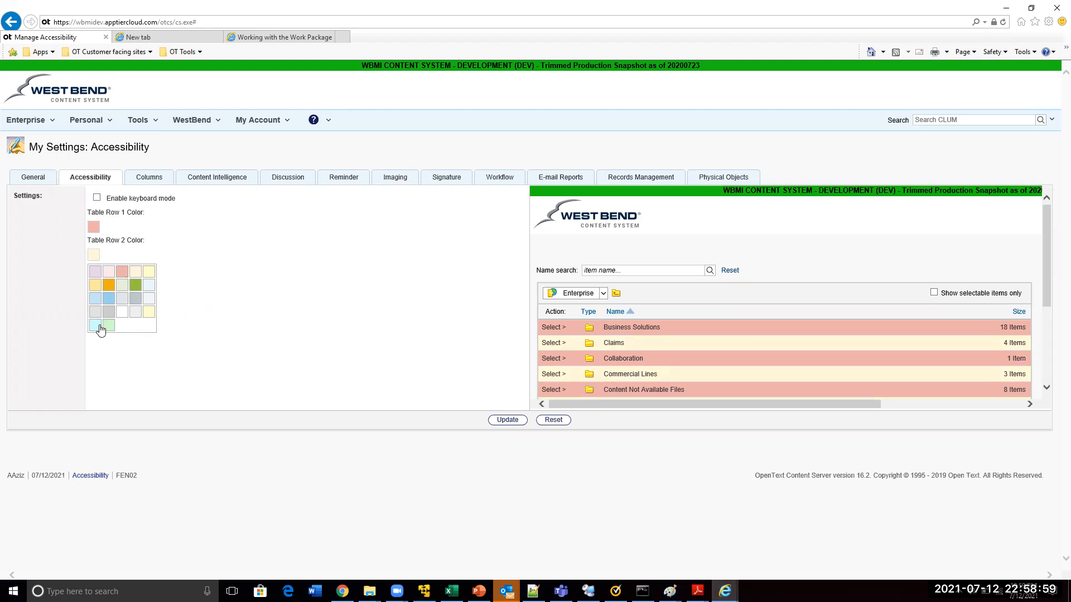
pyautogui.click(98, 331)
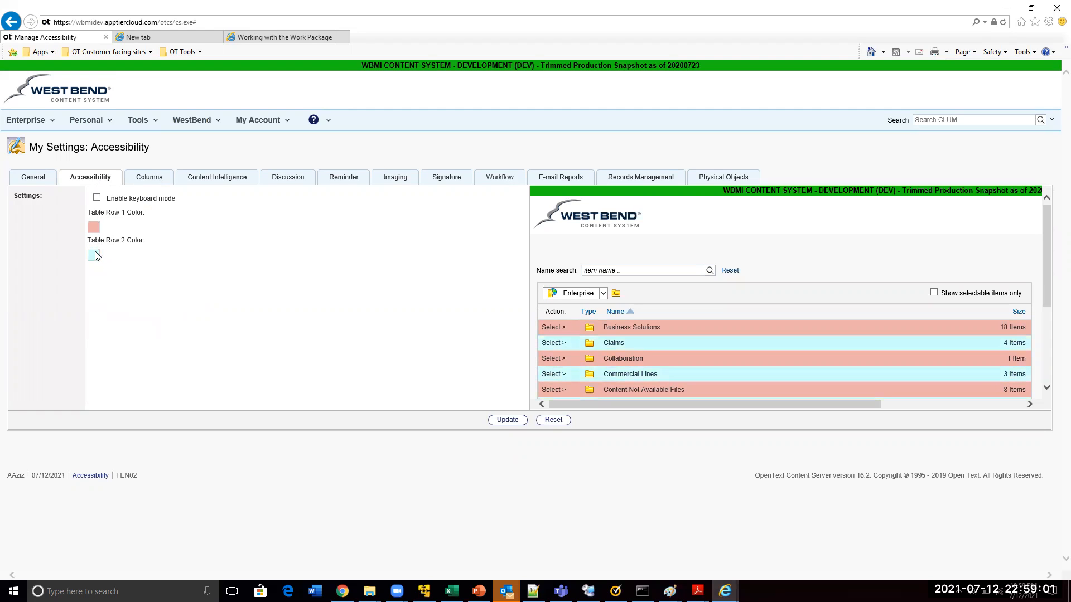
# Choose light green as the Table Row 2 color and save the accessibility settings
pyautogui.click(95, 256)
pyautogui.click(109, 326)
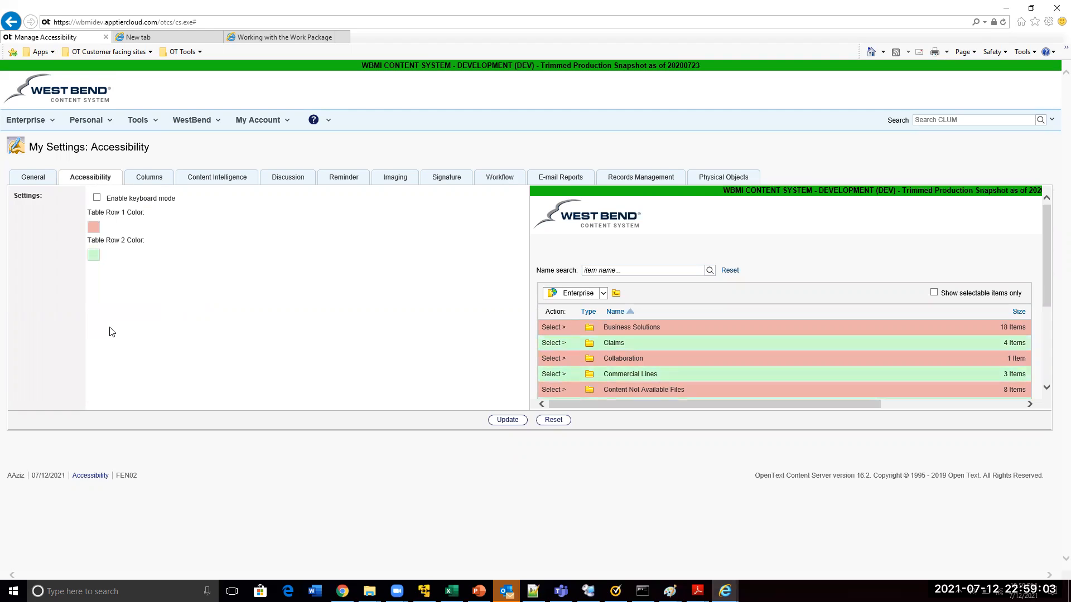
pyautogui.click(501, 424)
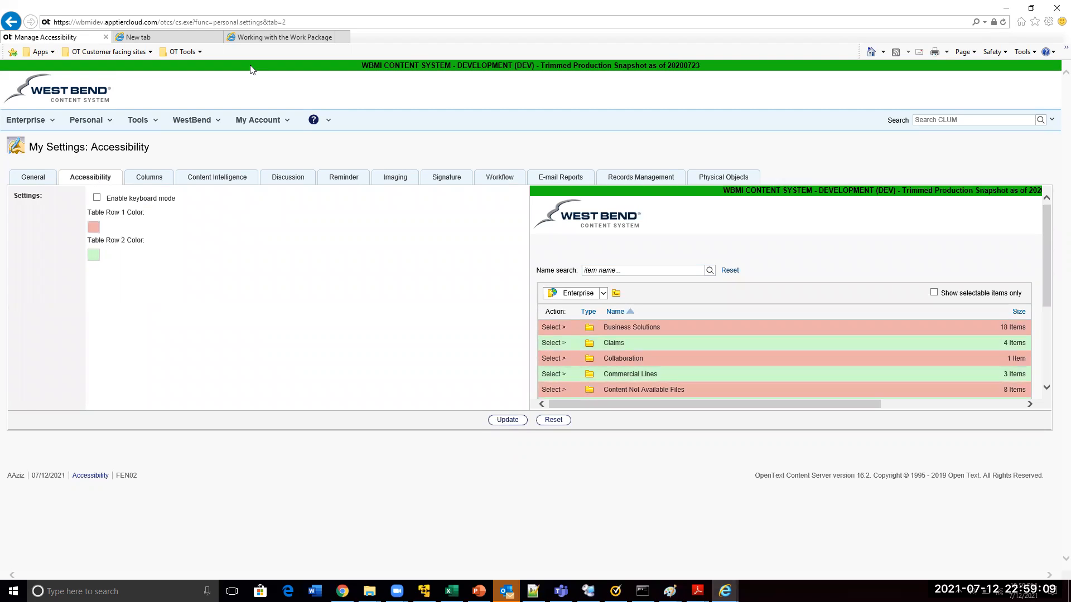
pyautogui.click(469, 27)
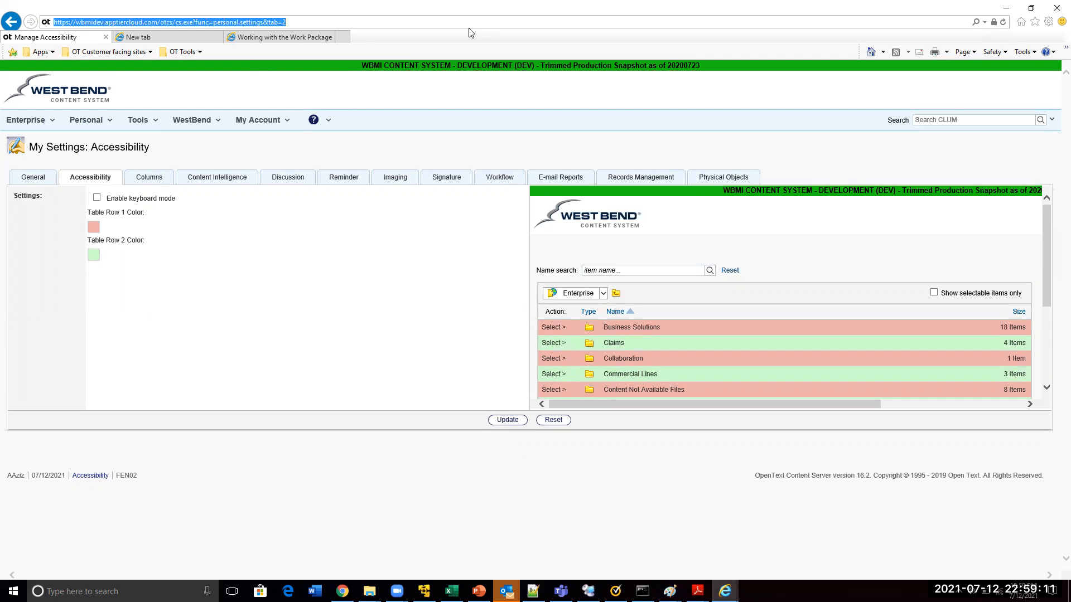
pyautogui.moveTo(196, 22); pyautogui.dragTo(310, 32)
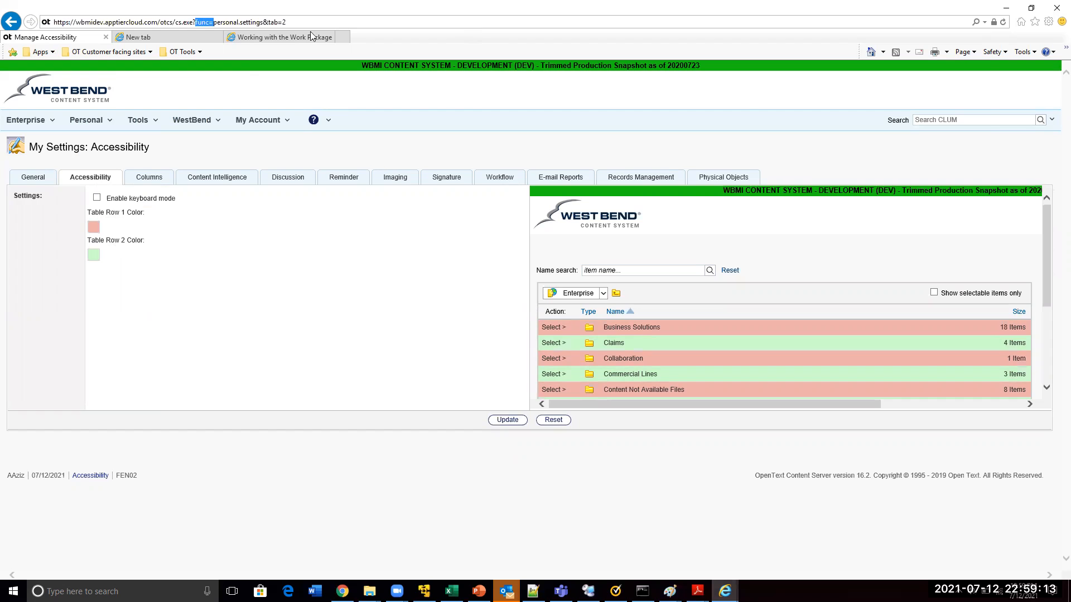
pyautogui.press('BackSpace')
pyautogui.press('BackSpace')
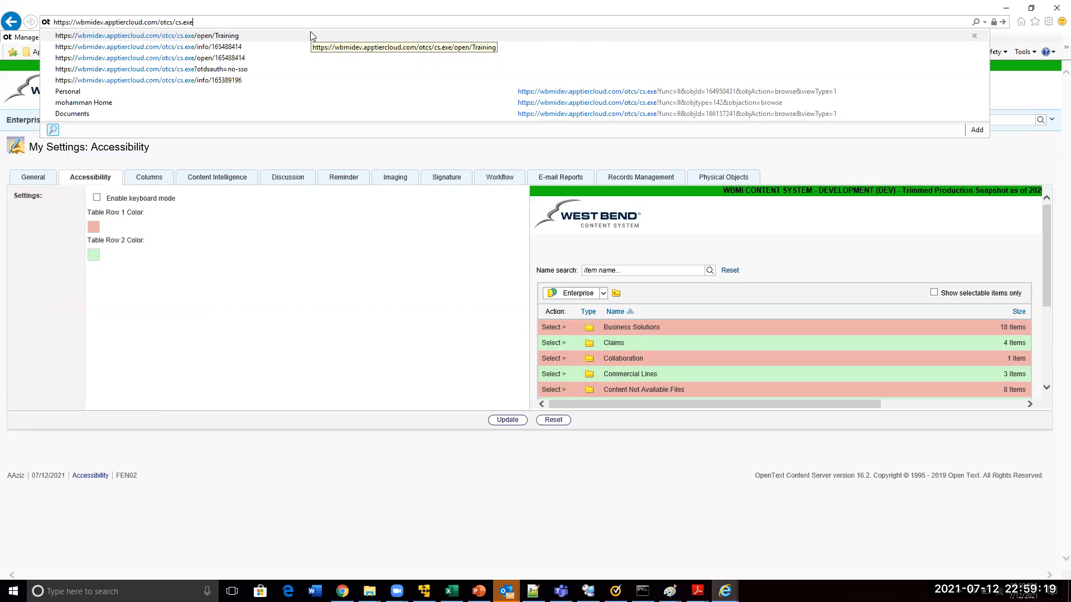
pyautogui.press('Return')
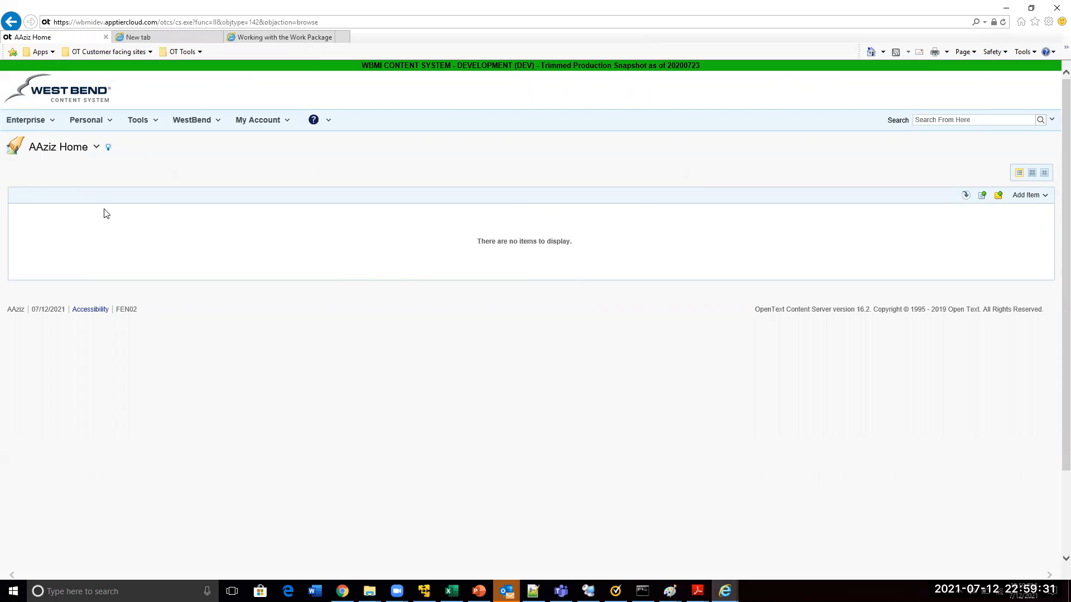
pyautogui.click(212, 22)
pyautogui.moveTo(192, 22); pyautogui.dragTo(319, 23)
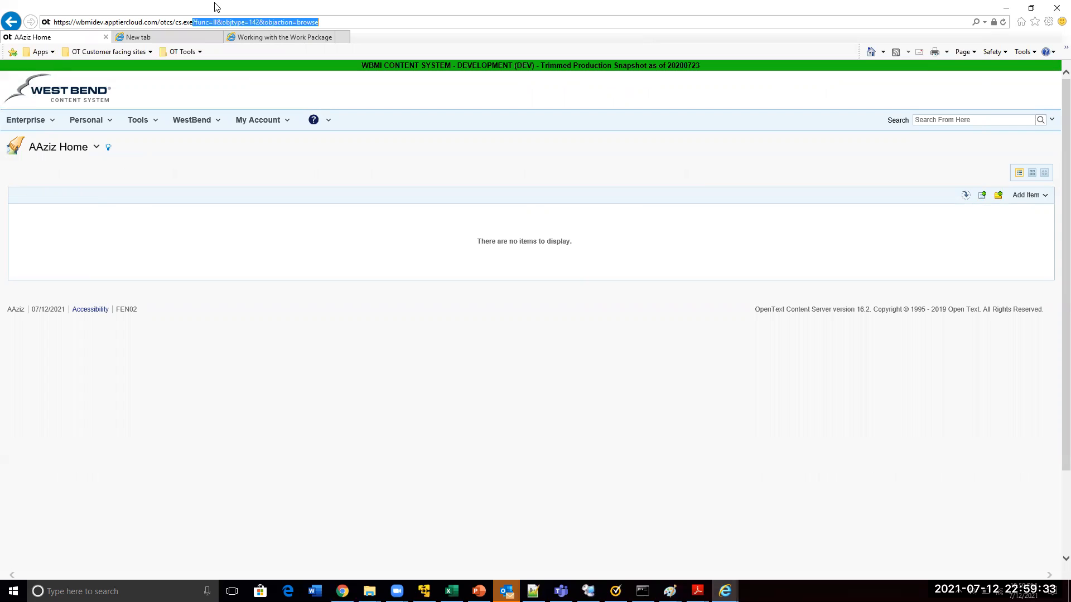
pyautogui.write('/open')
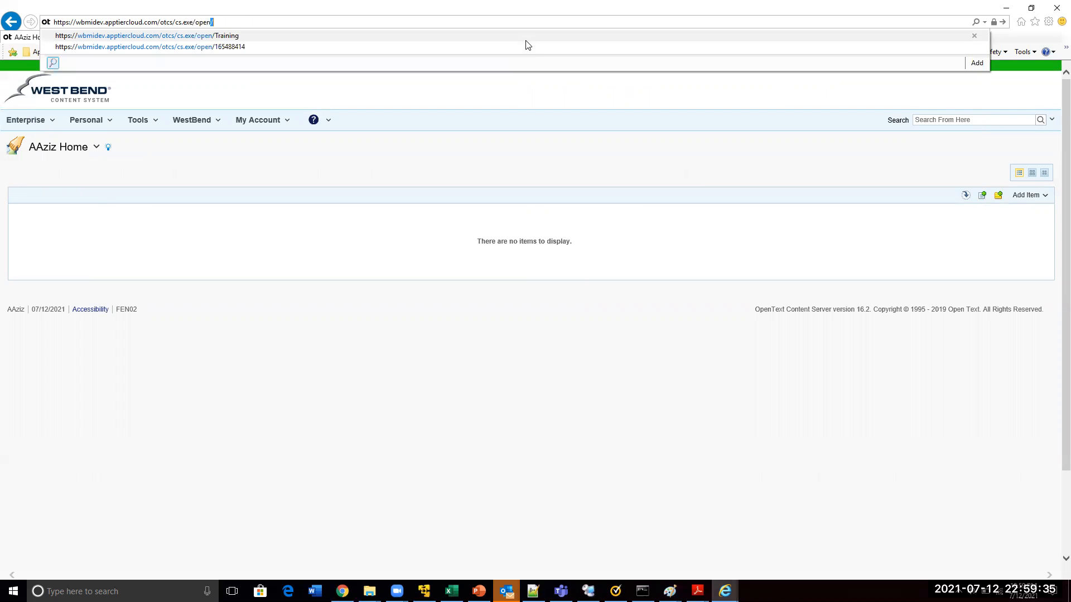
pyautogui.press('Down')
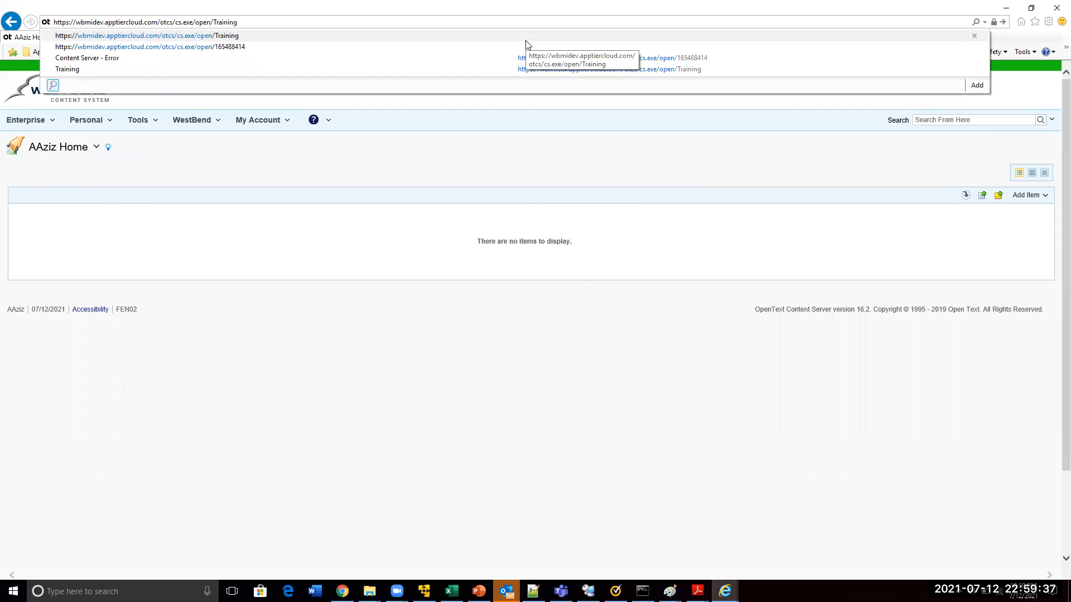
pyautogui.press('Return')
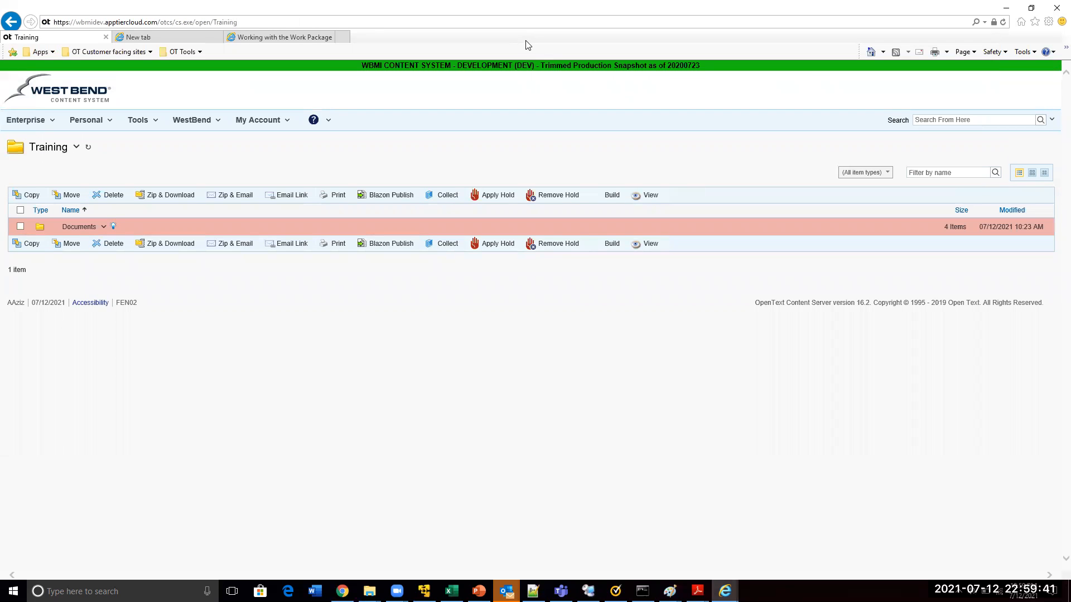
# Return to the user's personal workspace, view the form for adding a document, and leave it without adding anything
pyautogui.hotkey('alt', 'd')
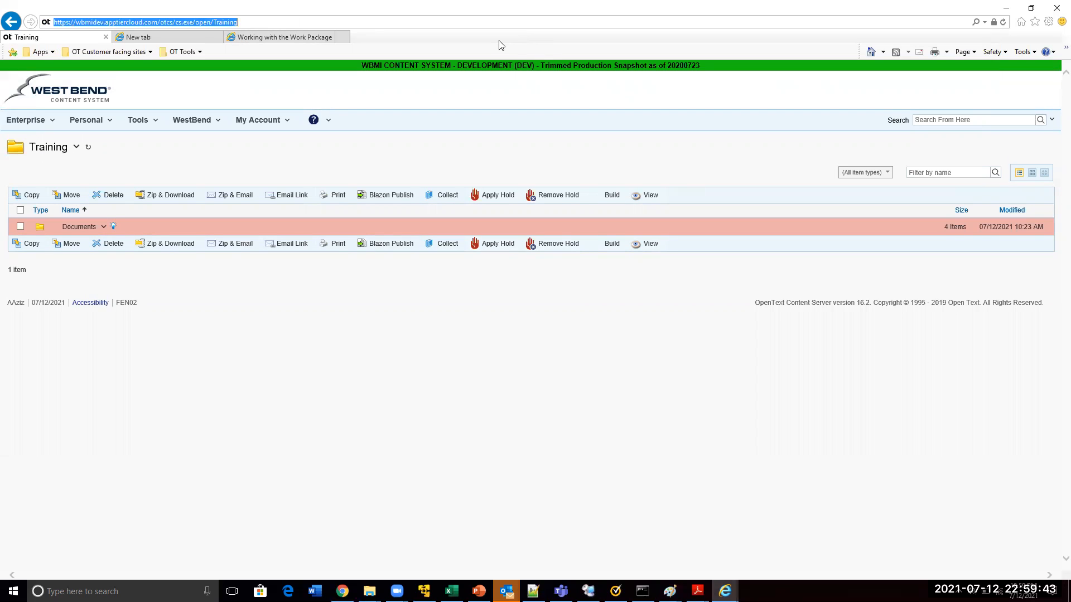
pyautogui.click(7, 23)
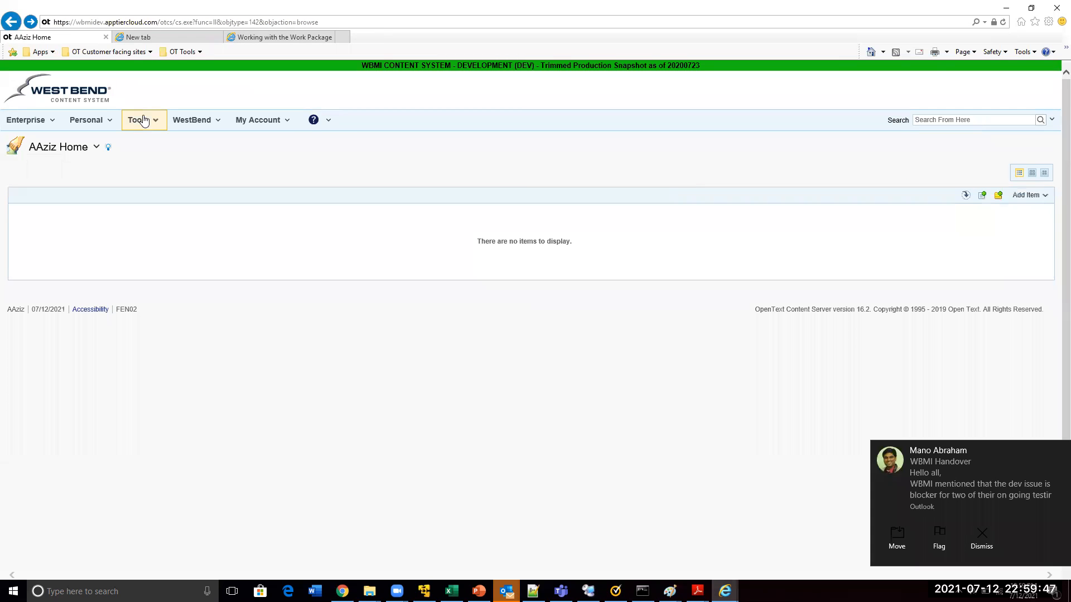
pyautogui.click(982, 196)
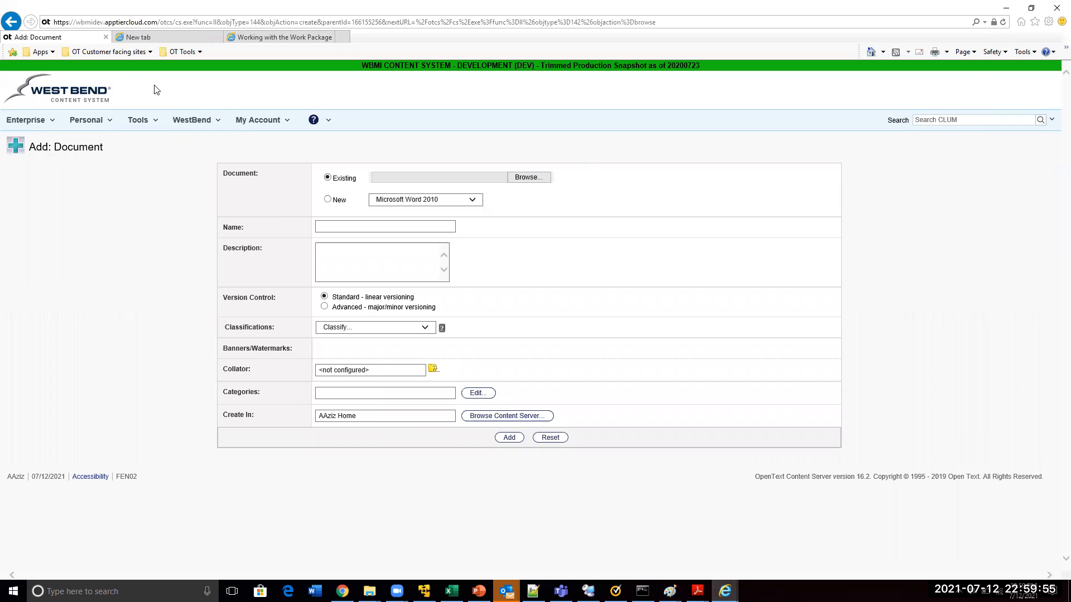
pyautogui.hotkey('alt', 'Left')
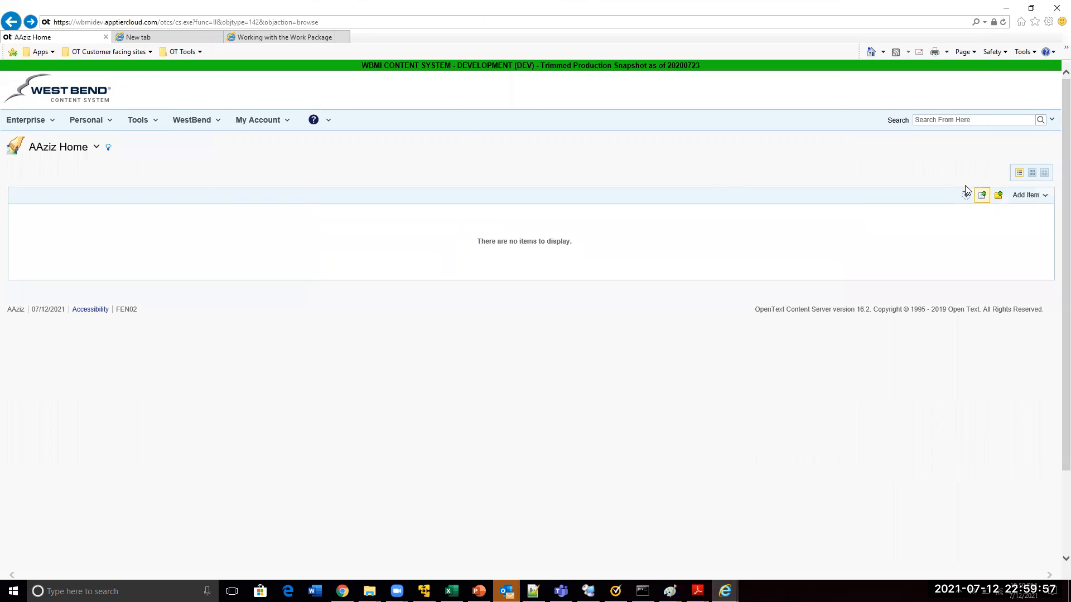
# Review the item types that can be added to the personal workspace and open the form for adding a Shortcut
pyautogui.click(1031, 197)
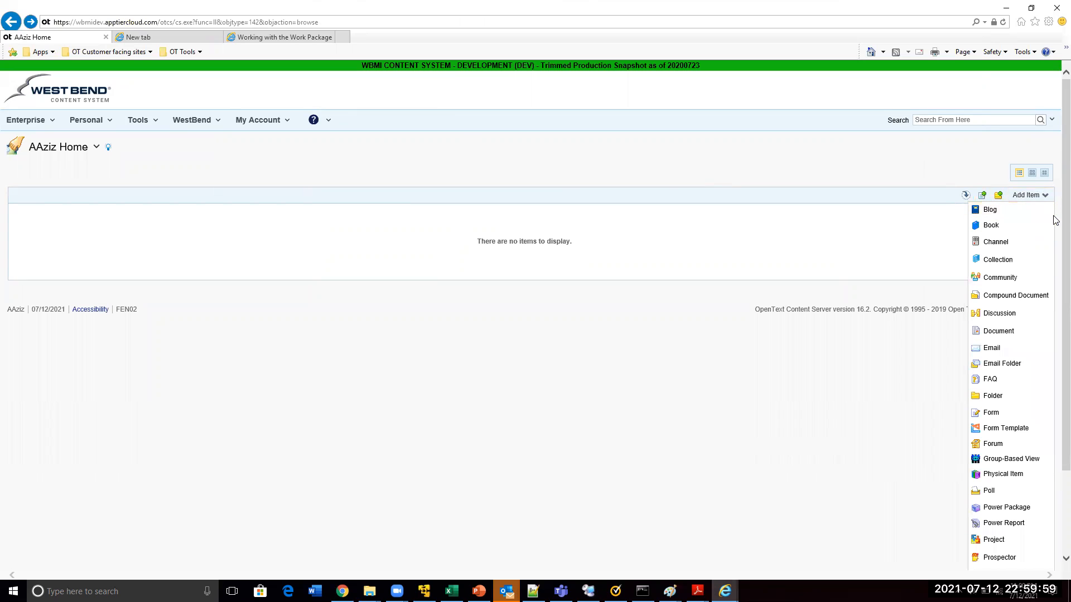
pyautogui.scroll(-2, 1056, 220)
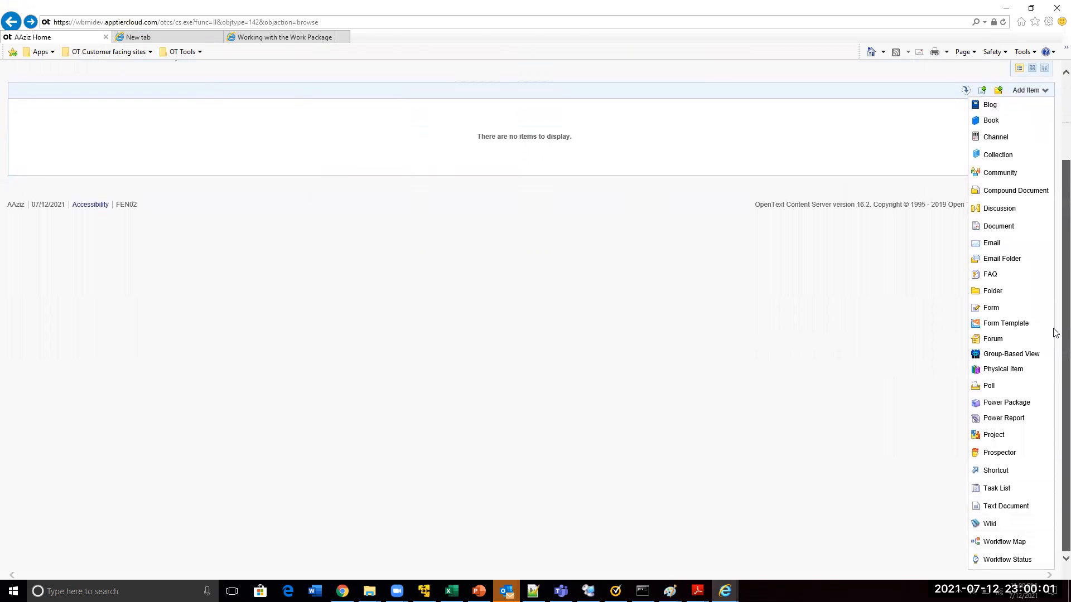
pyautogui.click(993, 470)
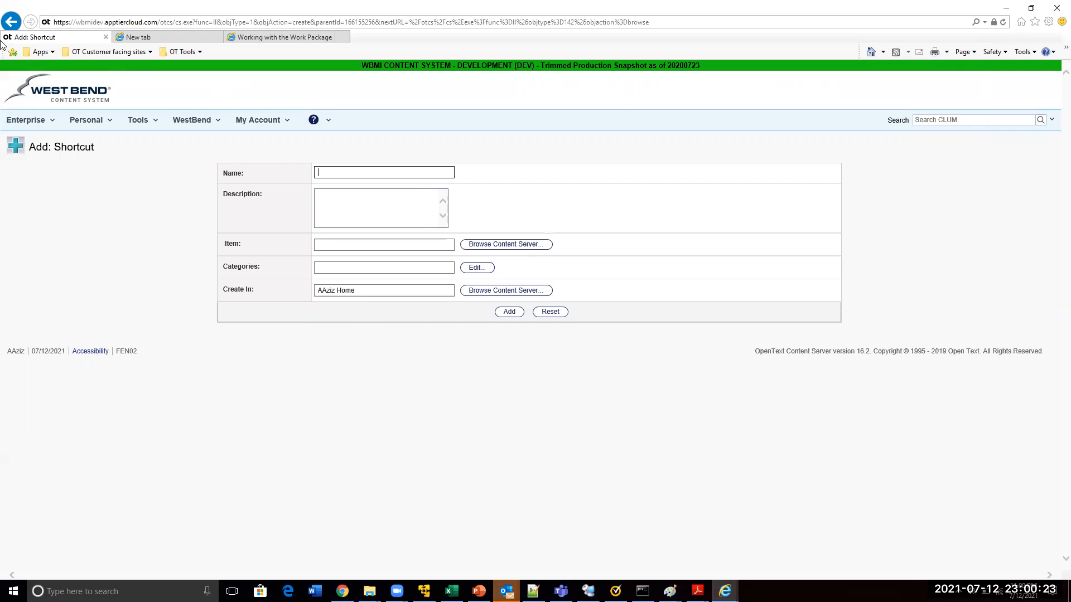
pyautogui.rightClick(11, 25)
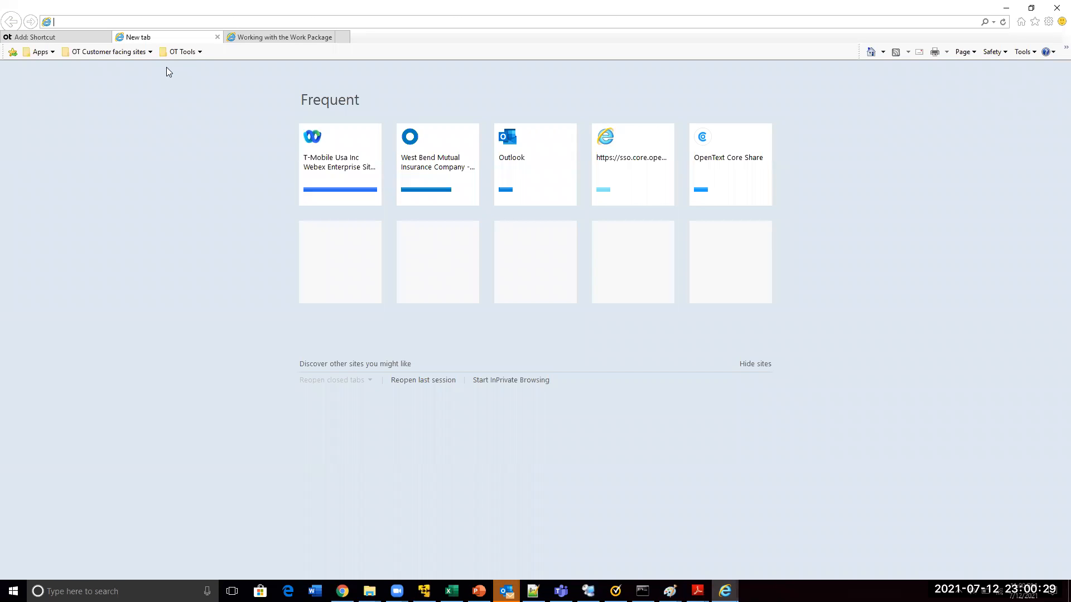
pyautogui.write('wbmidev.apptiercloud.com/')
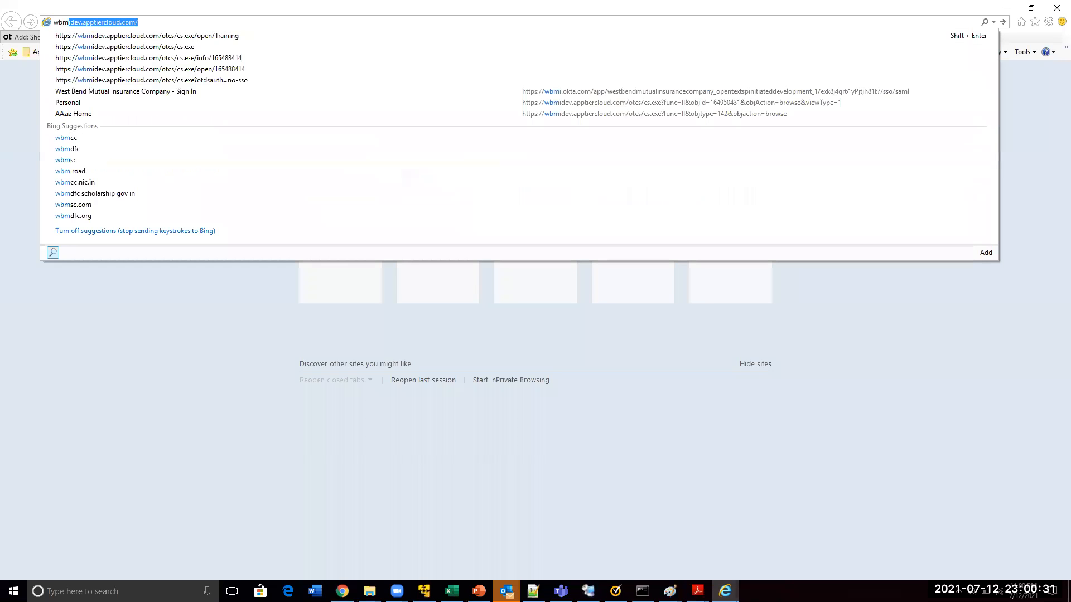
pyautogui.press('Down')
pyautogui.press('Return')
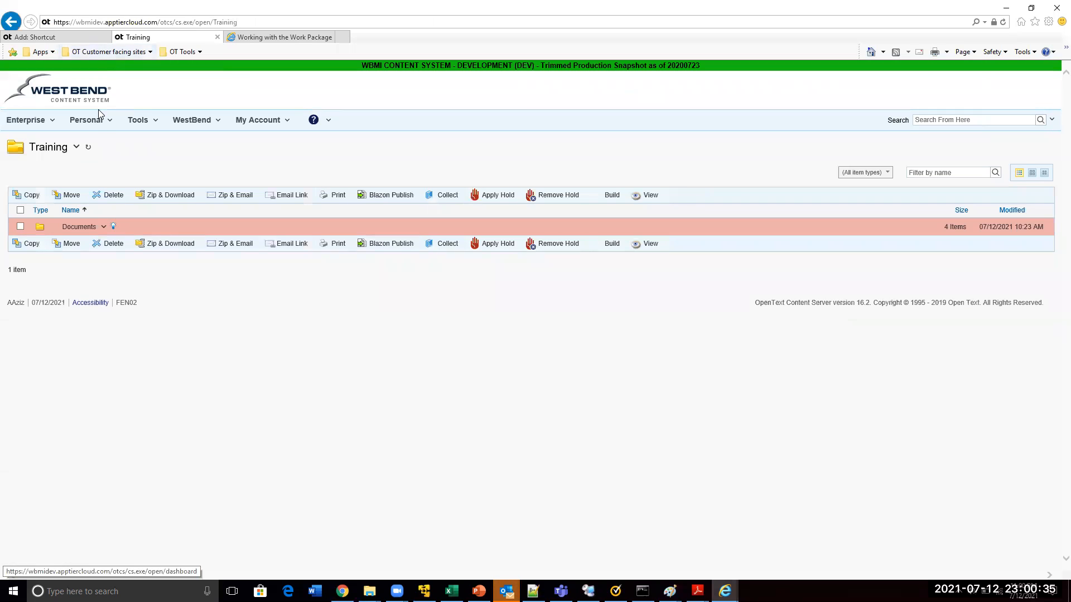
# Start making a shortcut to the Training folder, and view the browser for its target item without selecting anything
pyautogui.click(78, 148)
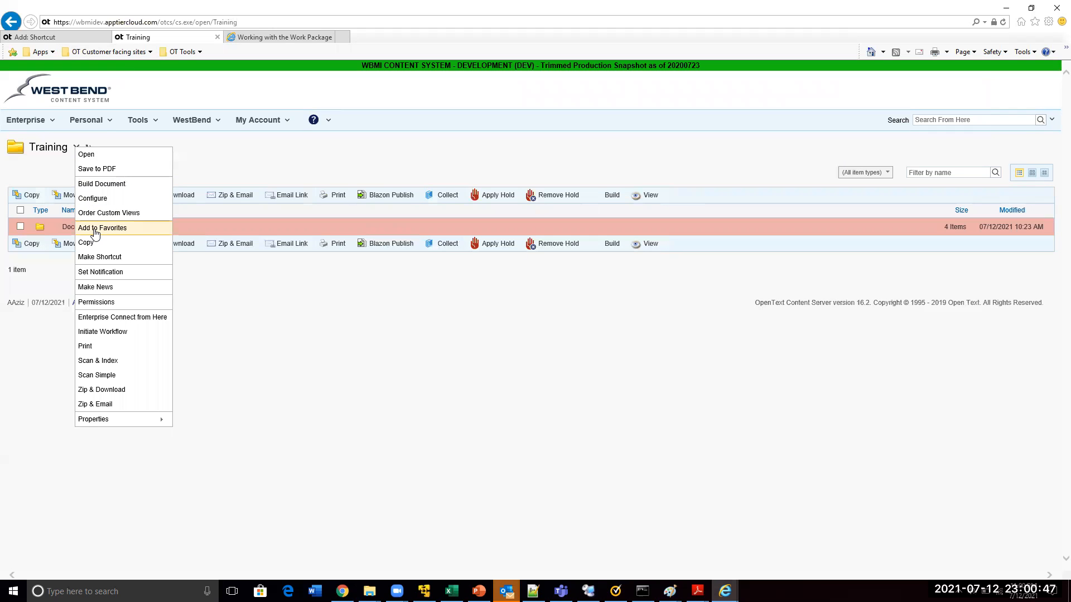
pyautogui.click(102, 258)
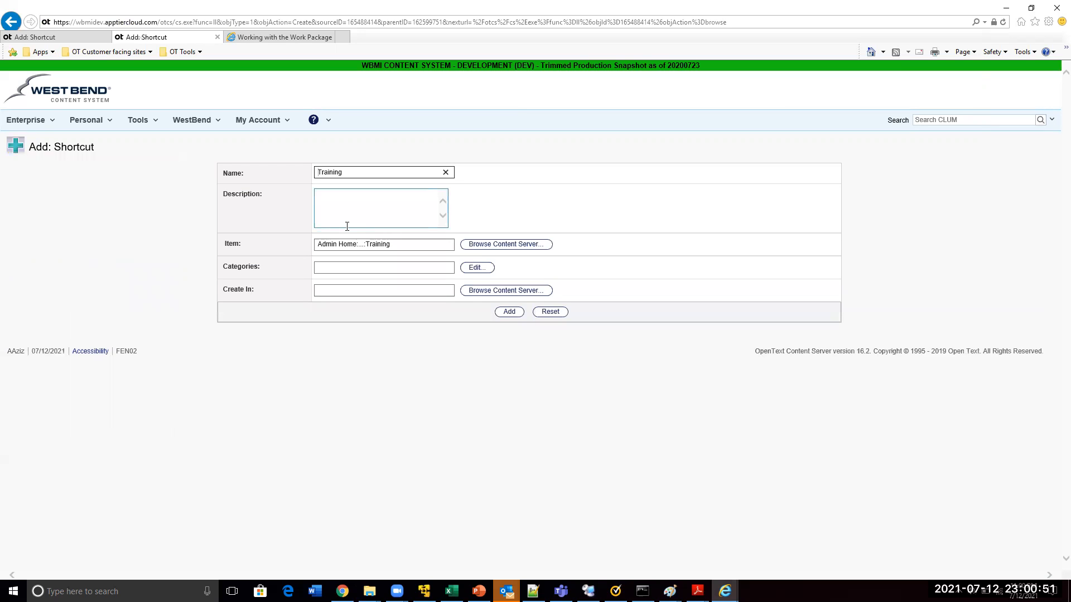
pyautogui.click(484, 246)
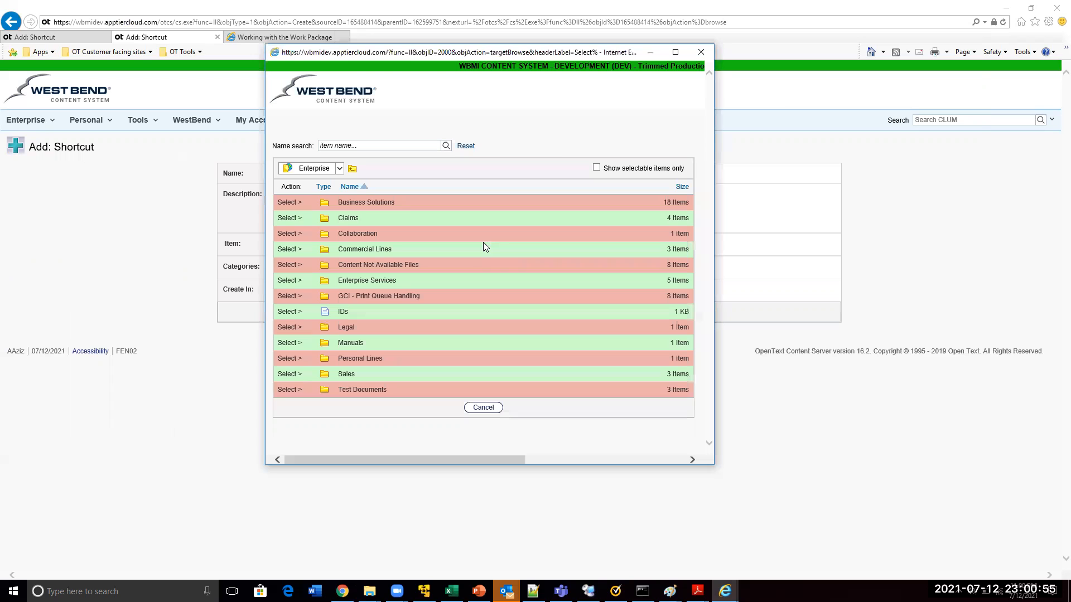
pyautogui.click(701, 51)
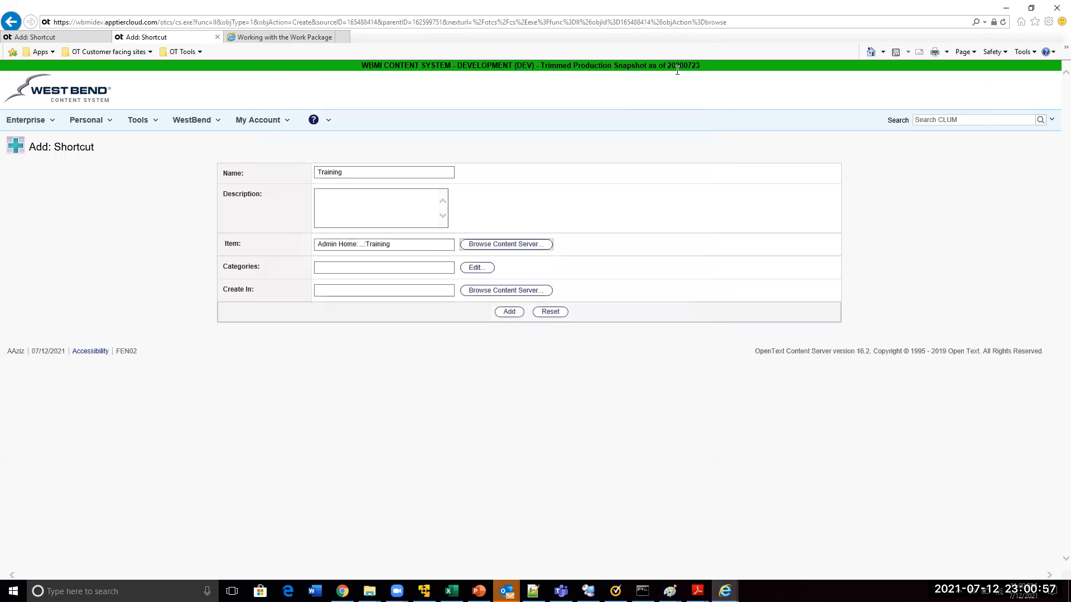
# Choose the user's home workspace under Content Server as the location for the Training shortcut and add the shortcut
pyautogui.click(342, 293)
pyautogui.click(511, 292)
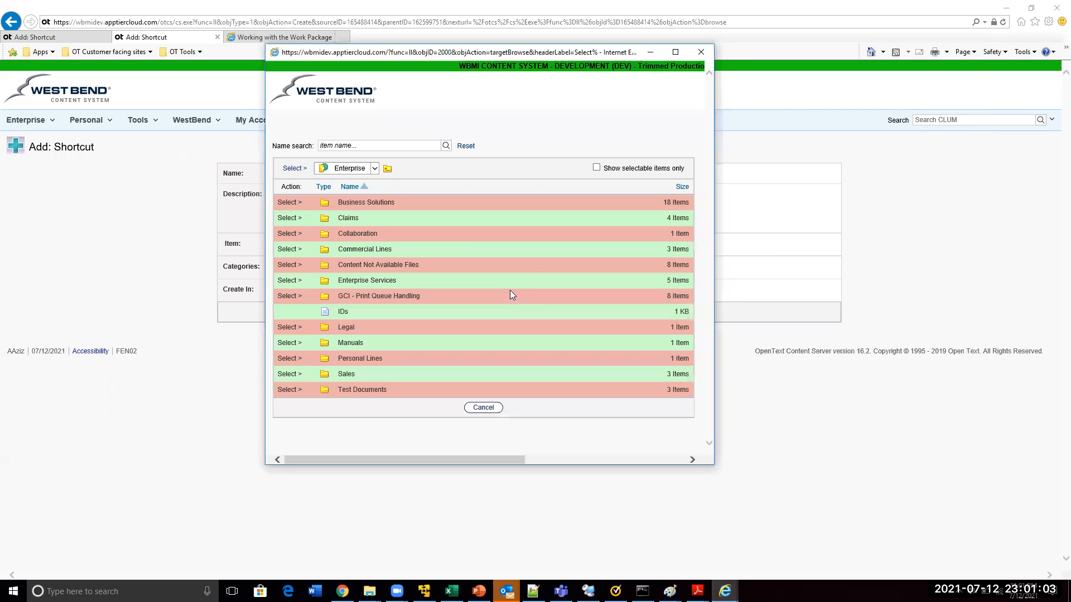
pyautogui.click(374, 169)
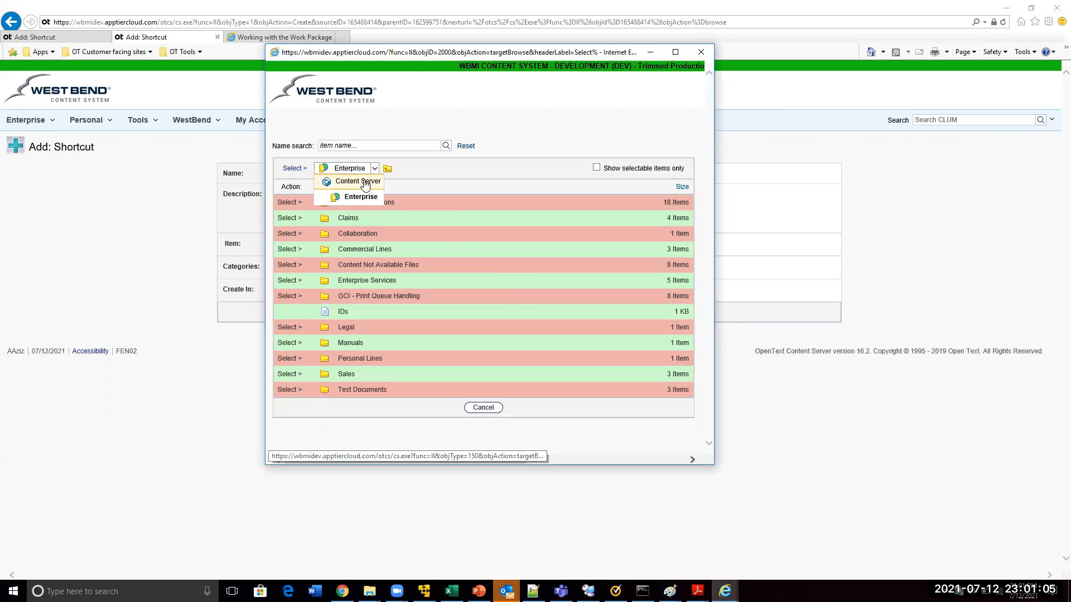
pyautogui.click(363, 181)
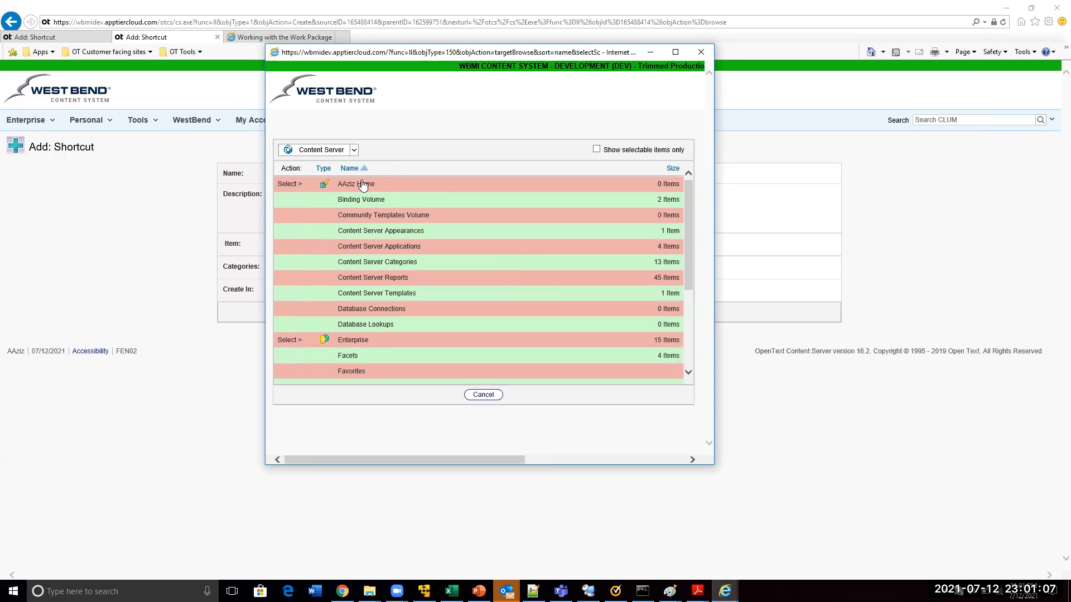
pyautogui.click(290, 184)
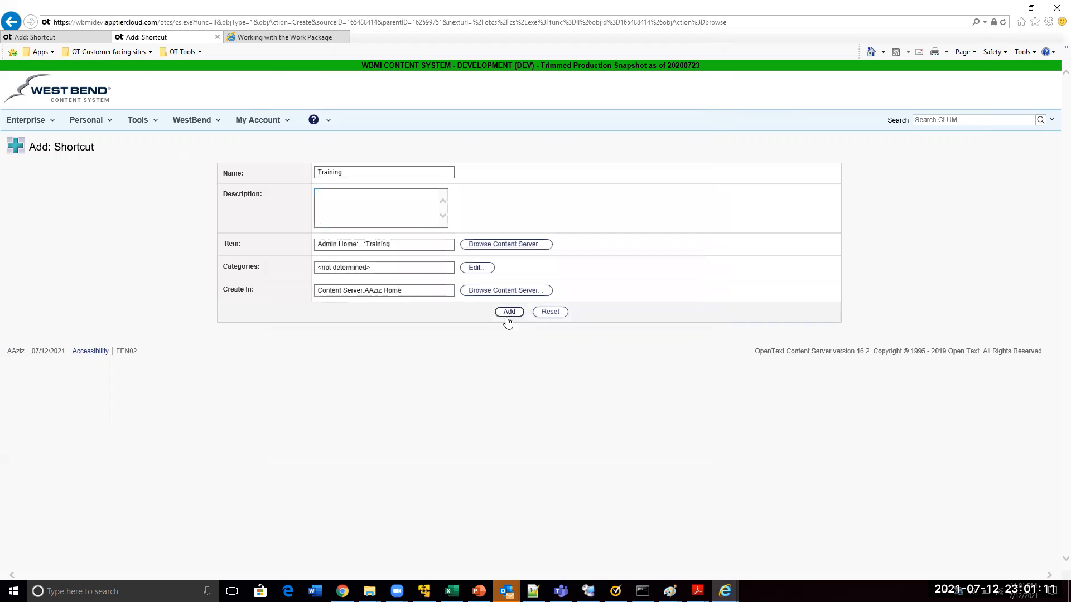
pyautogui.click(407, 294)
pyautogui.click(509, 313)
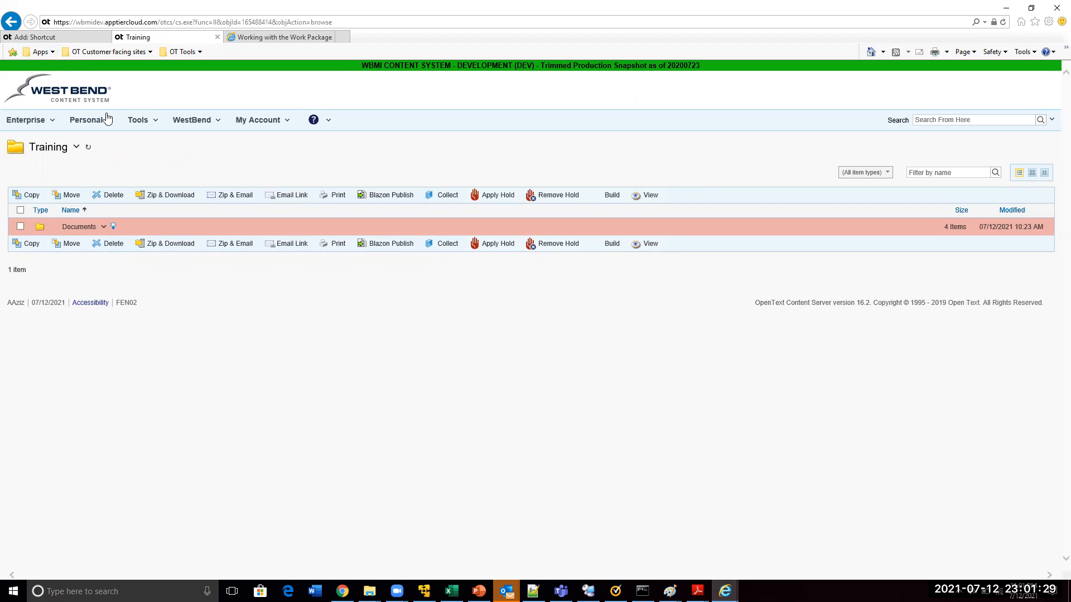
# Open the Training folder through its shortcut in the personal workspace and go into the Documents folder
pyautogui.click(90, 122)
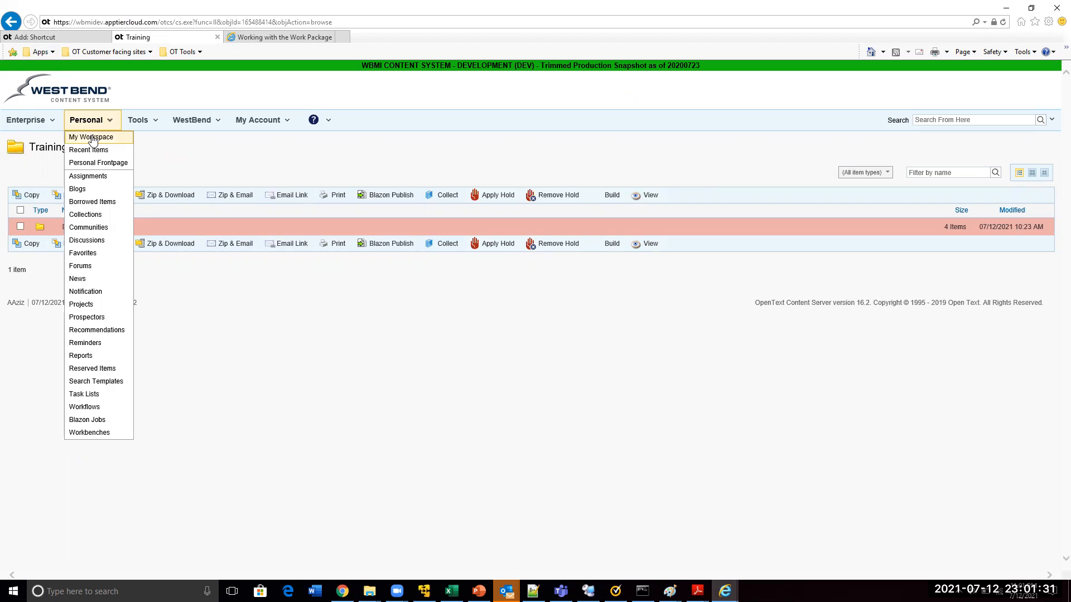
pyautogui.click(92, 137)
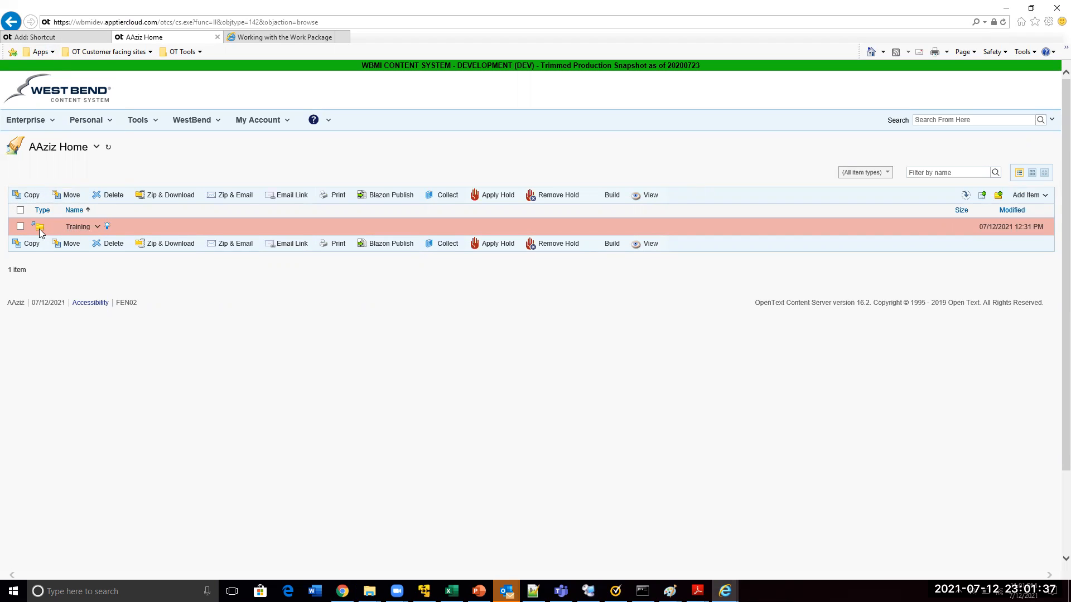
pyautogui.click(71, 229)
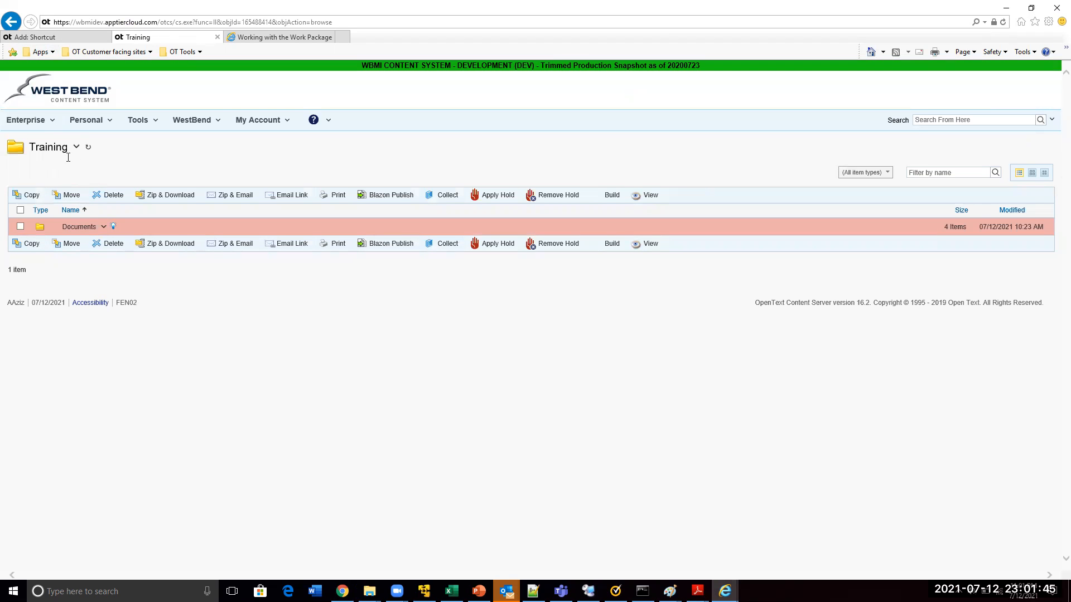
pyautogui.moveTo(96, 223)
pyautogui.click(80, 227)
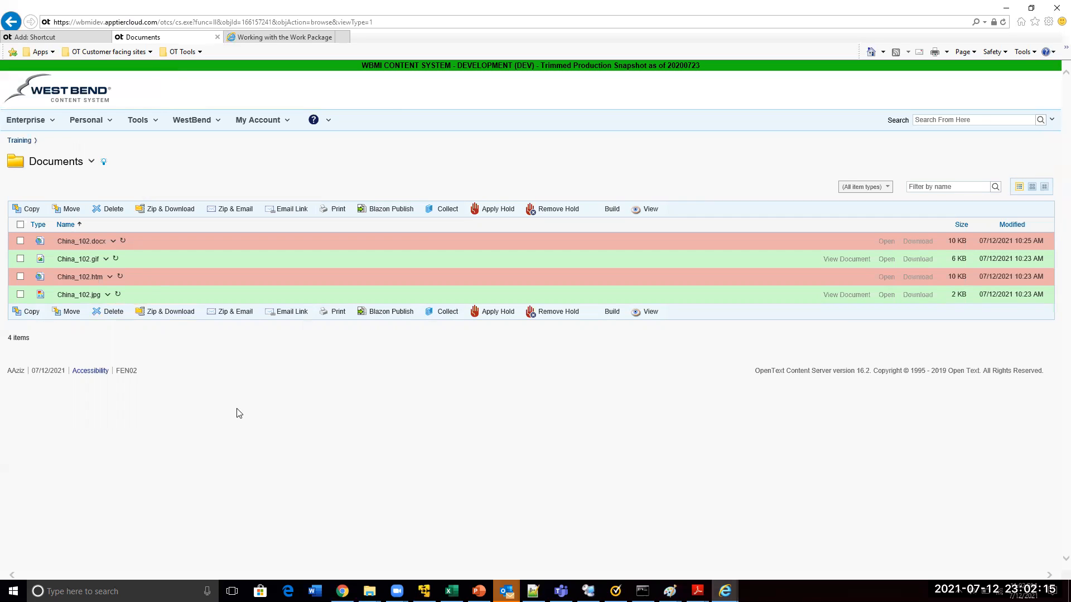
# Try to delete China_102.docx from the Documents folder, and return to the folder listing
pyautogui.click(21, 242)
pyautogui.click(107, 210)
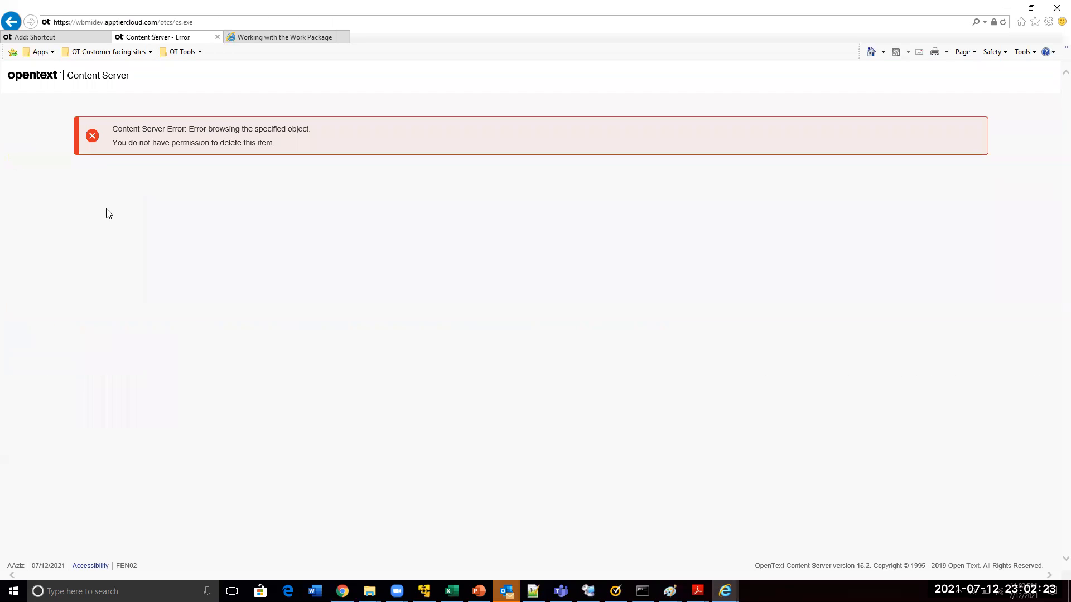
pyautogui.click(11, 21)
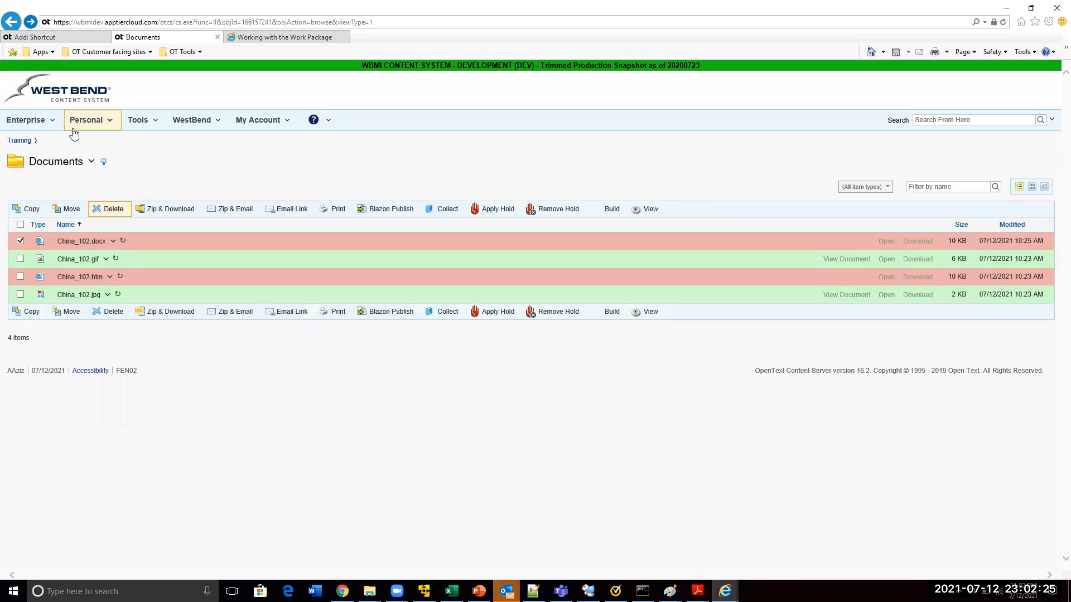